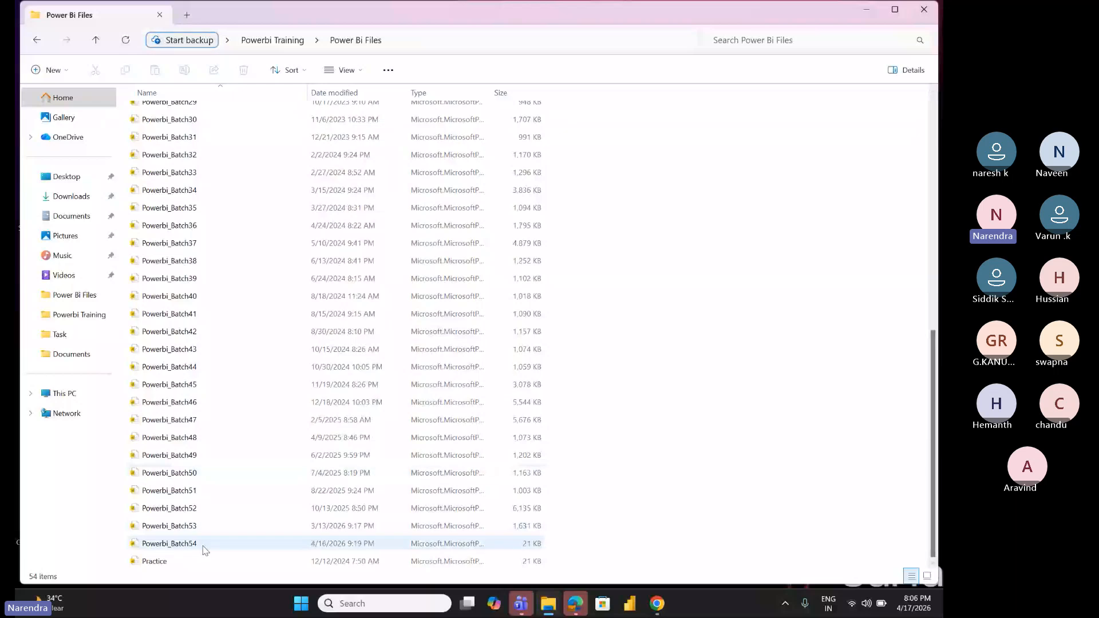
Step: Open the Powerbi_Batch54 report from the Power Bi Files folder
{"action": "left_click", "coordinate": [204, 548]}
{"action": "double_click", "coordinate": [204, 548]}
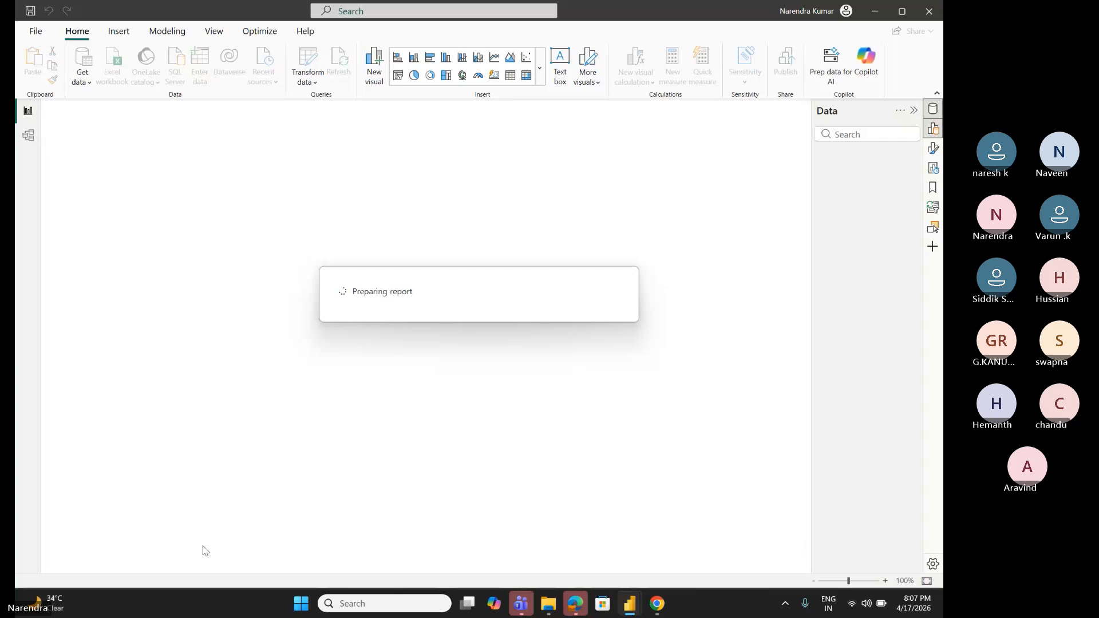
Step: Return to the Powerbi_Batch54 report window and open its queries in the Power Query Editor
{"action": "key", "text": "alt+Tab"}
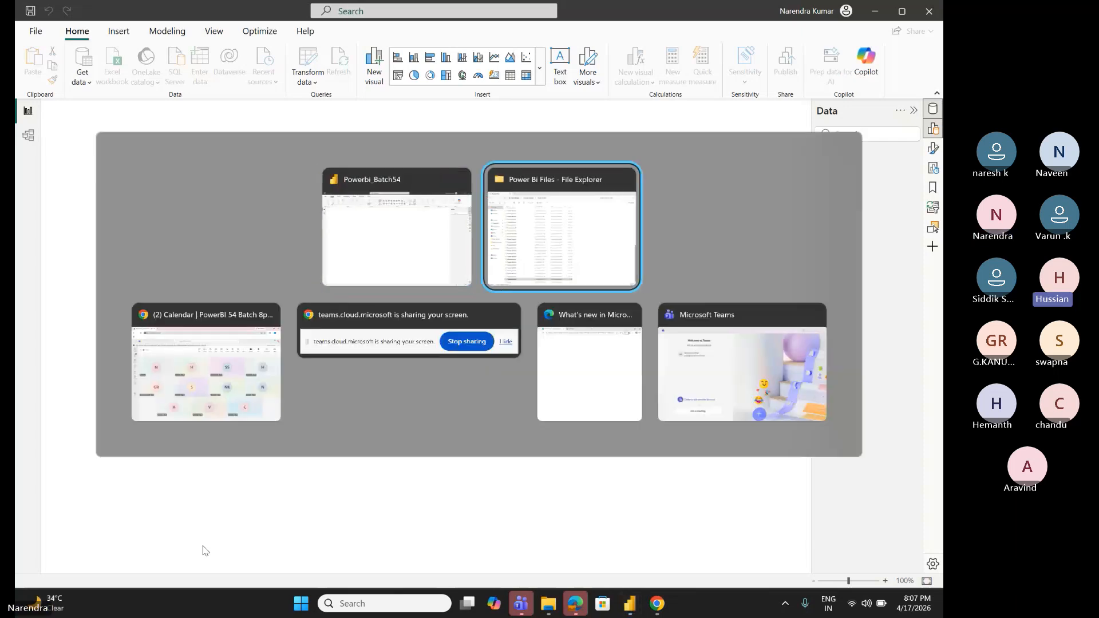
{"action": "key", "text": "alt+Tab"}
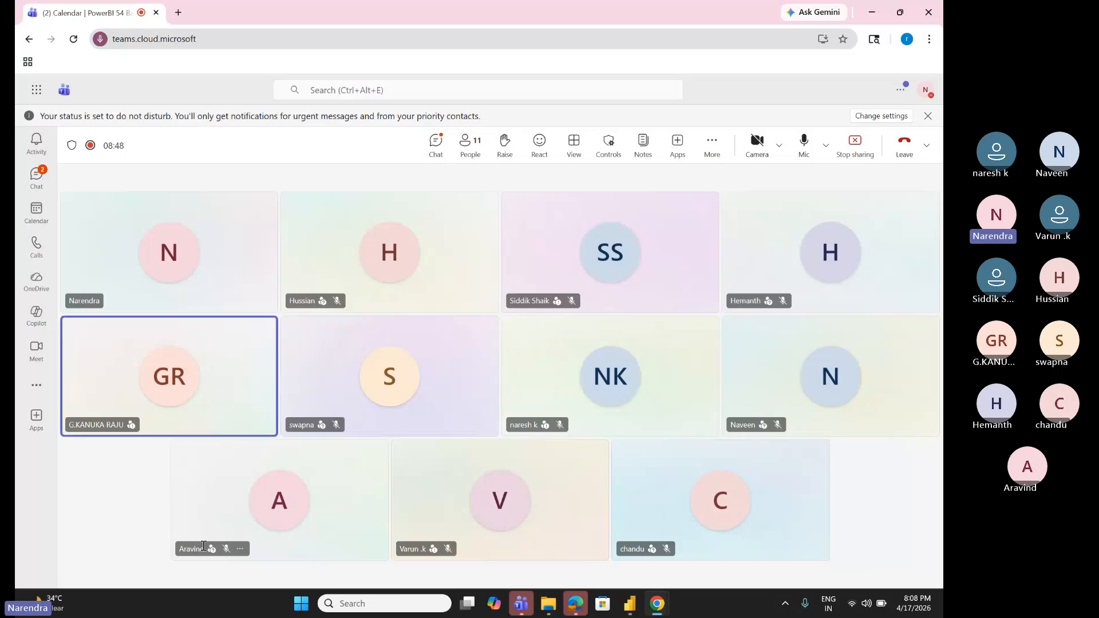
{"action": "key", "text": "alt+Tab"}
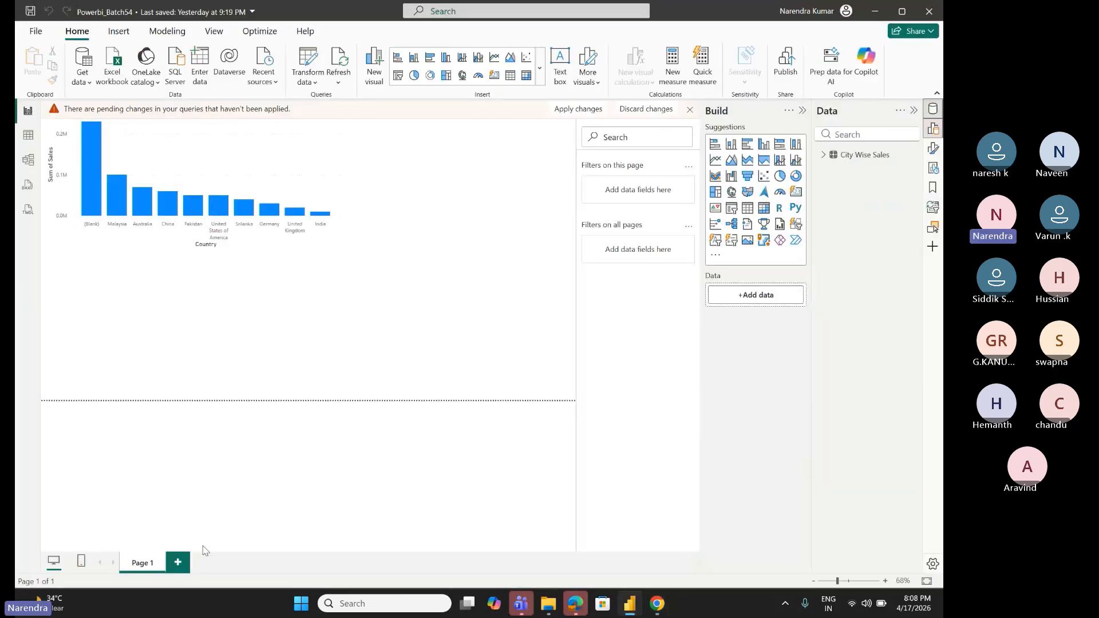
{"action": "key", "text": "alt+Tab"}
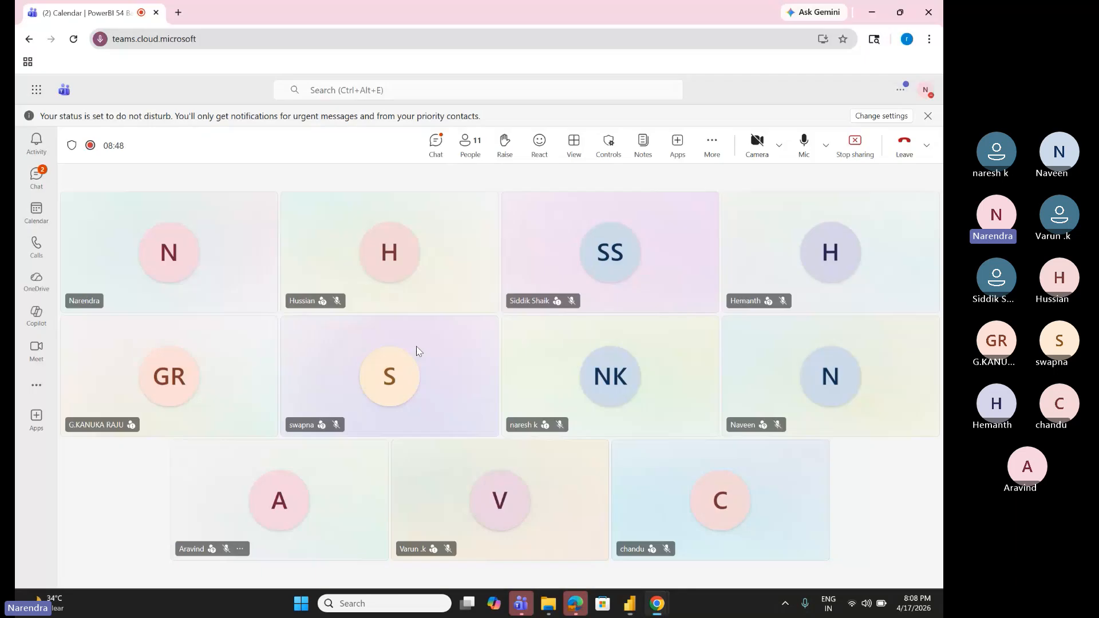
{"action": "key", "text": "alt+Tab"}
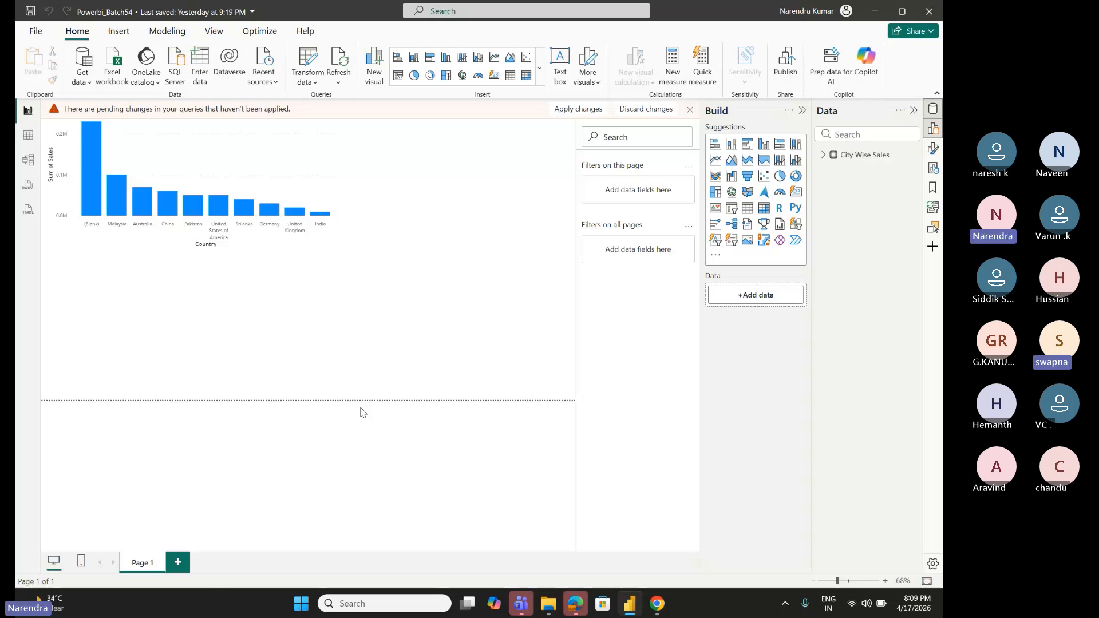
{"action": "left_click", "coordinate": [302, 67]}
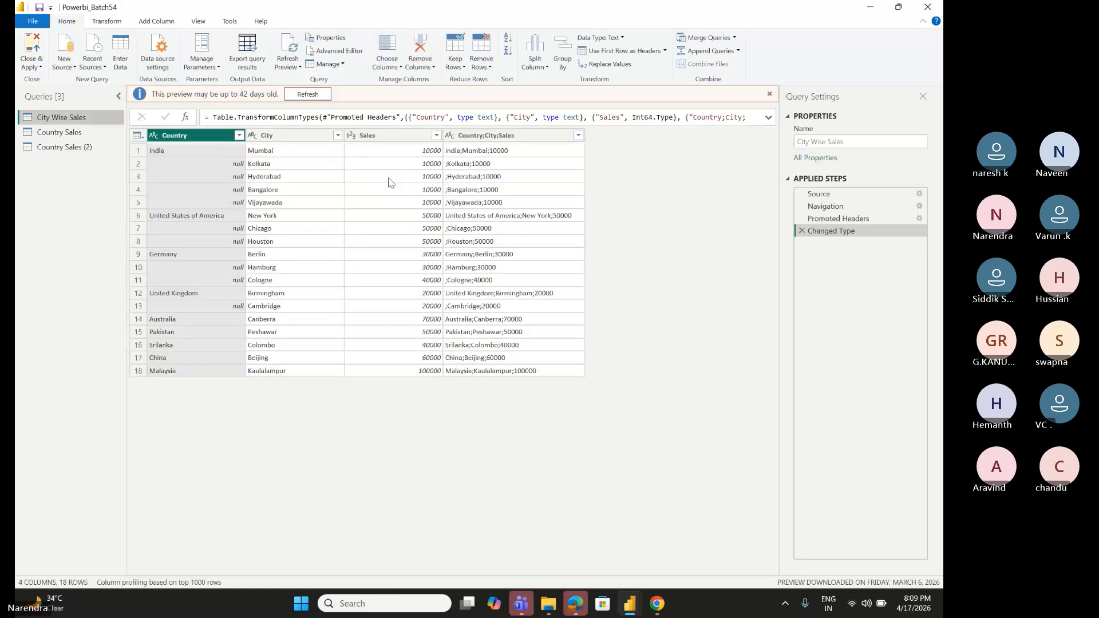
Step: Switch to File Explorer, open the Power BI Demo presentation from Powerbi Training's Documents folder, and dismiss the Office activation dialog
{"action": "left_click", "coordinate": [556, 609]}
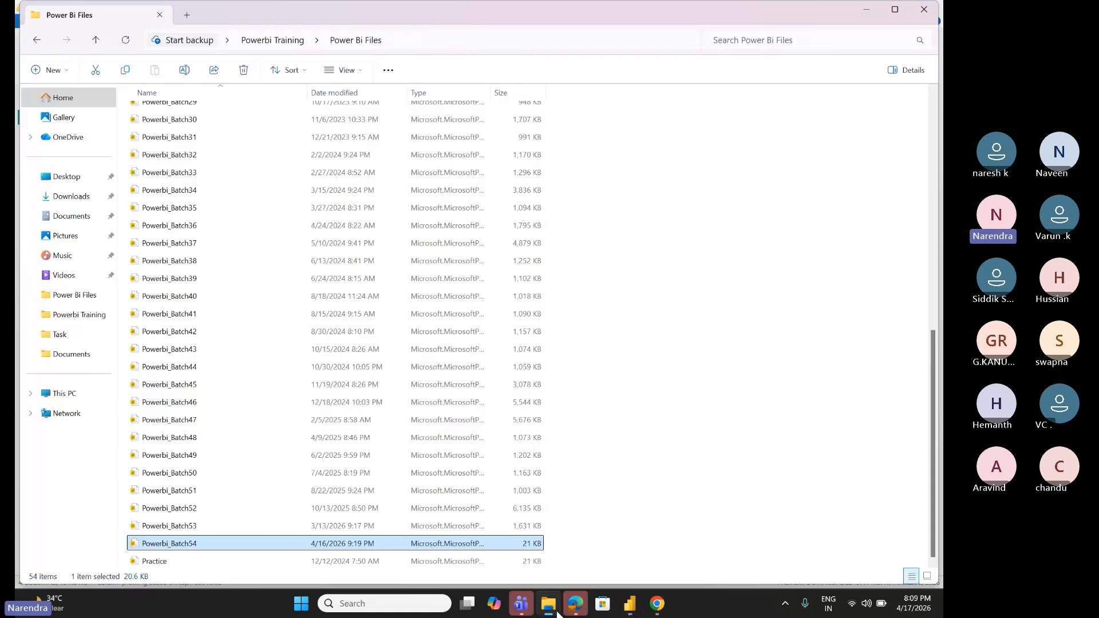
{"action": "left_click", "coordinate": [285, 41]}
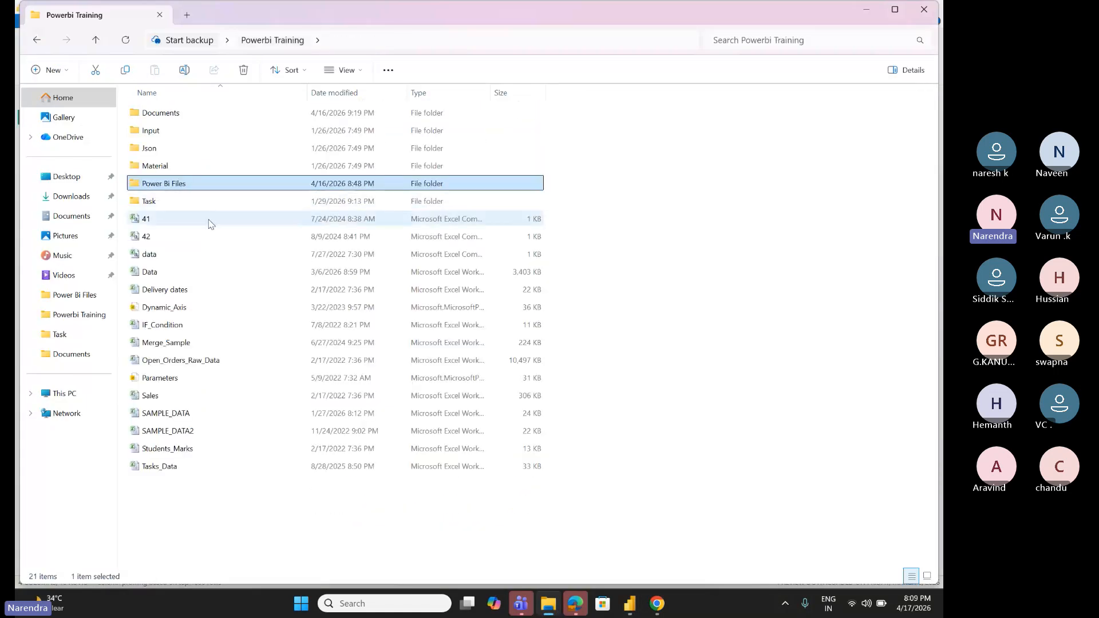
{"action": "left_click", "coordinate": [204, 118]}
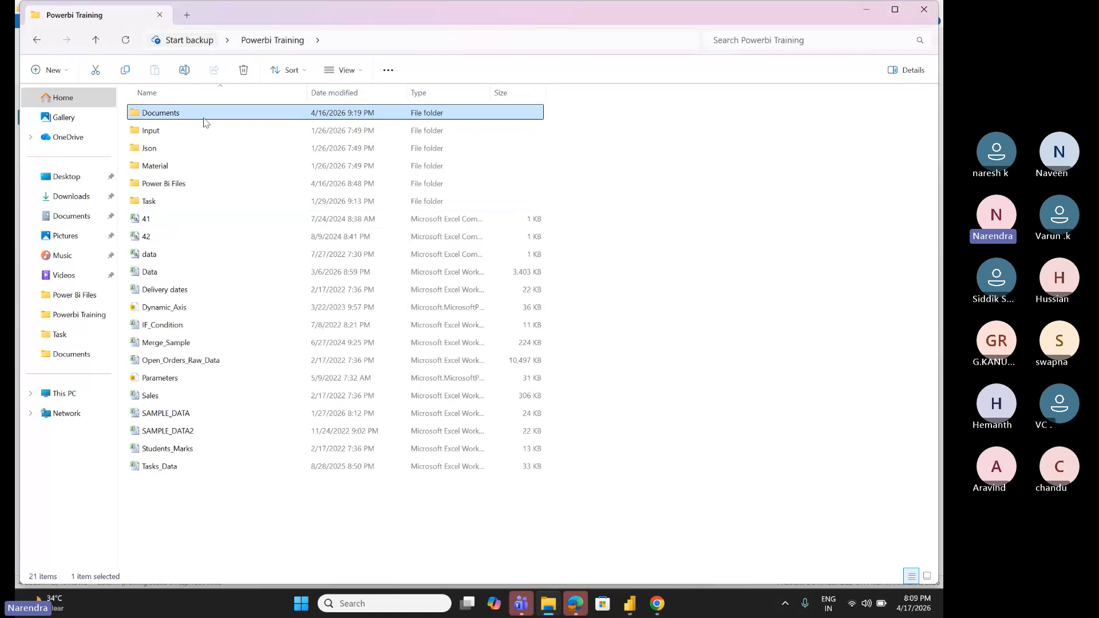
{"action": "double_click", "coordinate": [204, 118]}
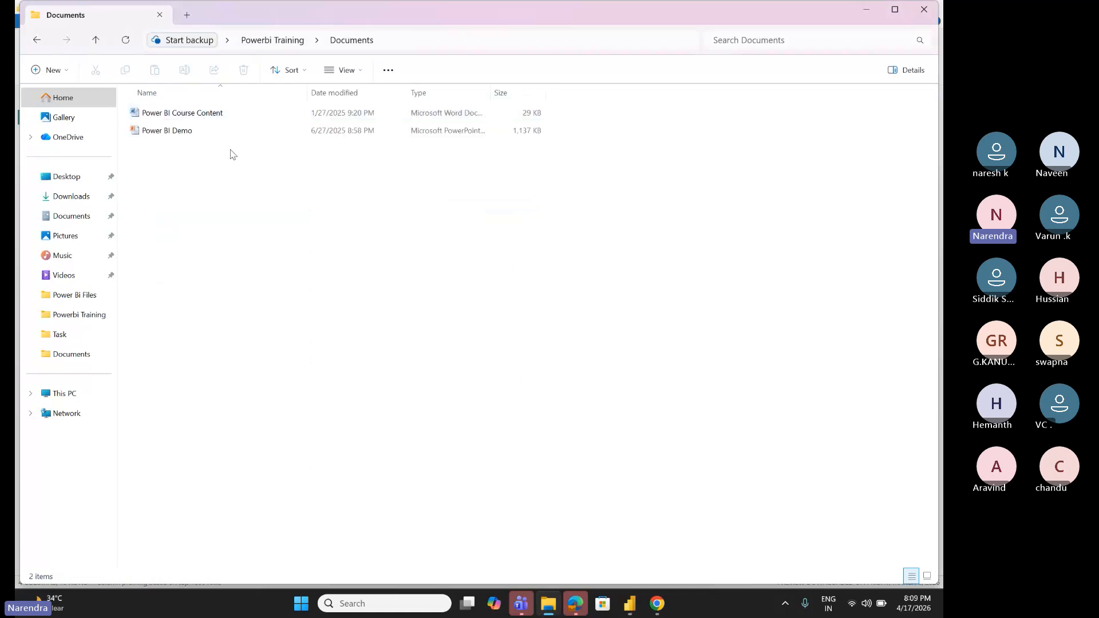
{"action": "double_click", "coordinate": [184, 137]}
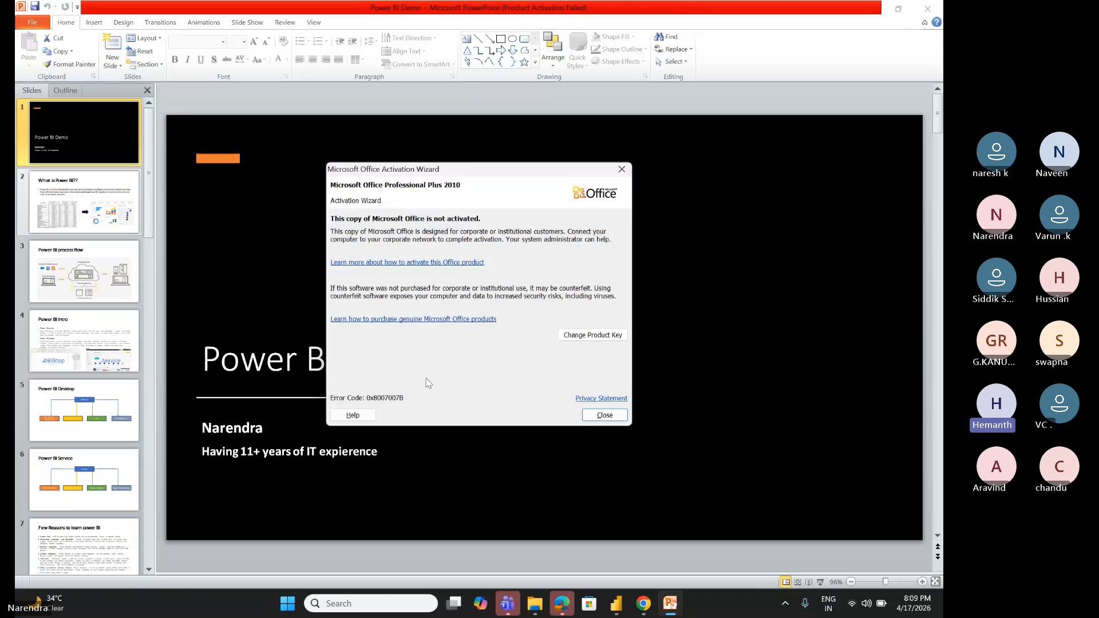
{"action": "left_click", "coordinate": [597, 416]}
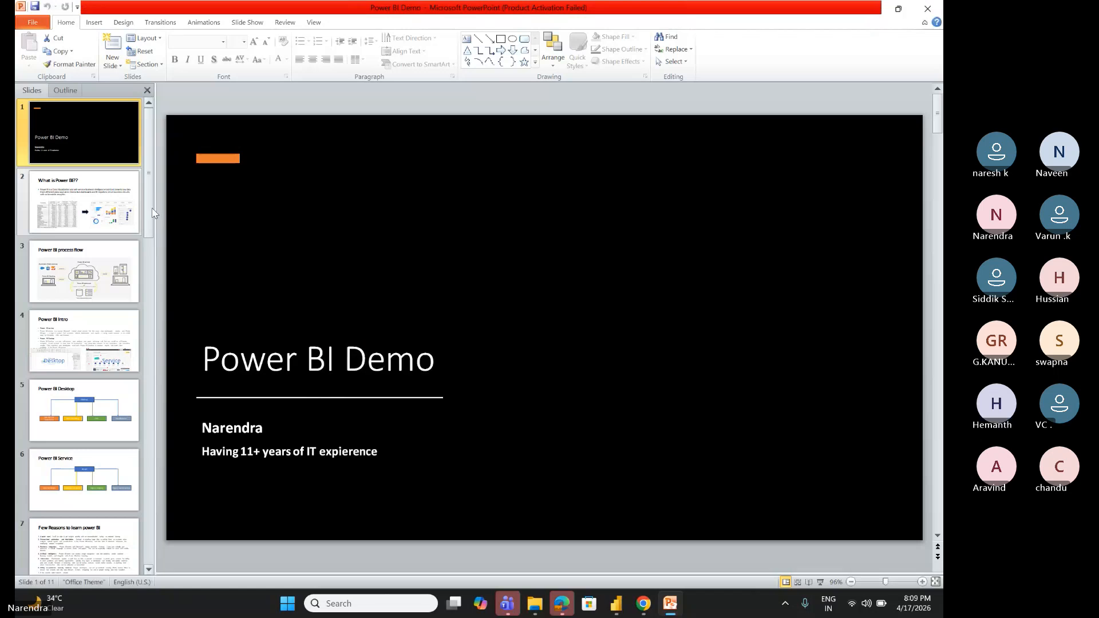
Step: Show slide 9 of the presentation and examine the Power Query line about data extraction, transformation and load
{"action": "left_click_drag", "start_coordinate": [150, 195], "coordinate": [162, 530]}
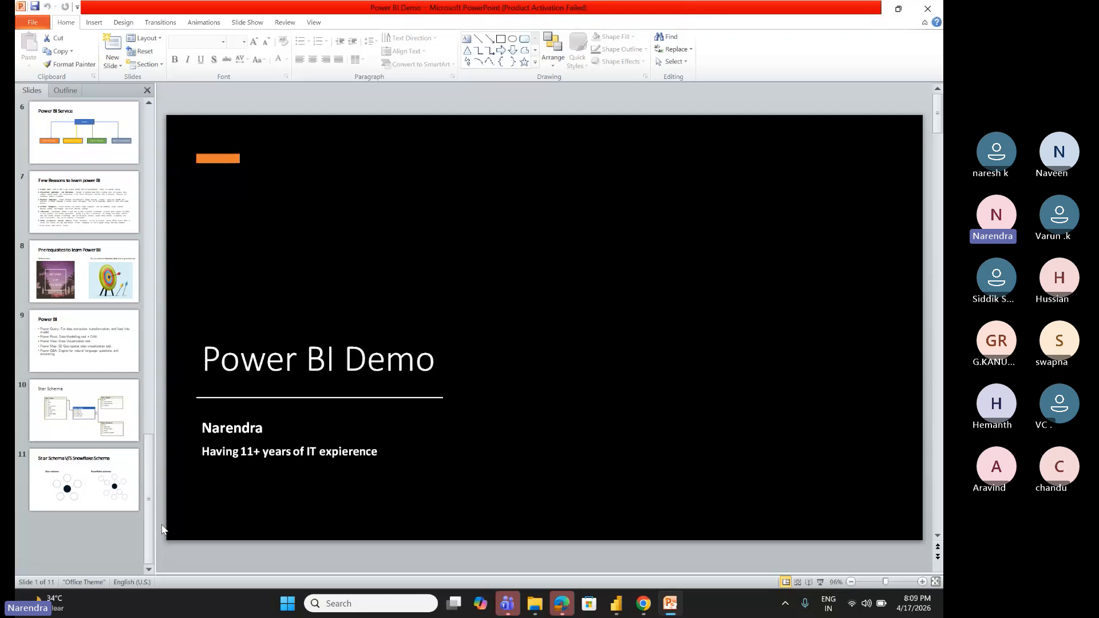
{"action": "left_click", "coordinate": [67, 325]}
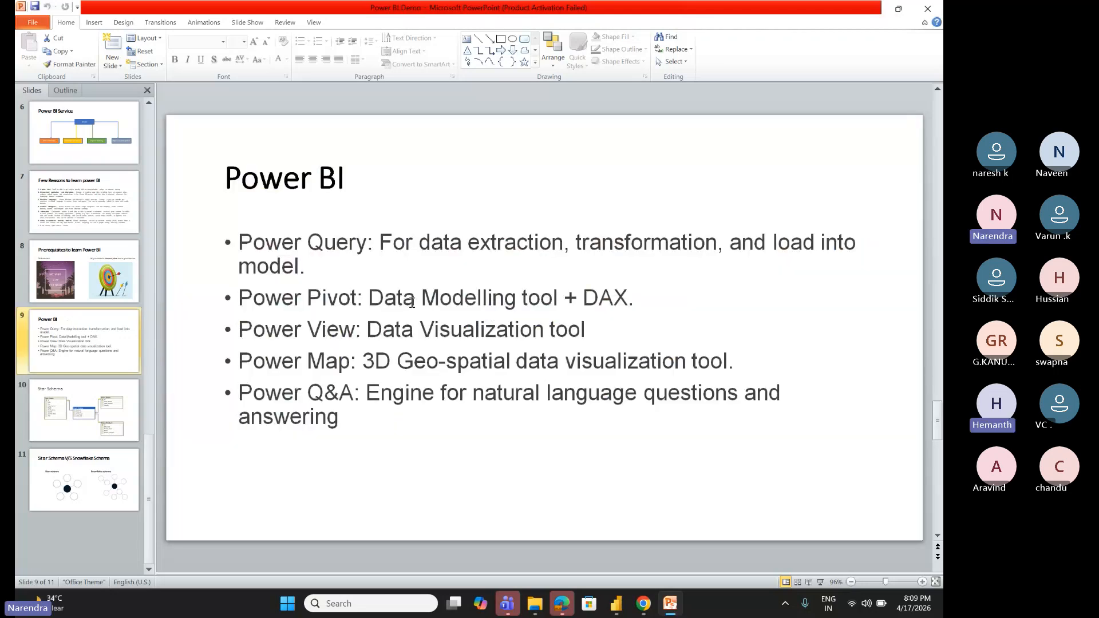
{"action": "left_click_drag", "start_coordinate": [467, 247], "coordinate": [691, 245]}
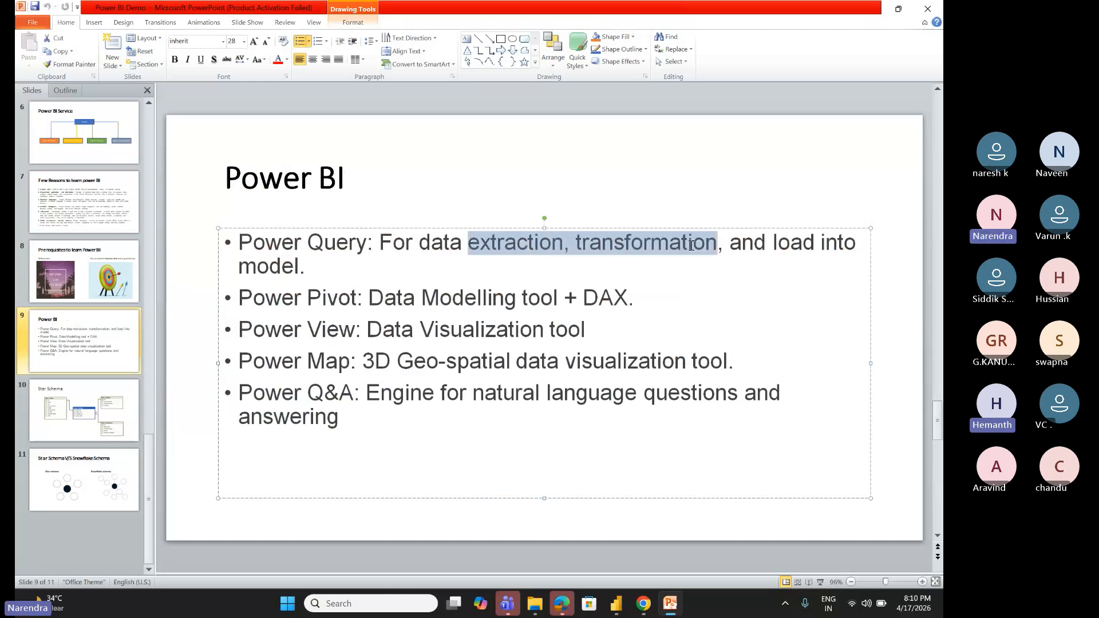
{"action": "left_click_drag", "start_coordinate": [808, 241], "coordinate": [816, 245]}
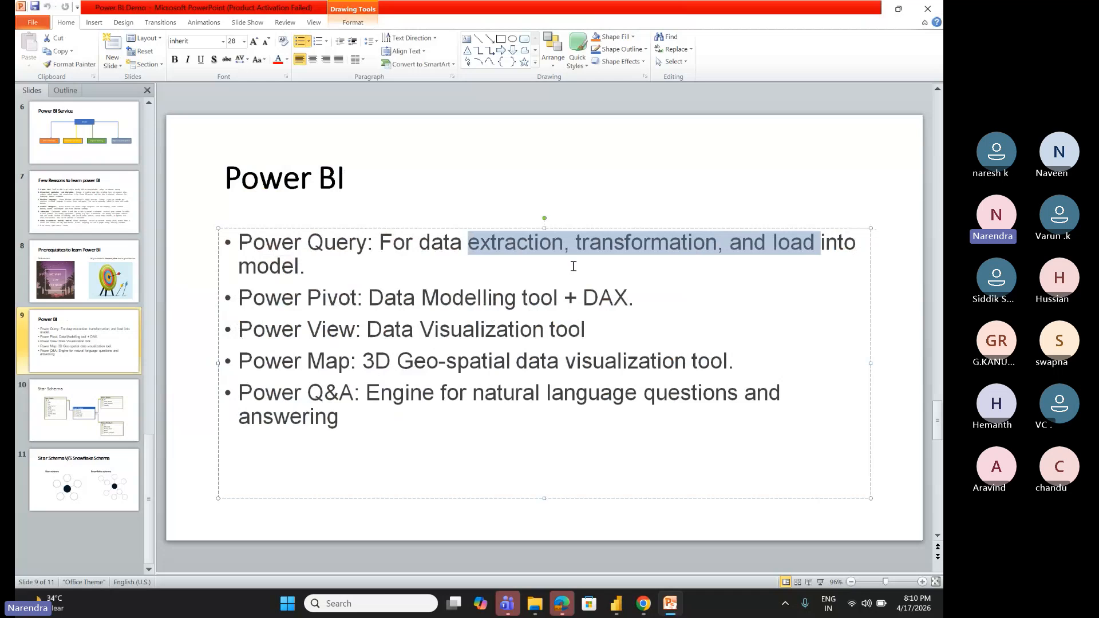
{"action": "left_click", "coordinate": [720, 280]}
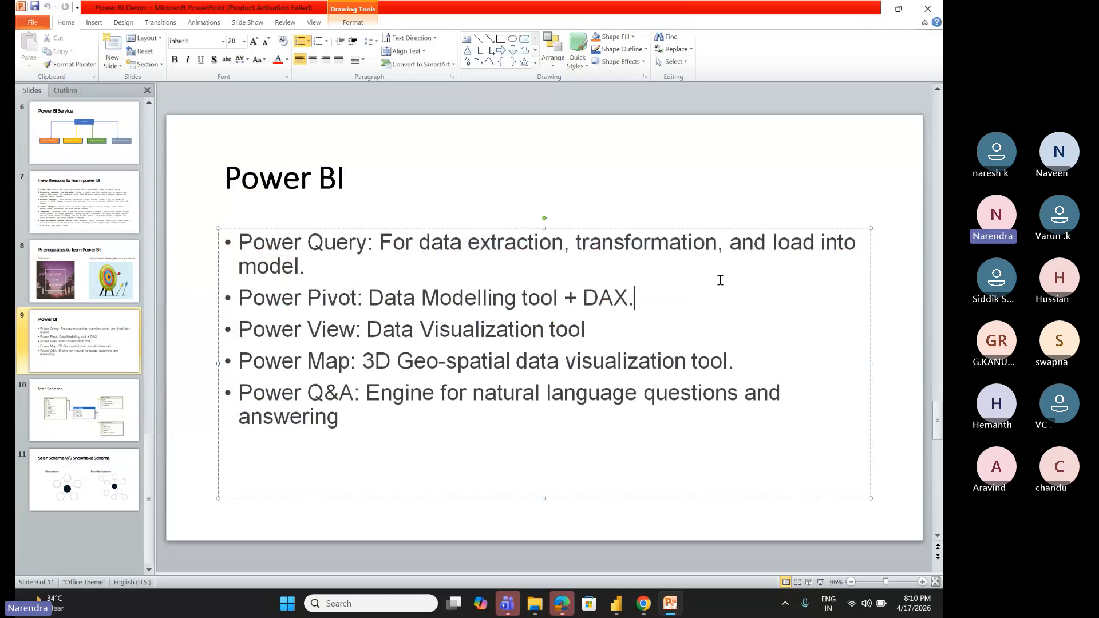
Step: Switch back to the Power Query Editor window of Powerbi_Batch54
{"action": "key", "text": "alt+Tab"}
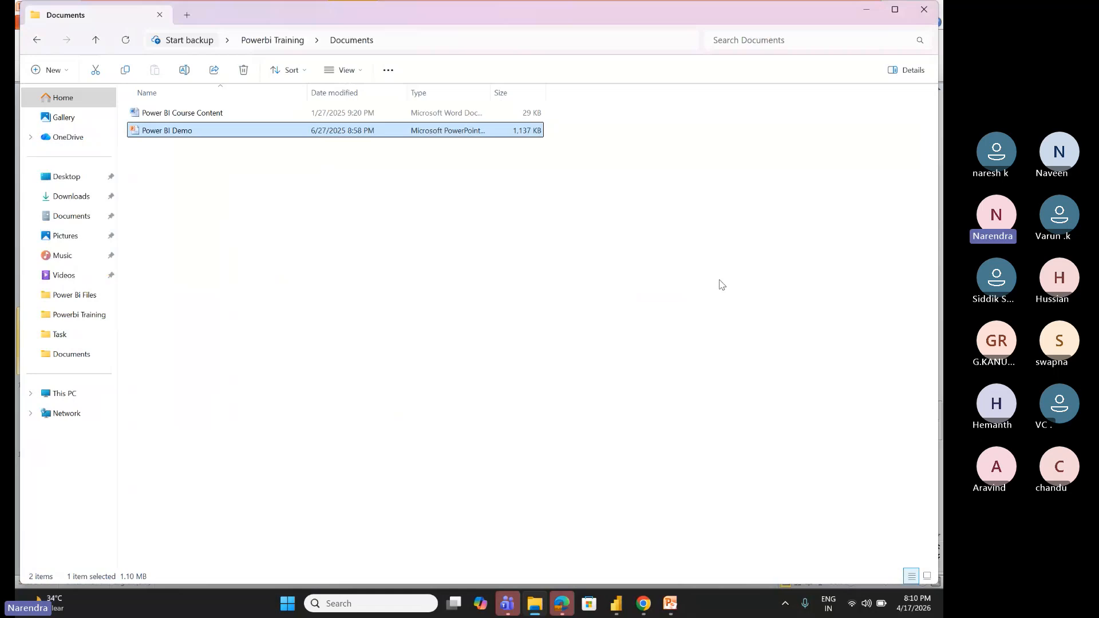
{"action": "key", "text": "alt+Tab"}
{"action": "key", "text": "Tab"}
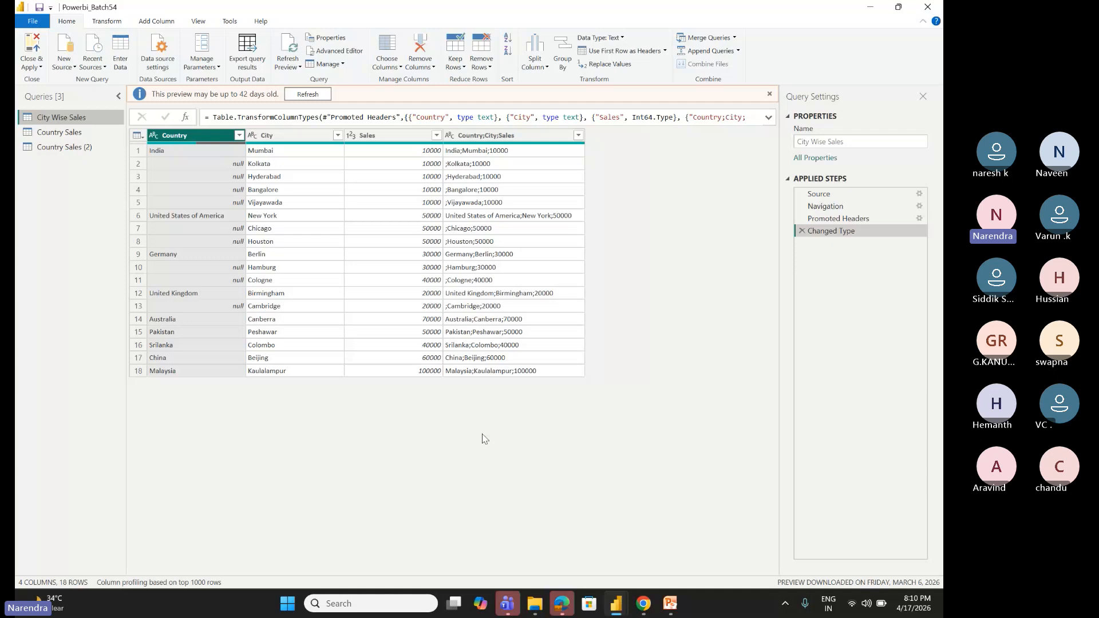
{"action": "key", "text": "alt+Tab"}
{"action": "key", "text": "alt+Tab"}
{"action": "key", "text": "alt+Tab"}
{"action": "key", "text": "alt+Tab"}
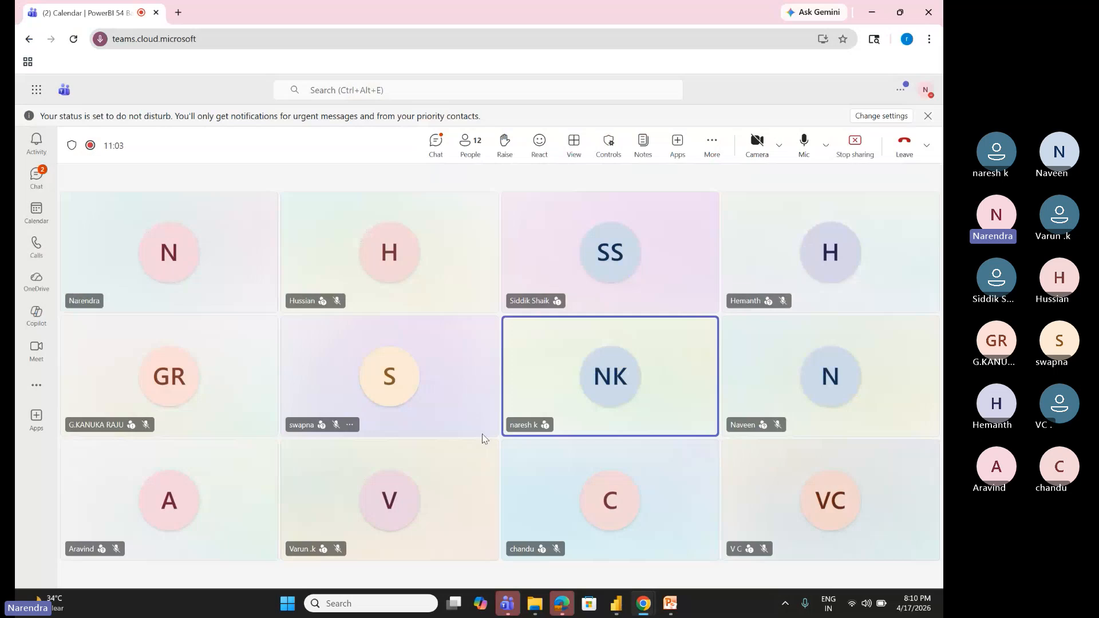
{"action": "key", "text": "alt+Tab"}
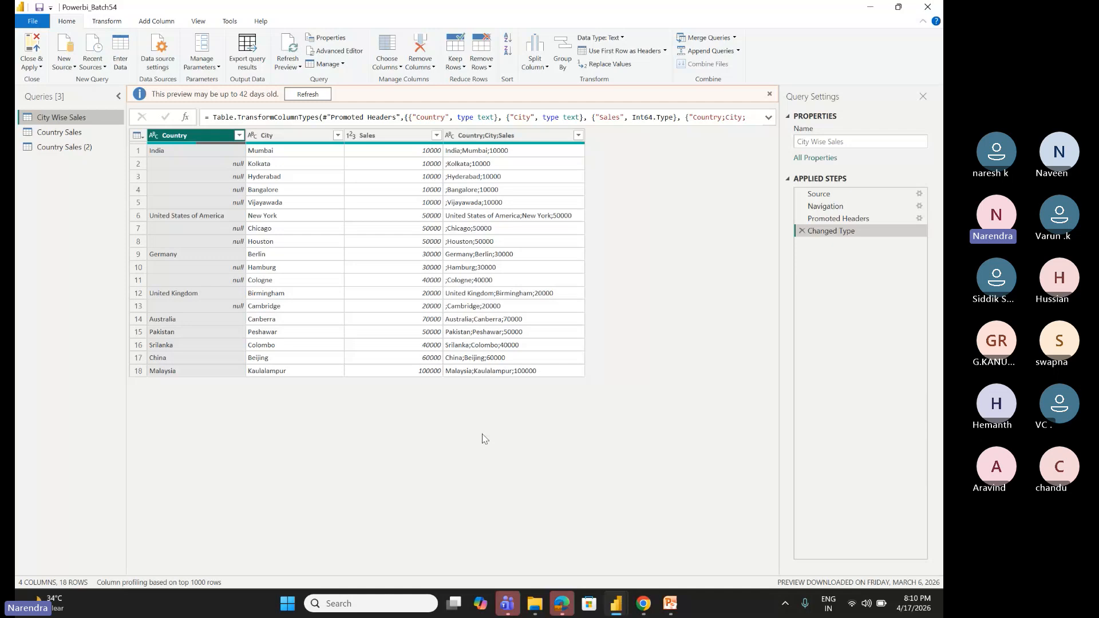
Step: Connect a new Excel Workbook source to the Merge_Sample file in the Powerbi Training folder
{"action": "left_click", "coordinate": [71, 67]}
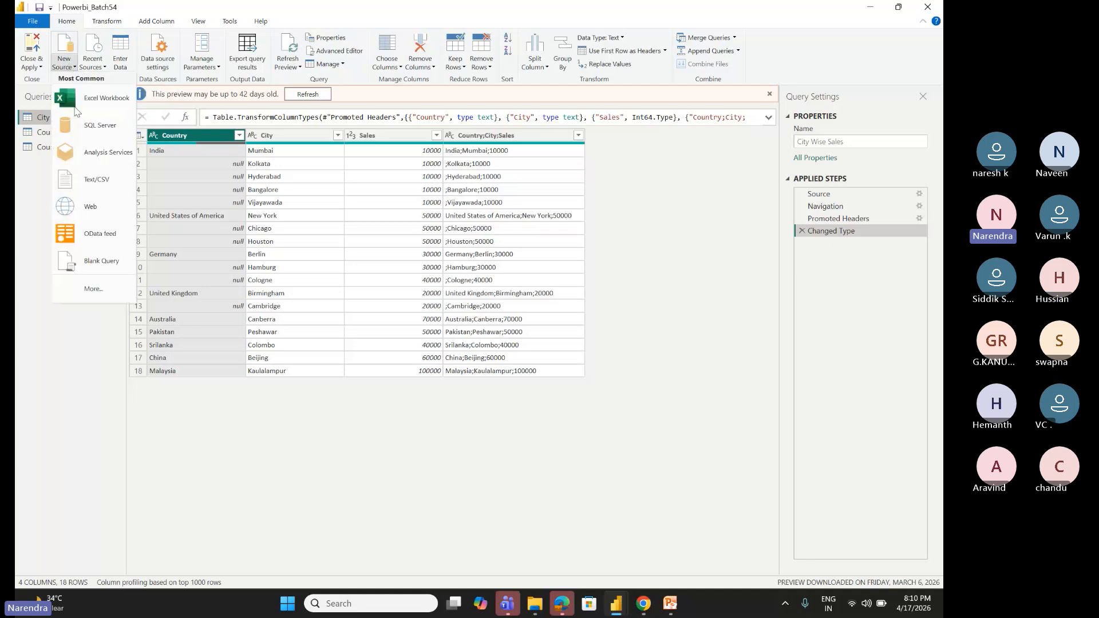
{"action": "left_click", "coordinate": [107, 288]}
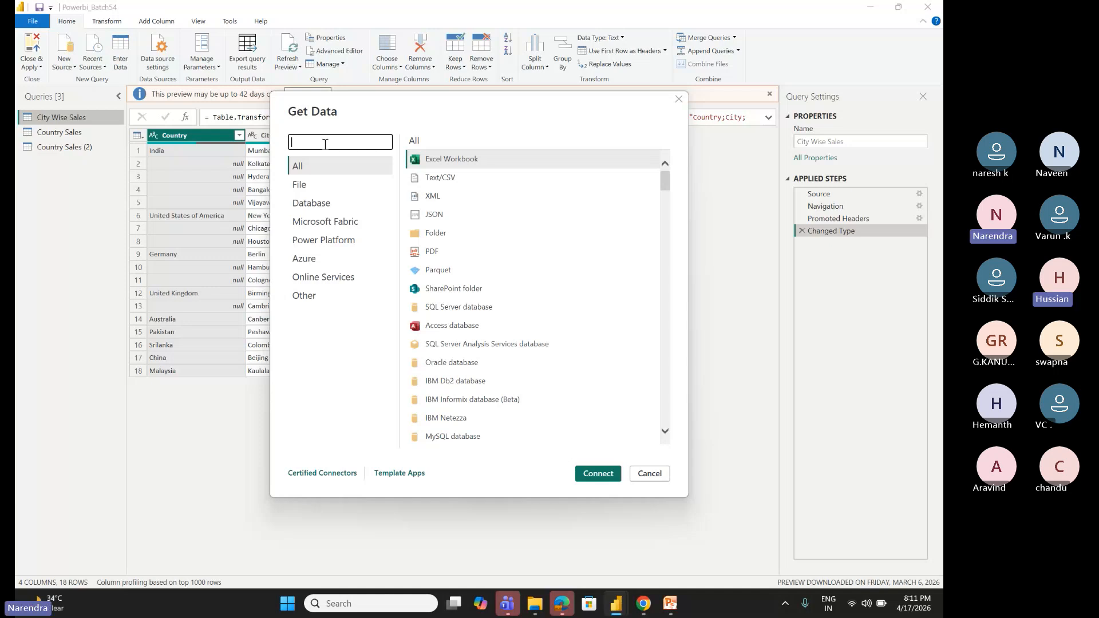
{"action": "left_click", "coordinate": [596, 476]}
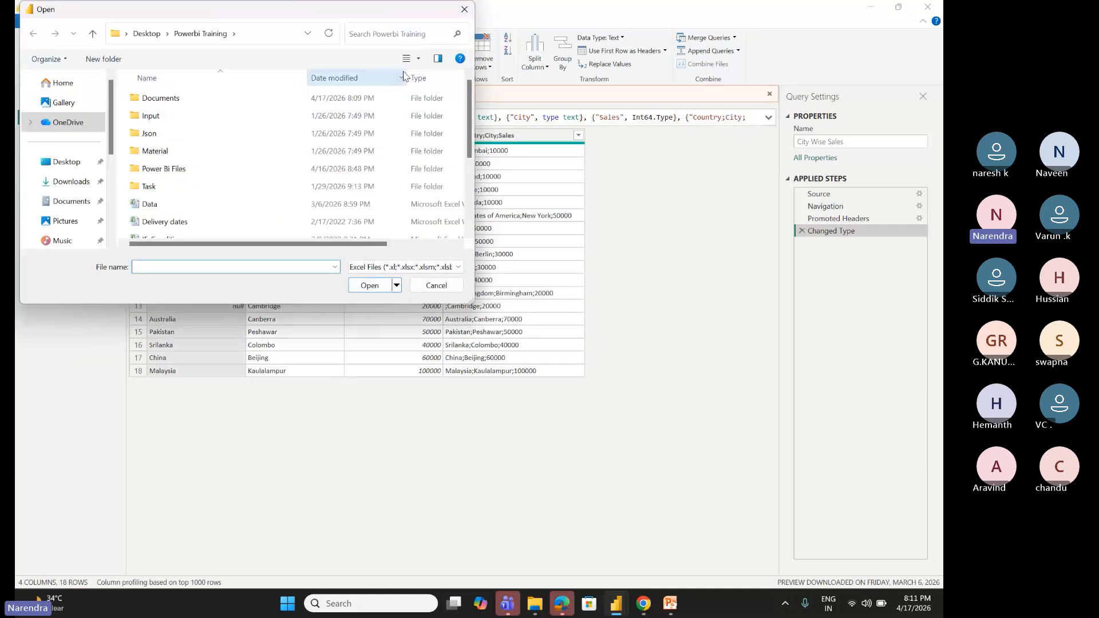
{"action": "scroll", "coordinate": [282, 183], "scroll_direction": "down", "scroll_amount": 3}
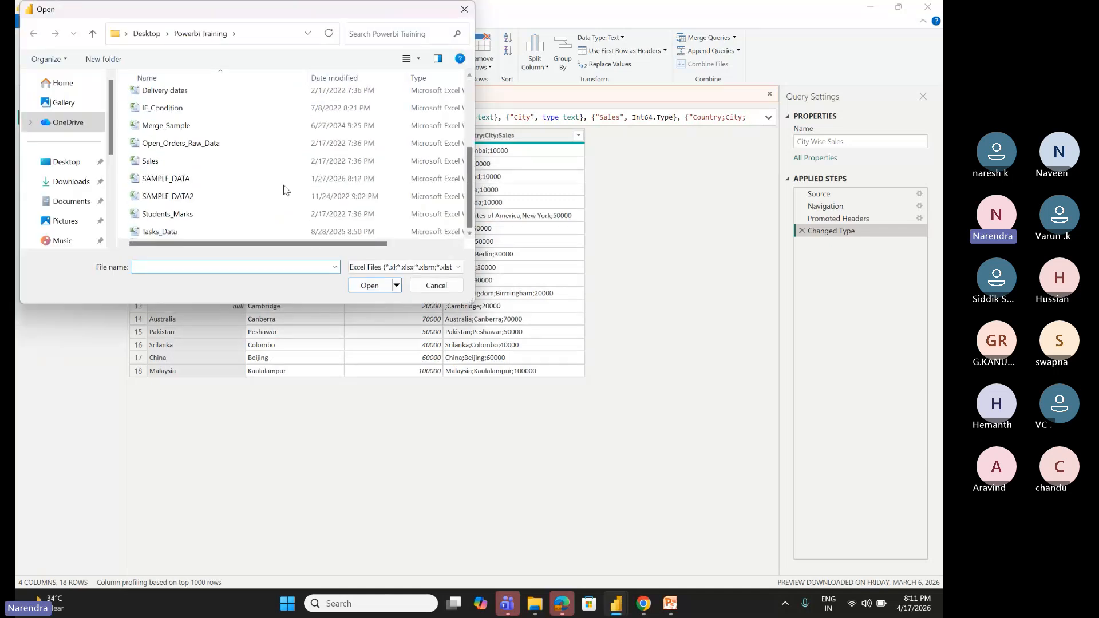
{"action": "left_click", "coordinate": [172, 125]}
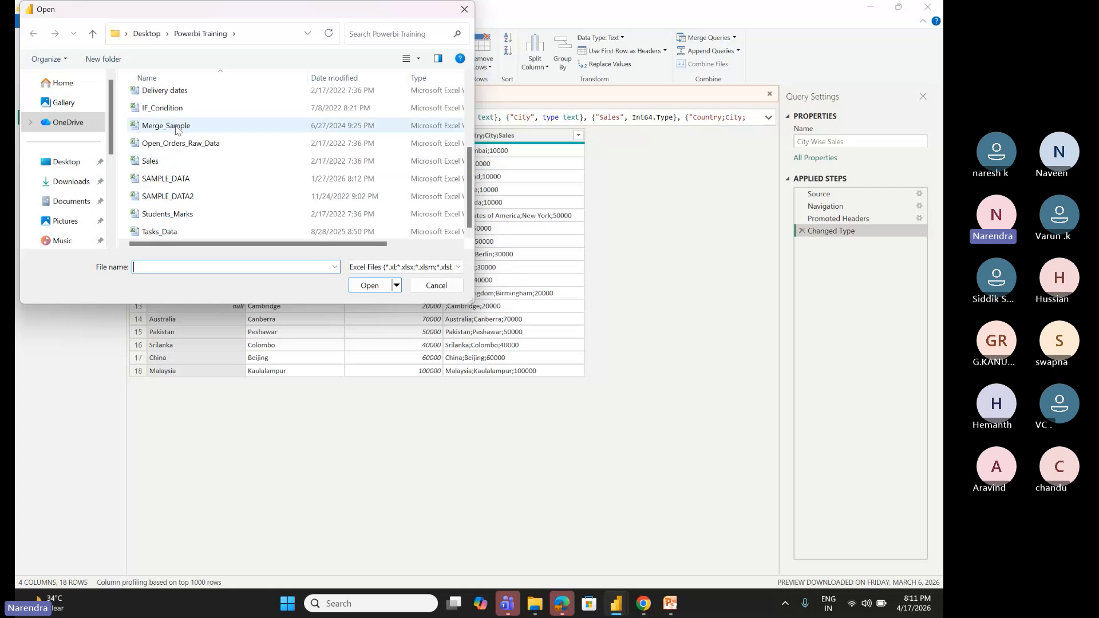
{"action": "left_click", "coordinate": [366, 285]}
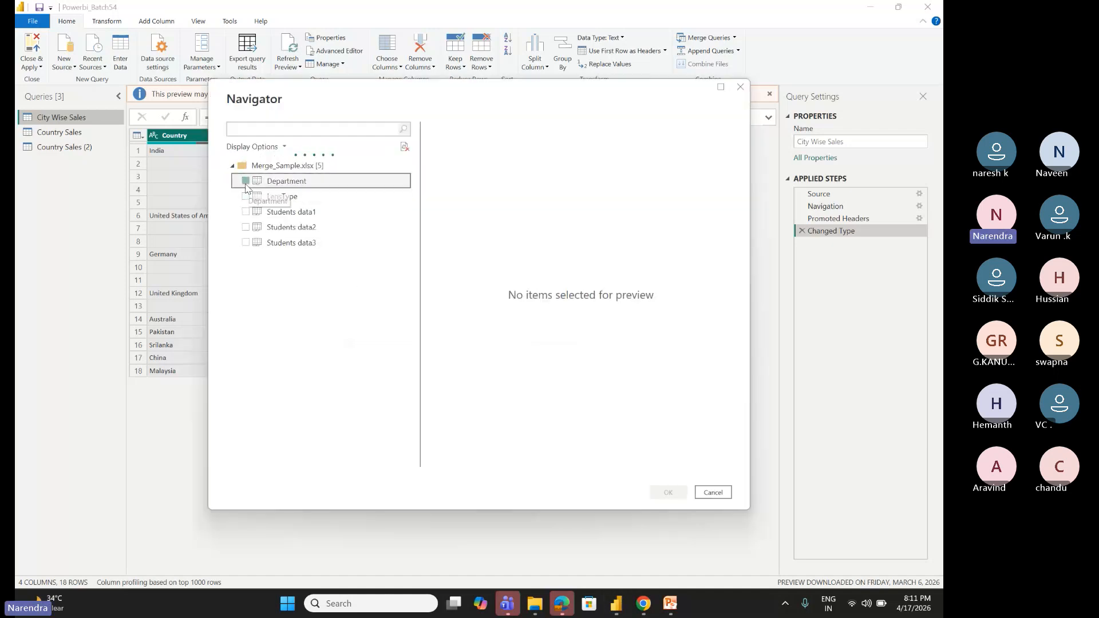
Step: Import the Department, LensType, Students data1, Students data2 and Students data3 sheets from Merge_Sample.xlsx as queries
{"action": "left_click", "coordinate": [245, 181]}
{"action": "left_click", "coordinate": [246, 197]}
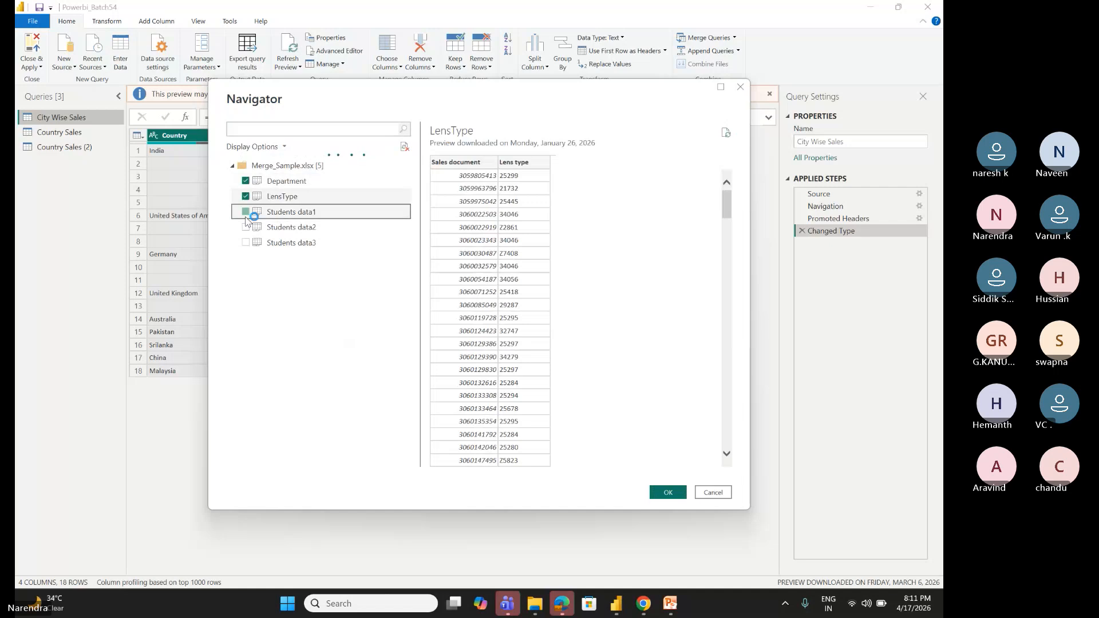
{"action": "left_click", "coordinate": [246, 212]}
{"action": "left_click", "coordinate": [246, 228]}
{"action": "left_click", "coordinate": [245, 243]}
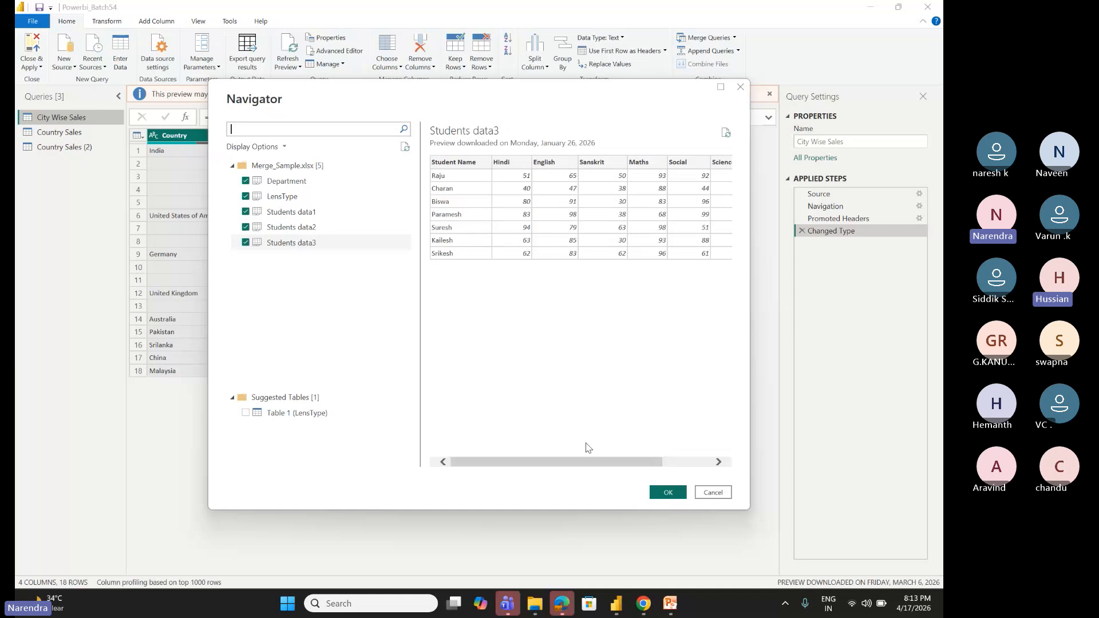
{"action": "left_click", "coordinate": [668, 493]}
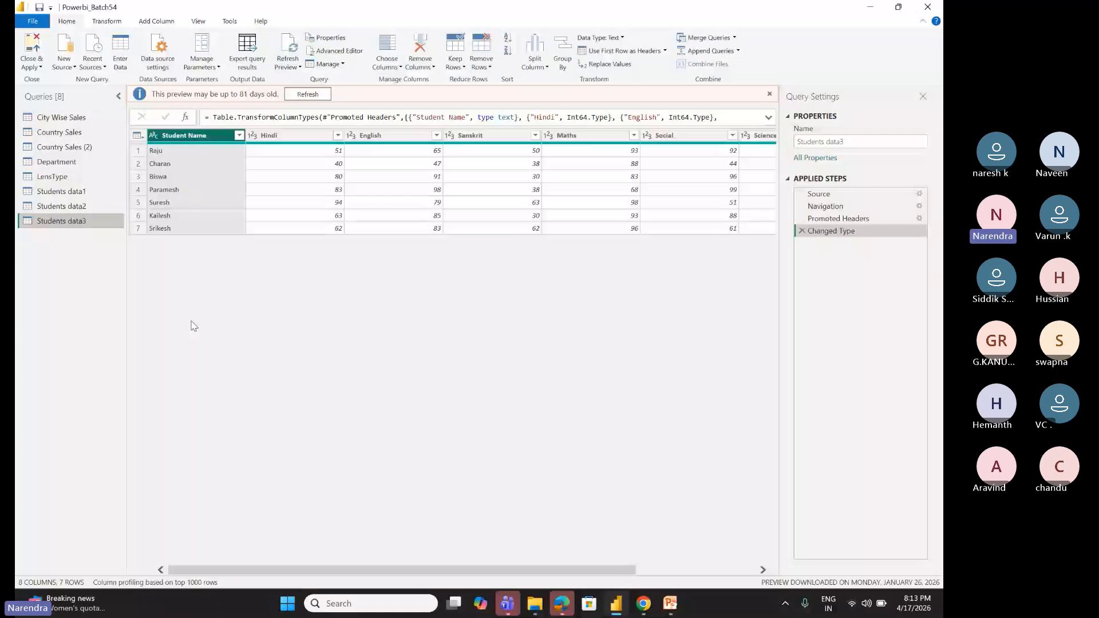
Step: Compare the tables available in the Powerbi_Batch54 report with the queries in the Power Query Editor
{"action": "left_click", "coordinate": [927, 7]}
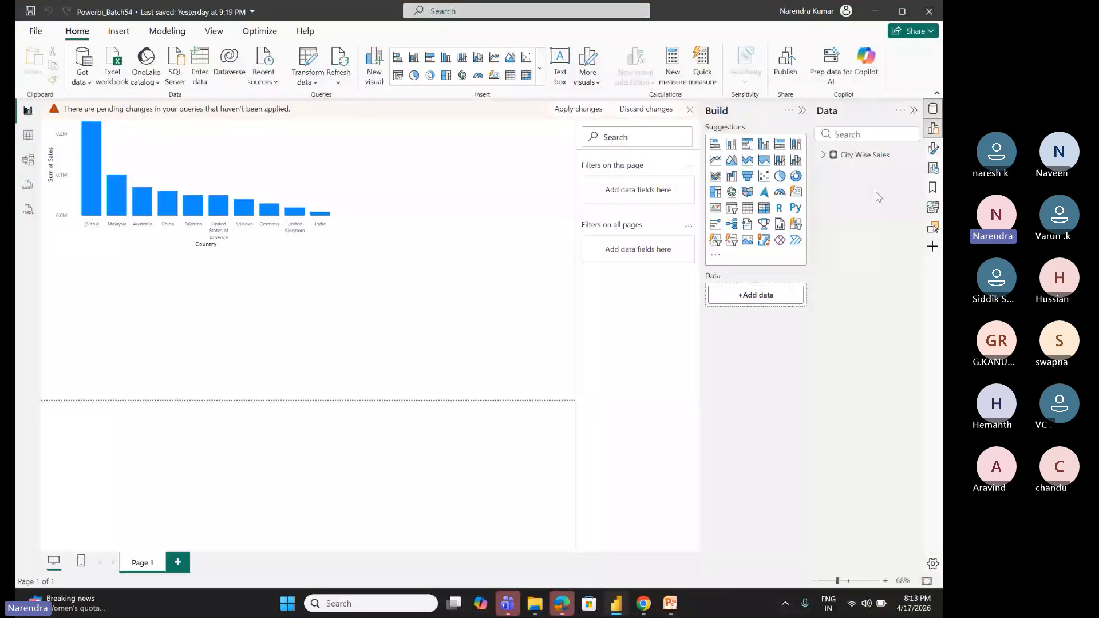
{"action": "key", "text": "alt+Tab"}
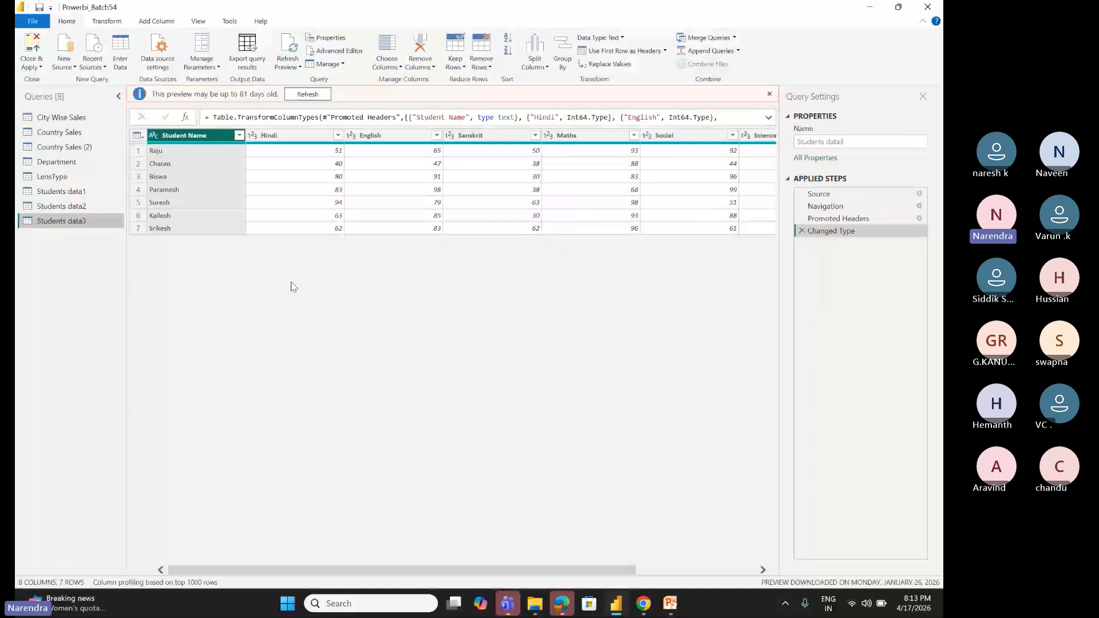
{"action": "key", "text": "alt+Tab"}
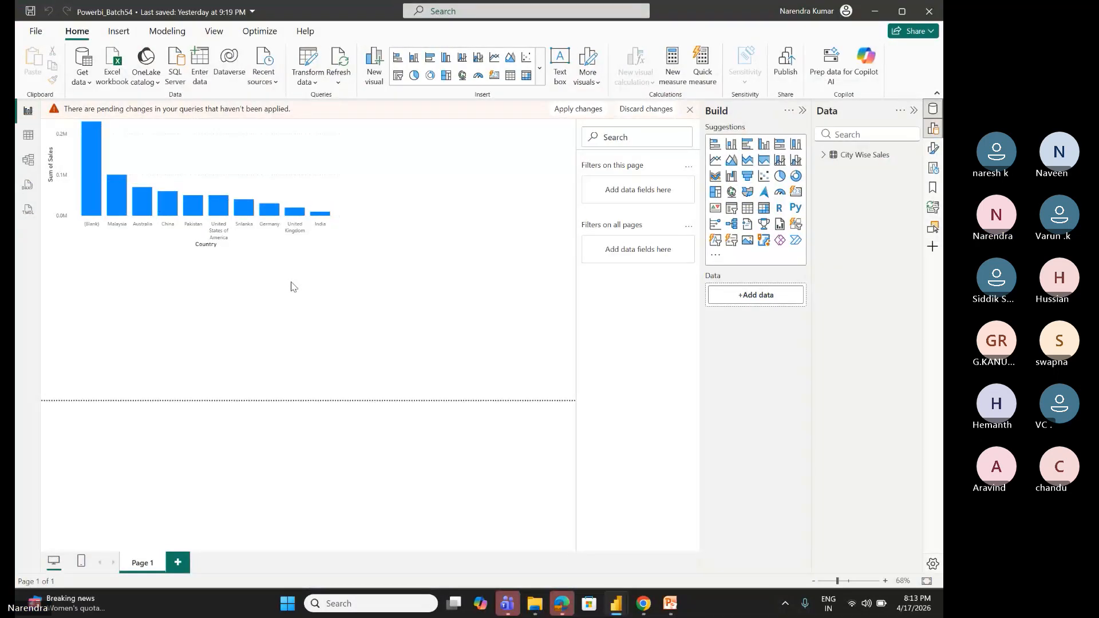
{"action": "key", "text": "alt+Tab"}
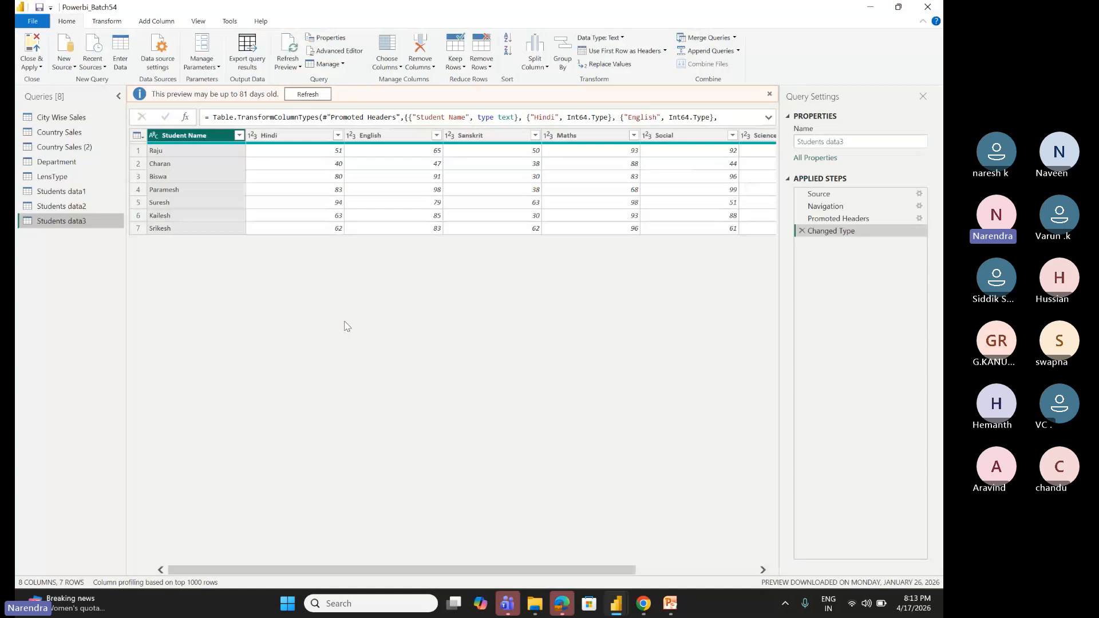
Step: Switch to the Power BI Demo presentation, highlight the word "extraction" in the Power Query bullet, and return to the Power Query Editor
{"action": "left_click", "coordinate": [670, 608]}
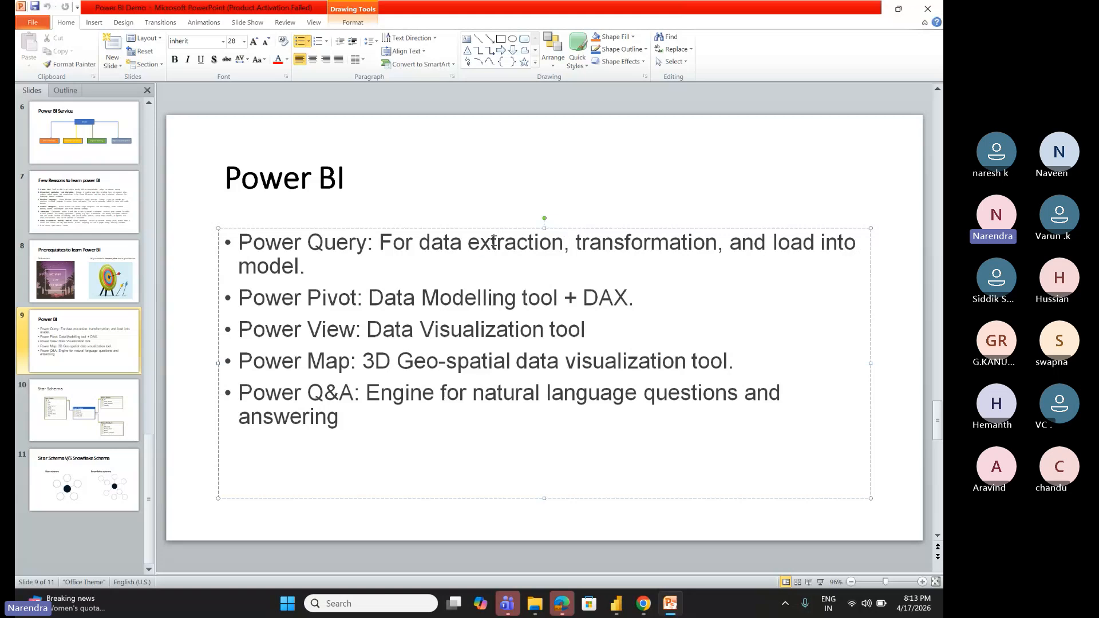
{"action": "left_click_drag", "start_coordinate": [567, 242], "coordinate": [472, 243]}
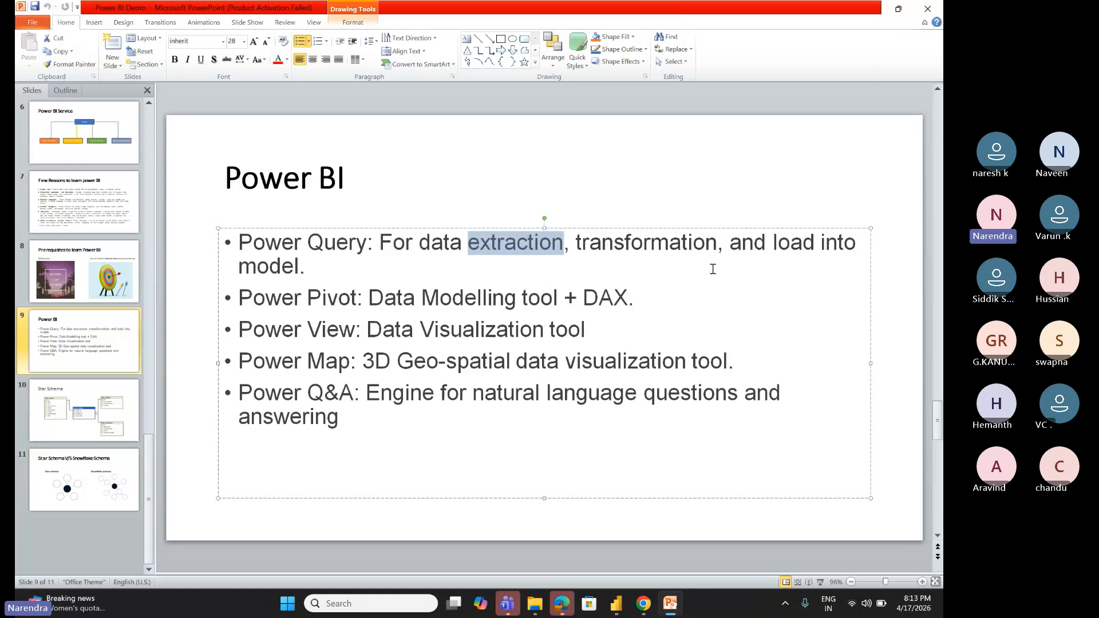
{"action": "key", "text": "alt+Tab"}
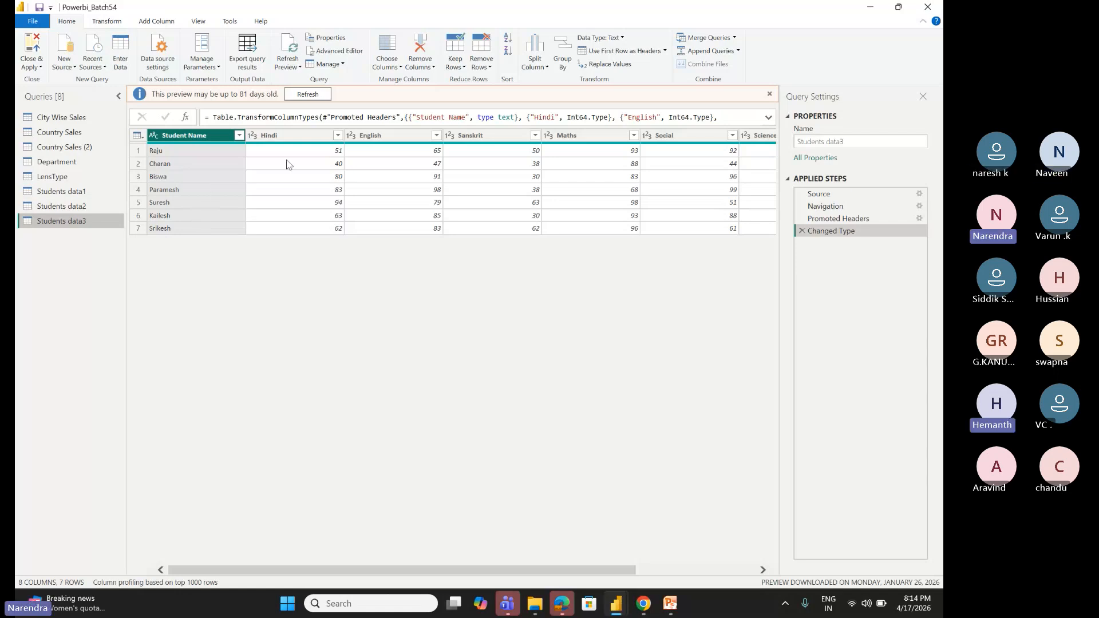
Step: Examine the data type options available for the Student Name column in the Students data3 query
{"action": "left_click", "coordinate": [300, 137]}
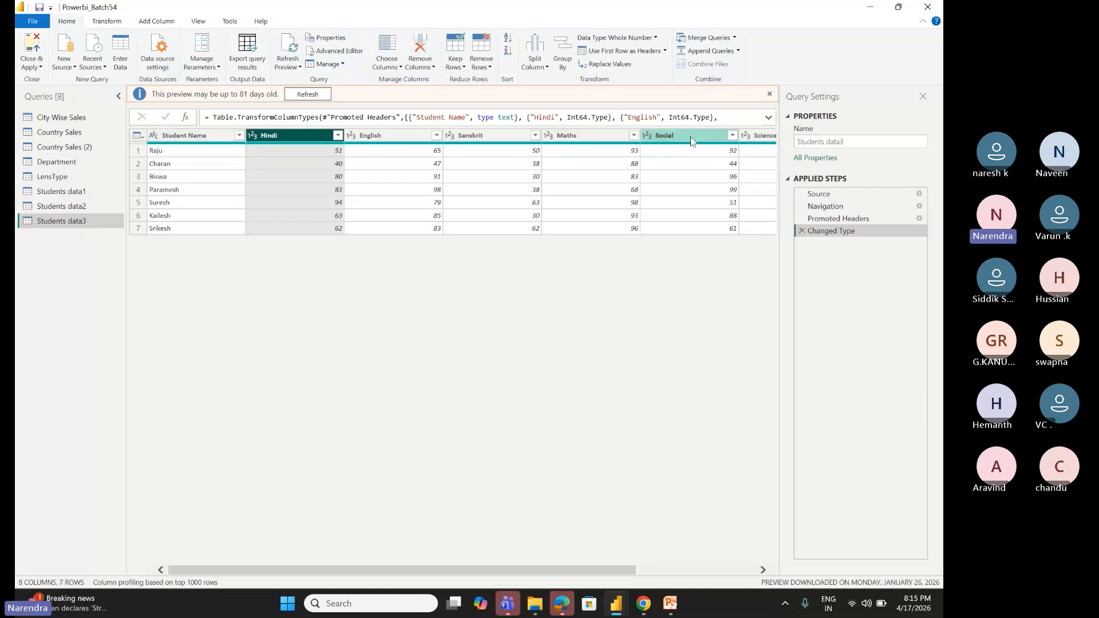
{"action": "left_click", "coordinate": [154, 138]}
{"action": "left_click", "coordinate": [154, 137]}
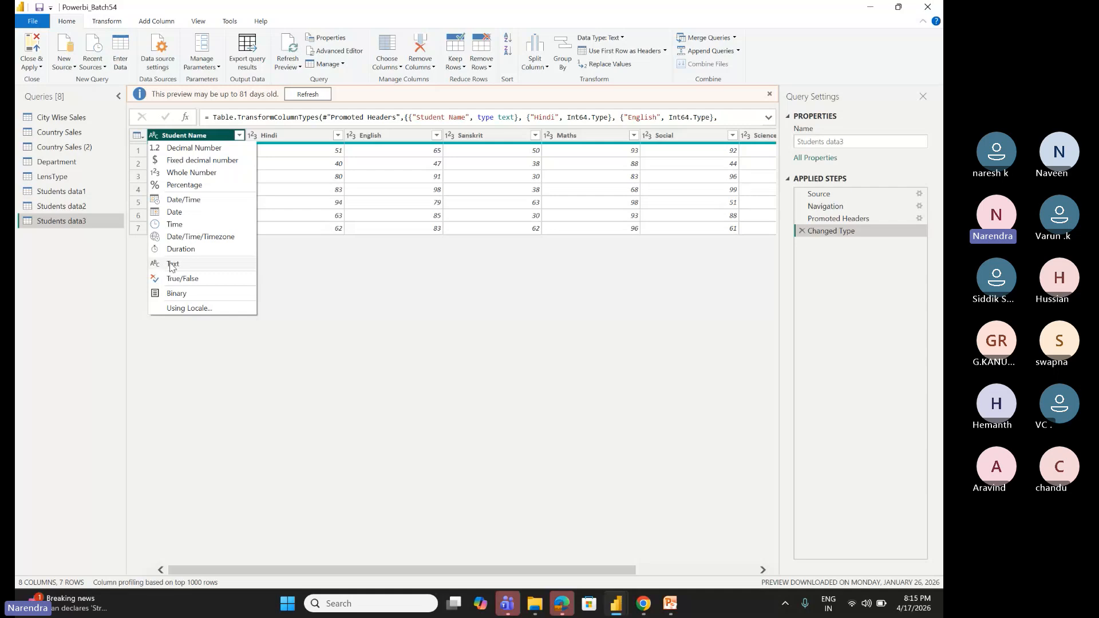
{"action": "left_click", "coordinate": [295, 298]}
Step: Change the Hindi column's data type from the numeric default to Text in the Students data3 query
{"action": "left_click", "coordinate": [253, 136]}
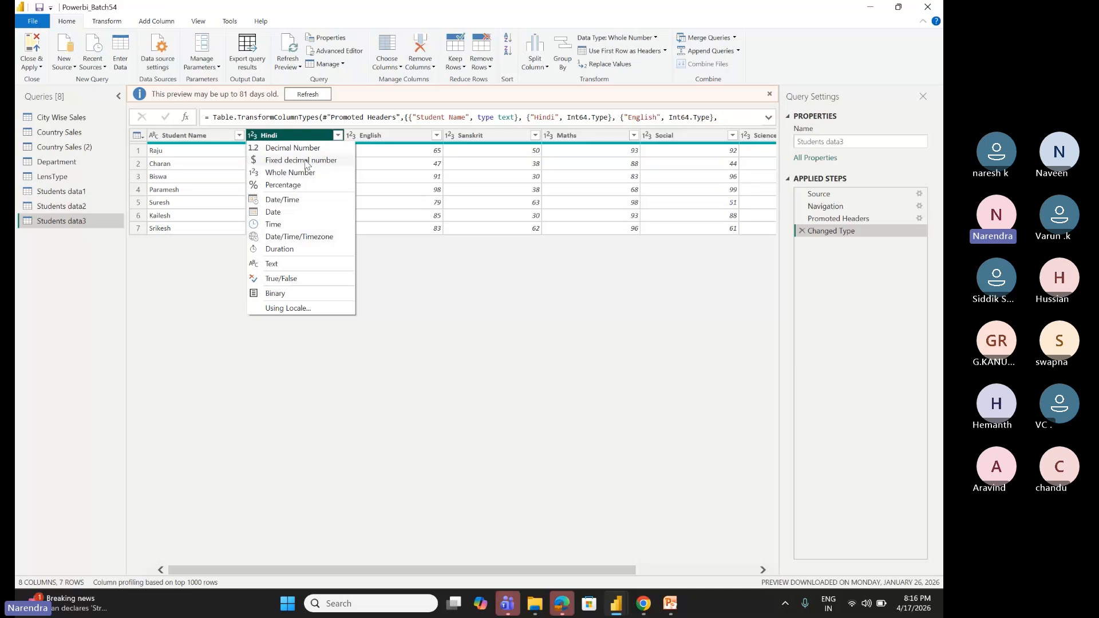
{"action": "left_click", "coordinate": [169, 333]}
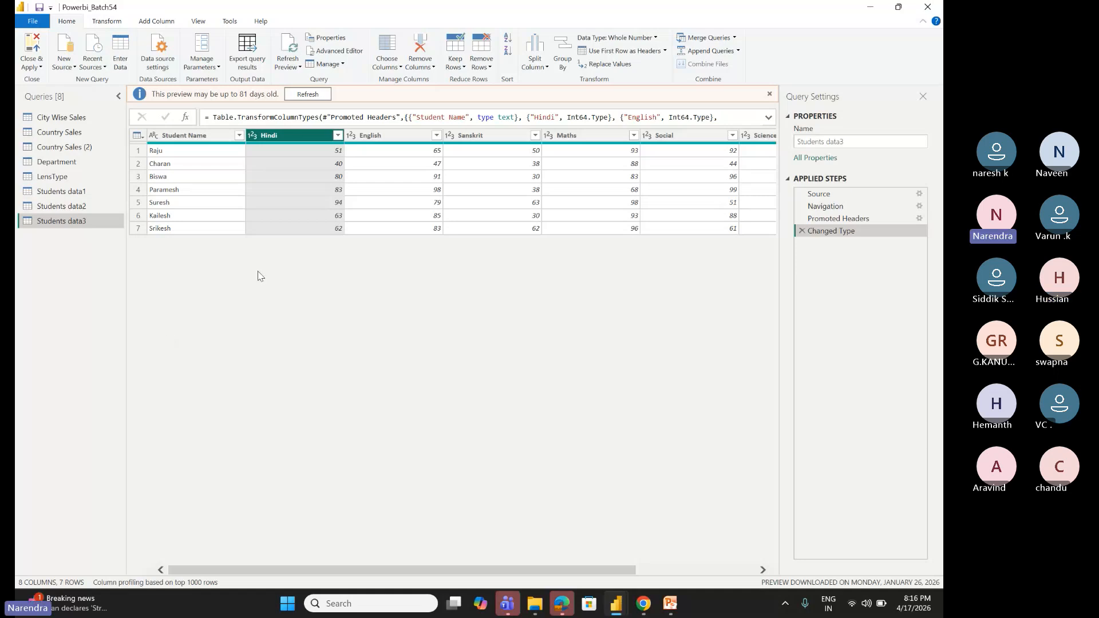
{"action": "left_click", "coordinate": [253, 135]}
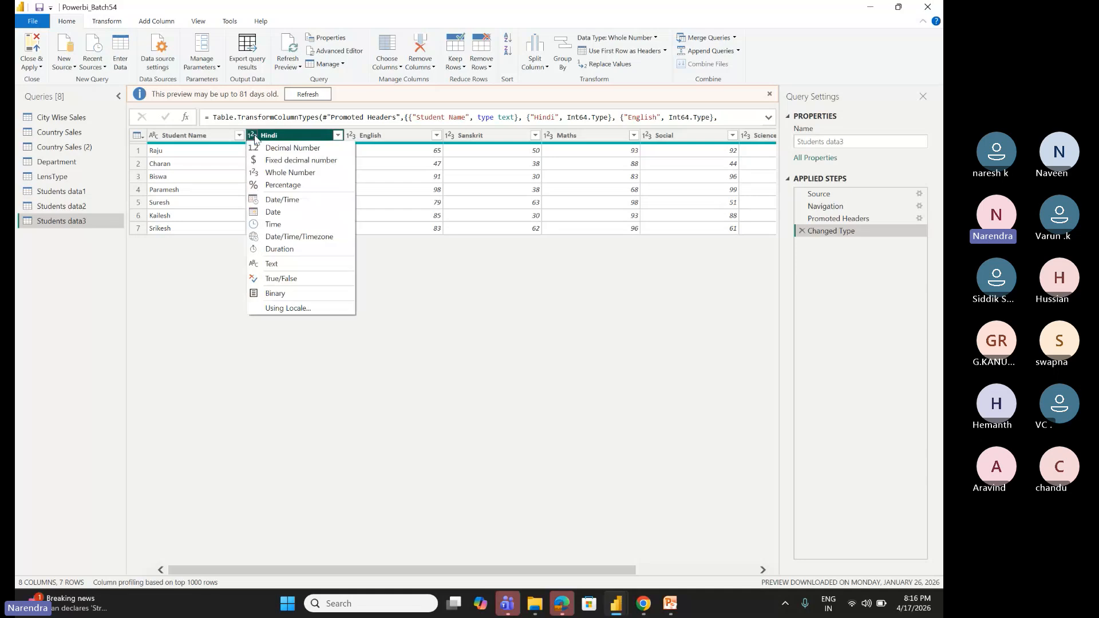
{"action": "left_click", "coordinate": [275, 266]}
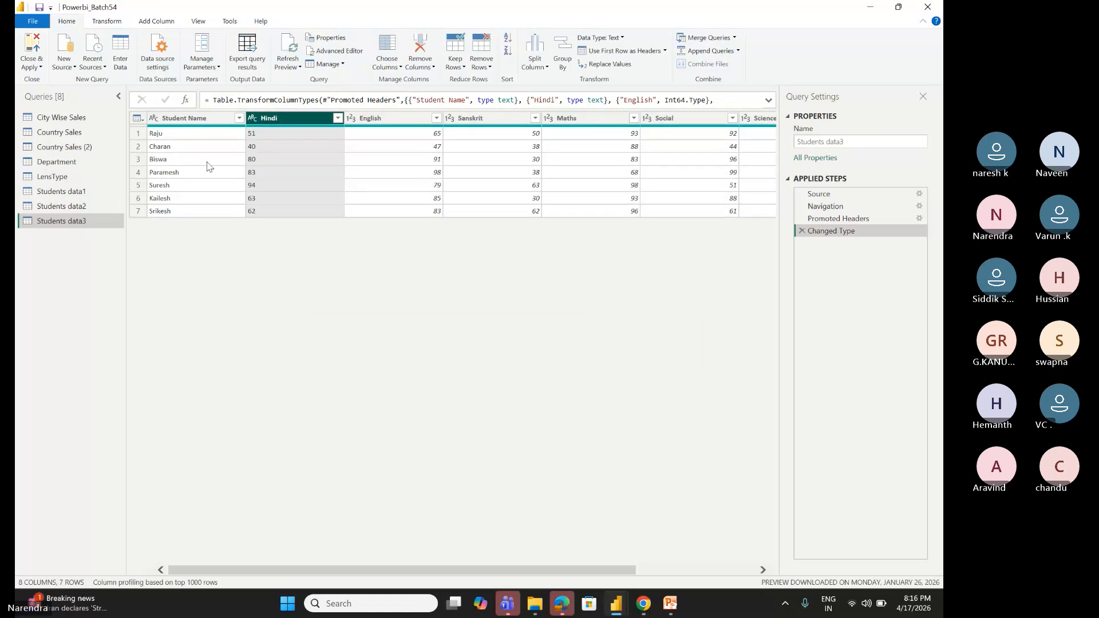
Step: Try changing the Student Name column's data type to Whole Number, replacing the current conversion
{"action": "left_click", "coordinate": [192, 117]}
{"action": "left_click", "coordinate": [153, 118]}
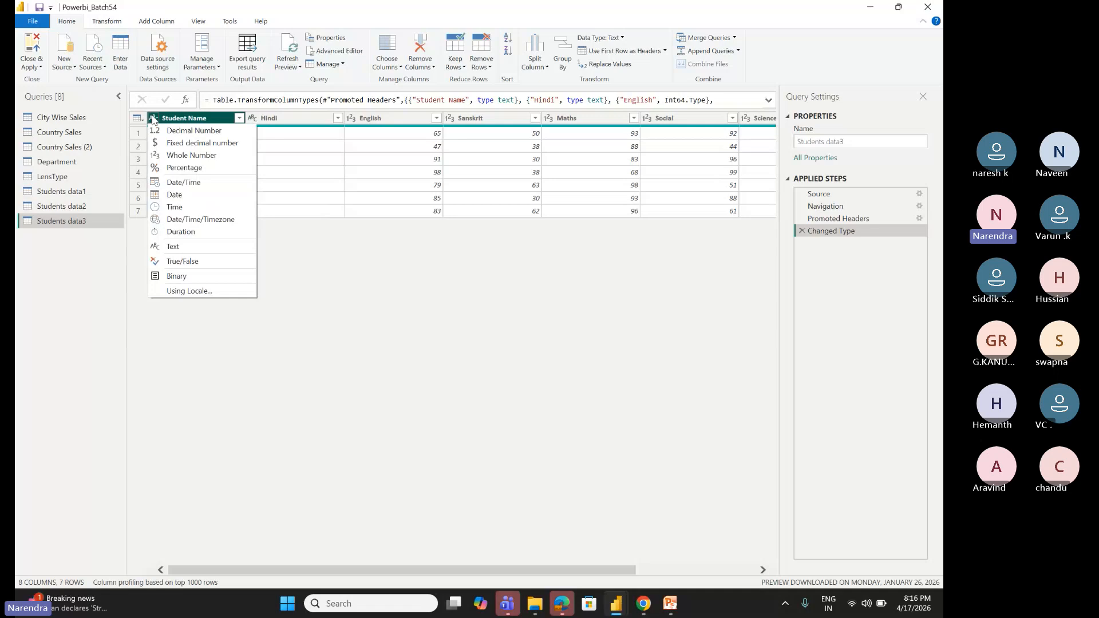
{"action": "left_click", "coordinate": [188, 155]}
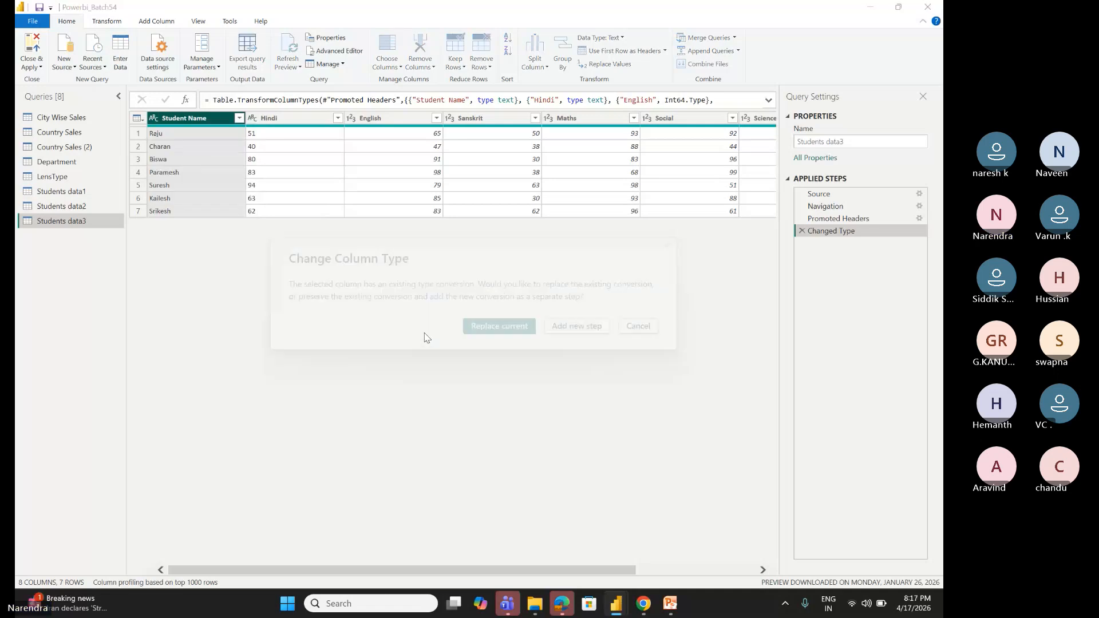
{"action": "left_click", "coordinate": [483, 327]}
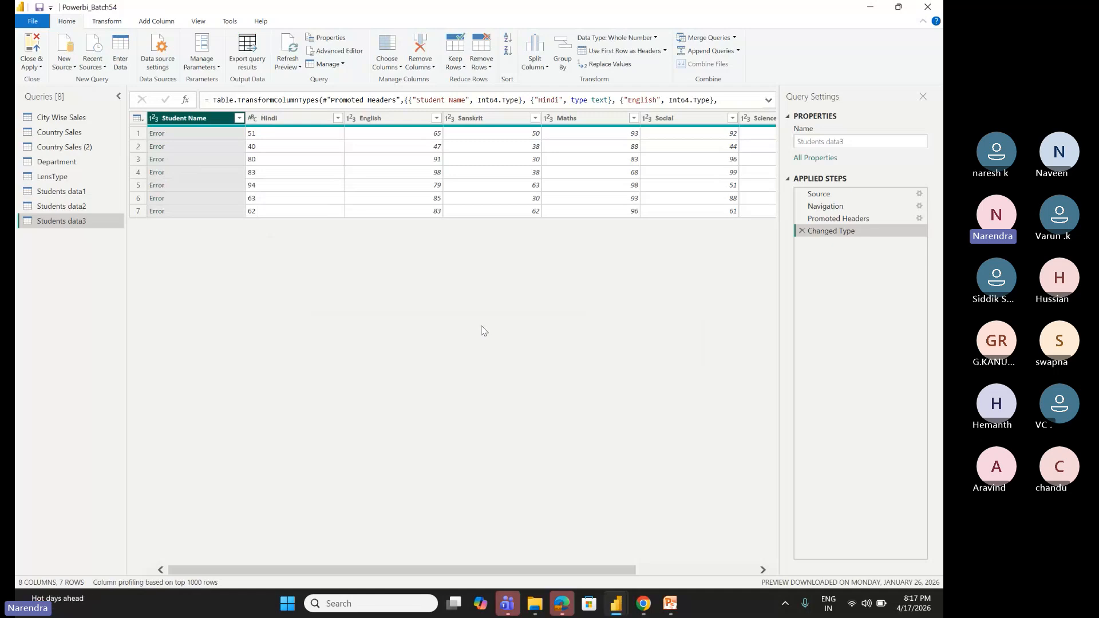
{"action": "key", "text": "alt+Tab"}
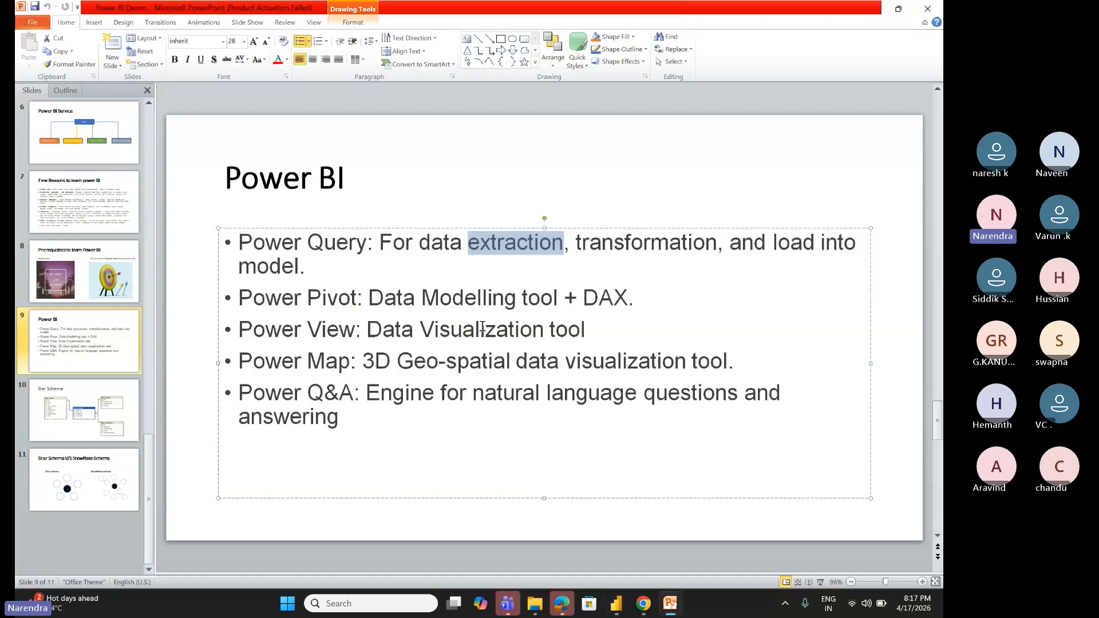
{"action": "key", "text": "alt+Tab"}
{"action": "key", "text": "alt+Tab"}
{"action": "key", "text": "alt+Tab"}
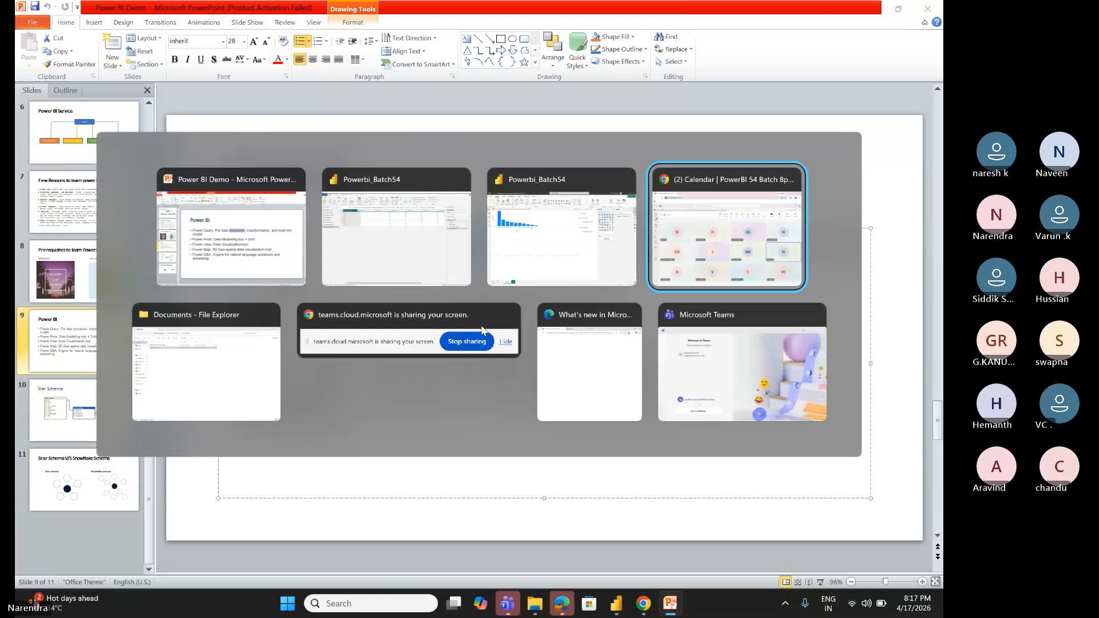
{"action": "key", "text": "alt+Tab"}
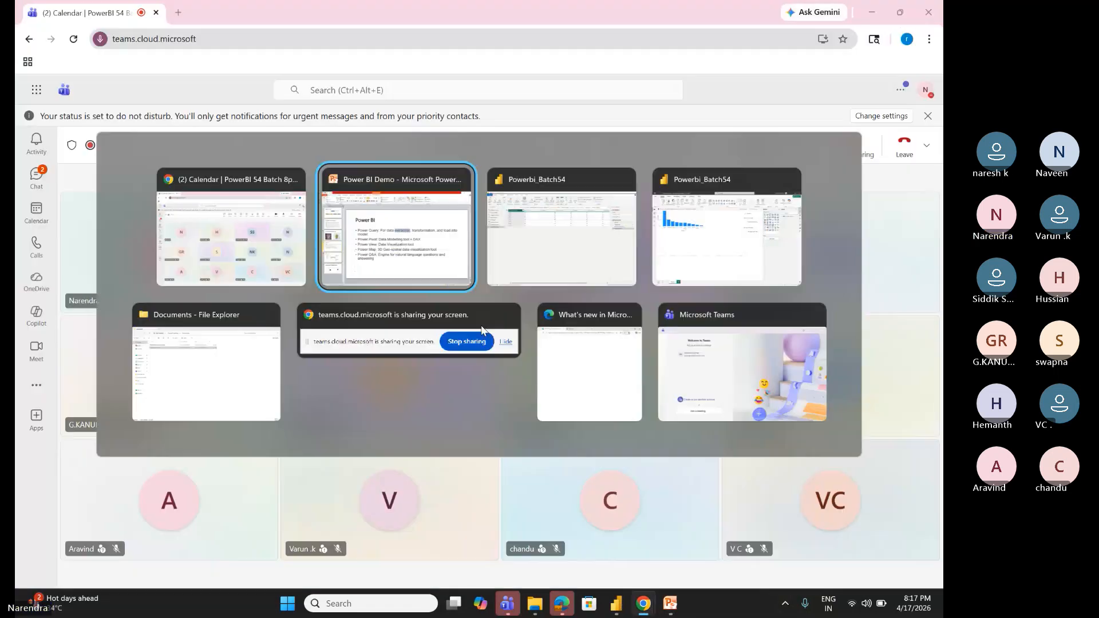
{"action": "key", "text": "alt+Tab"}
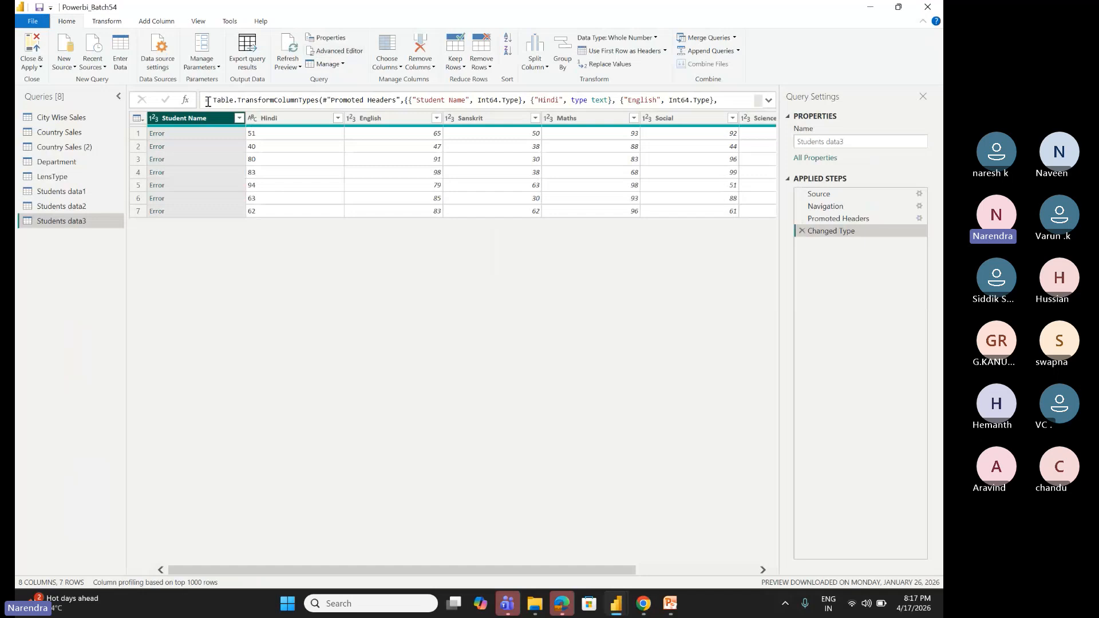
Step: Set the Student Name column's data type back to Text, replacing the current conversion
{"action": "left_click", "coordinate": [155, 118]}
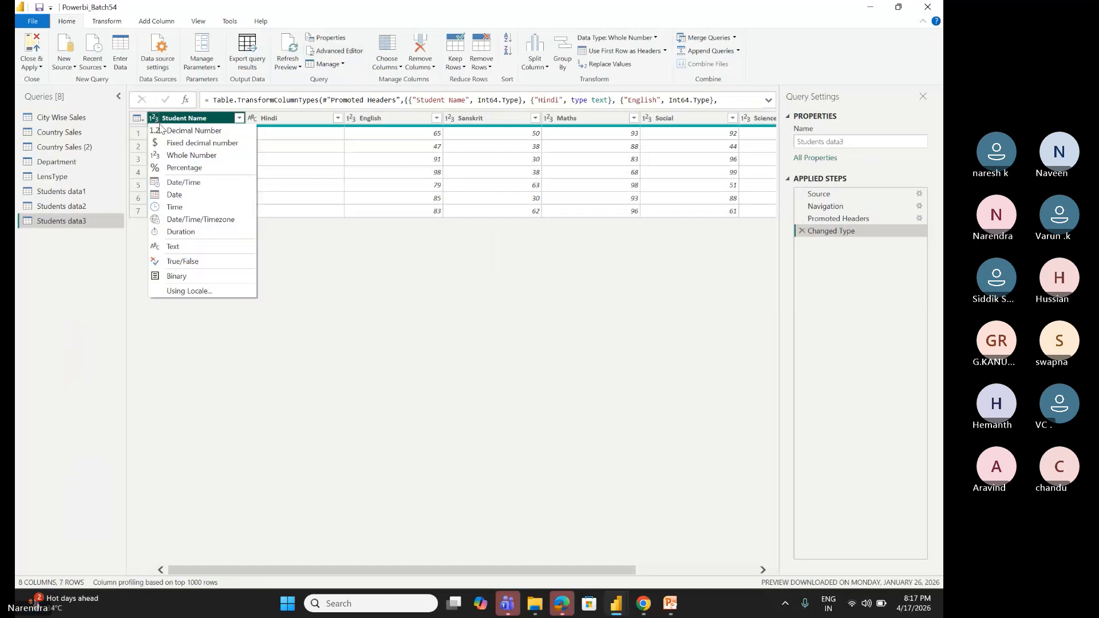
{"action": "left_click", "coordinate": [180, 246]}
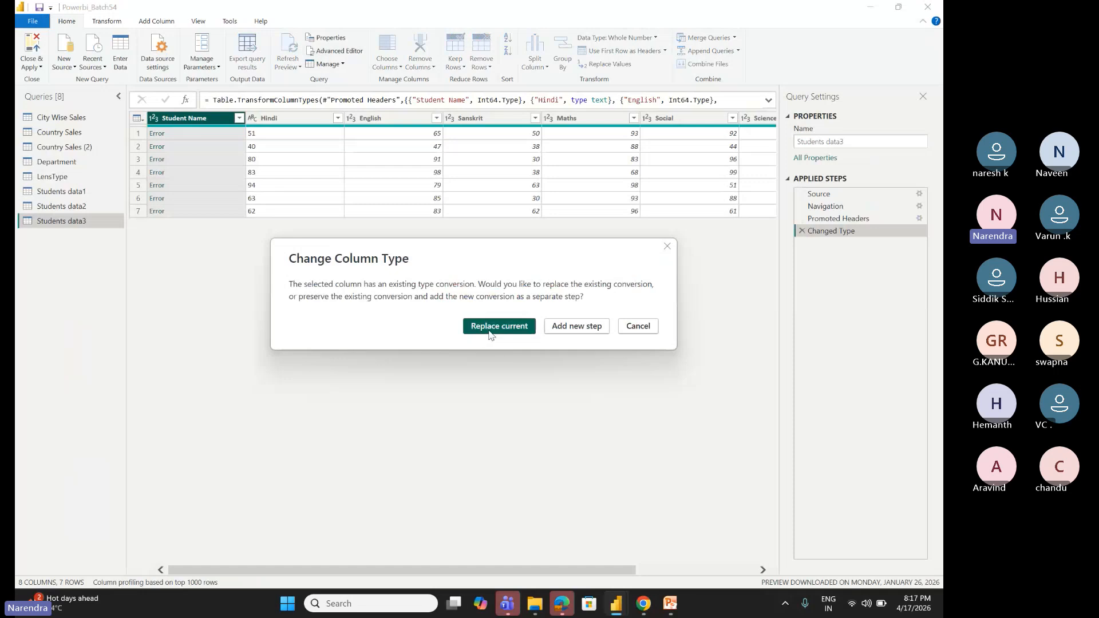
{"action": "left_click", "coordinate": [493, 329]}
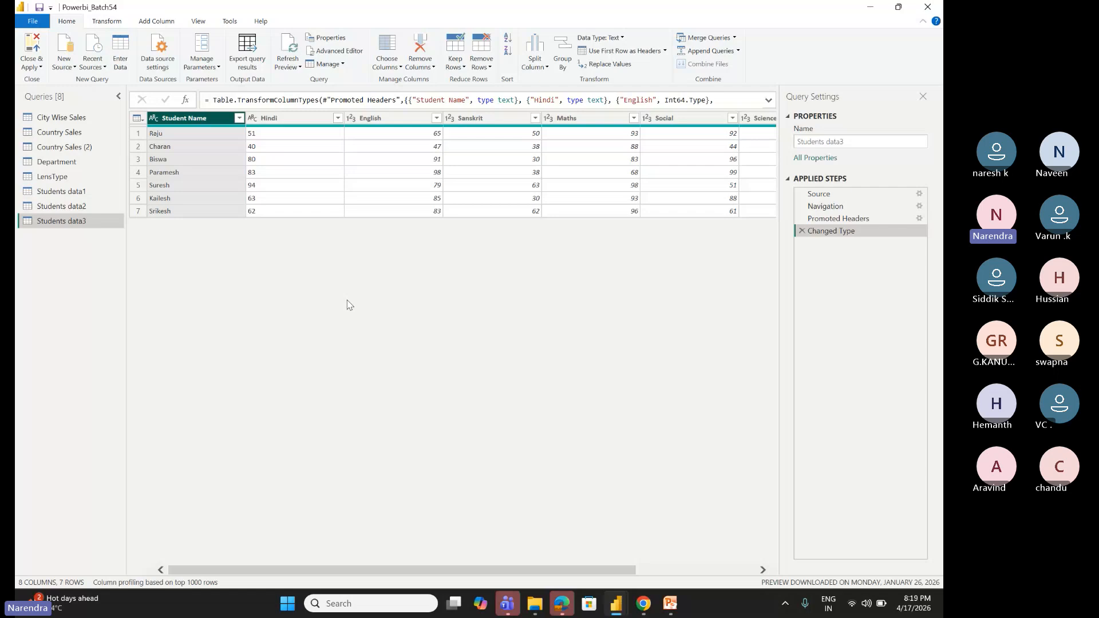
Step: Set the Hindi column's data type to Whole Number, replacing the existing type conversion
{"action": "left_click", "coordinate": [252, 118]}
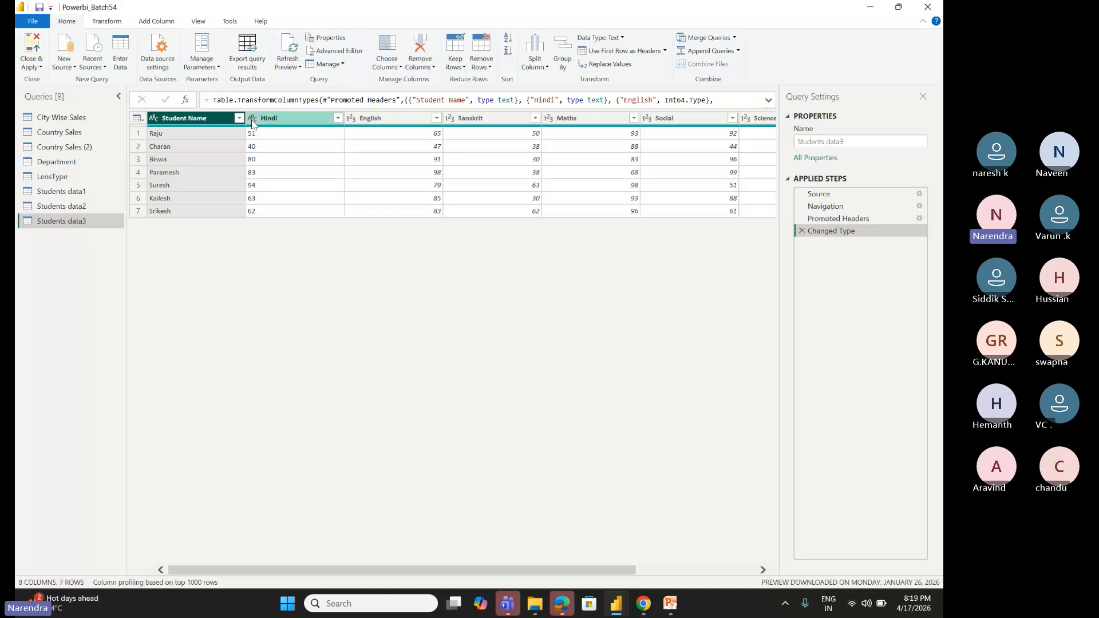
{"action": "left_click", "coordinate": [270, 155]}
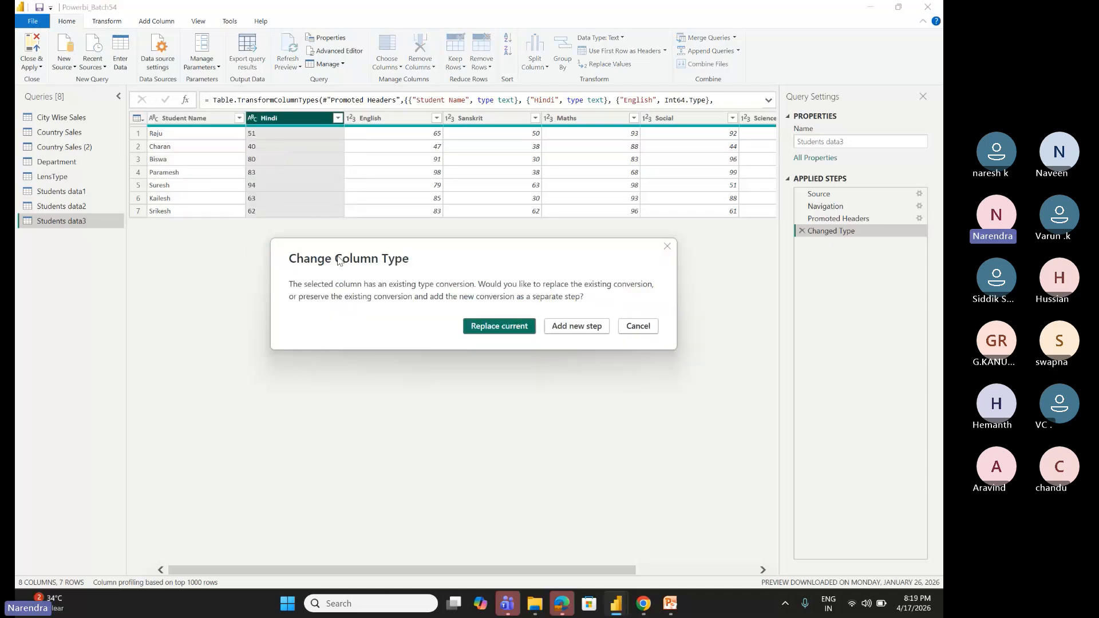
{"action": "left_click", "coordinate": [508, 329]}
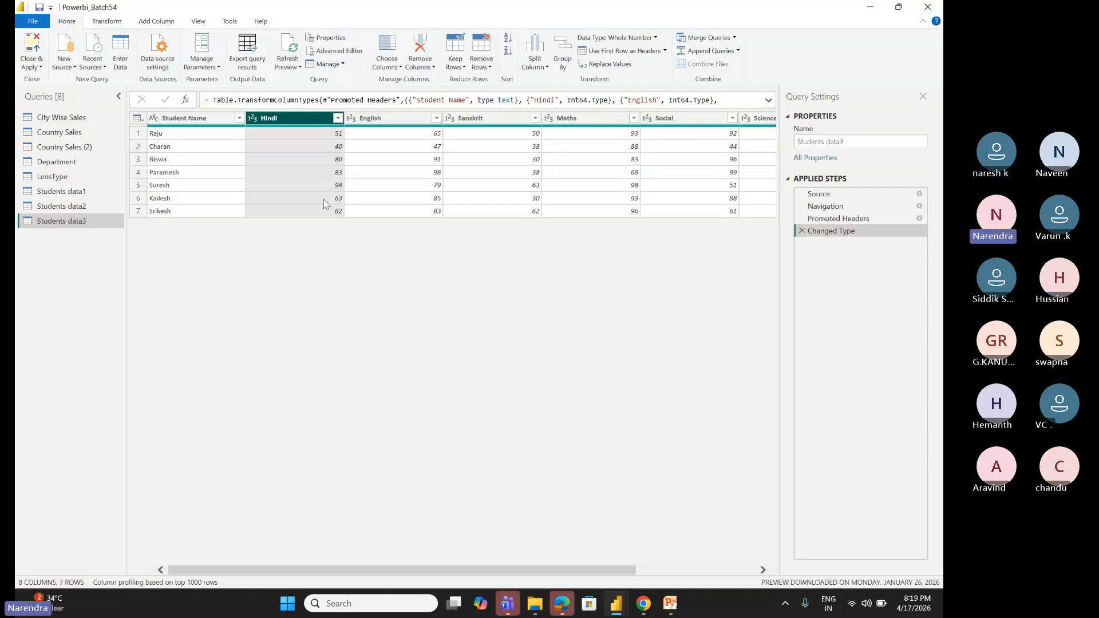
Step: Switch the Hindi column's data type to Text again, replacing the current conversion
{"action": "left_click", "coordinate": [252, 119]}
{"action": "left_click", "coordinate": [277, 248]}
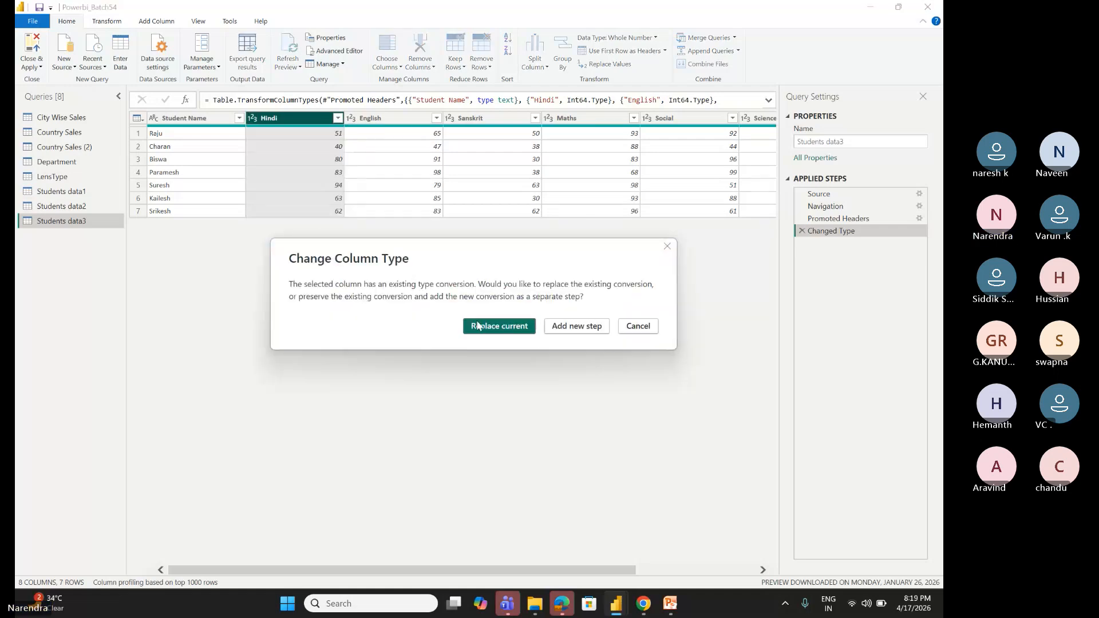
{"action": "left_click", "coordinate": [479, 325]}
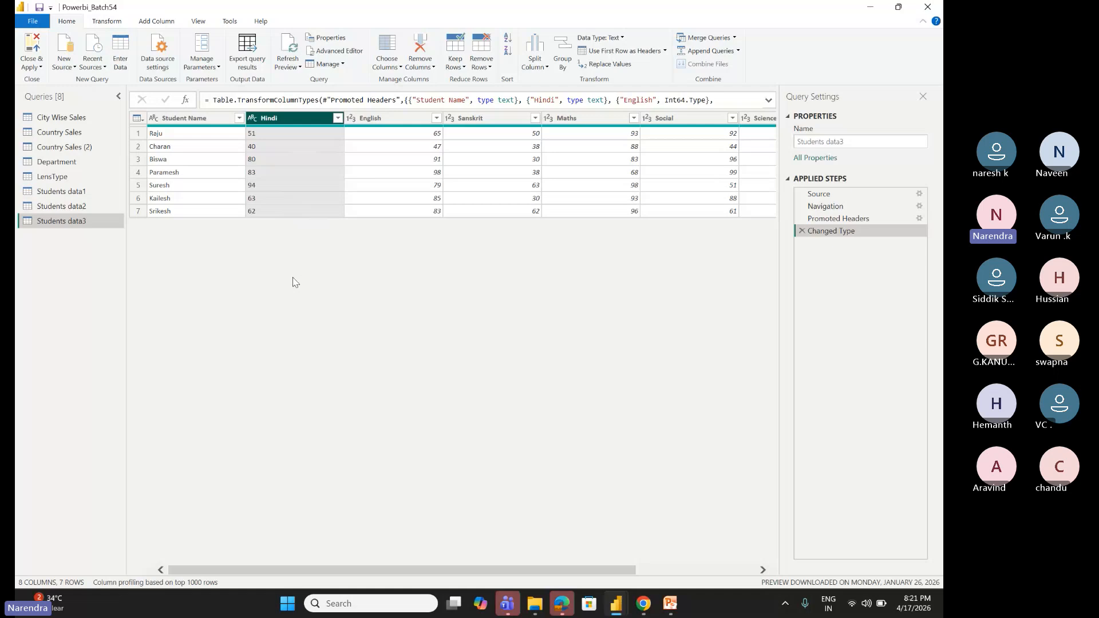
Step: Return the Hindi column in Students data3 to the Whole Number data type, replacing the current conversion
{"action": "left_click", "coordinate": [252, 118]}
{"action": "left_click", "coordinate": [280, 156]}
{"action": "left_click", "coordinate": [498, 325]}
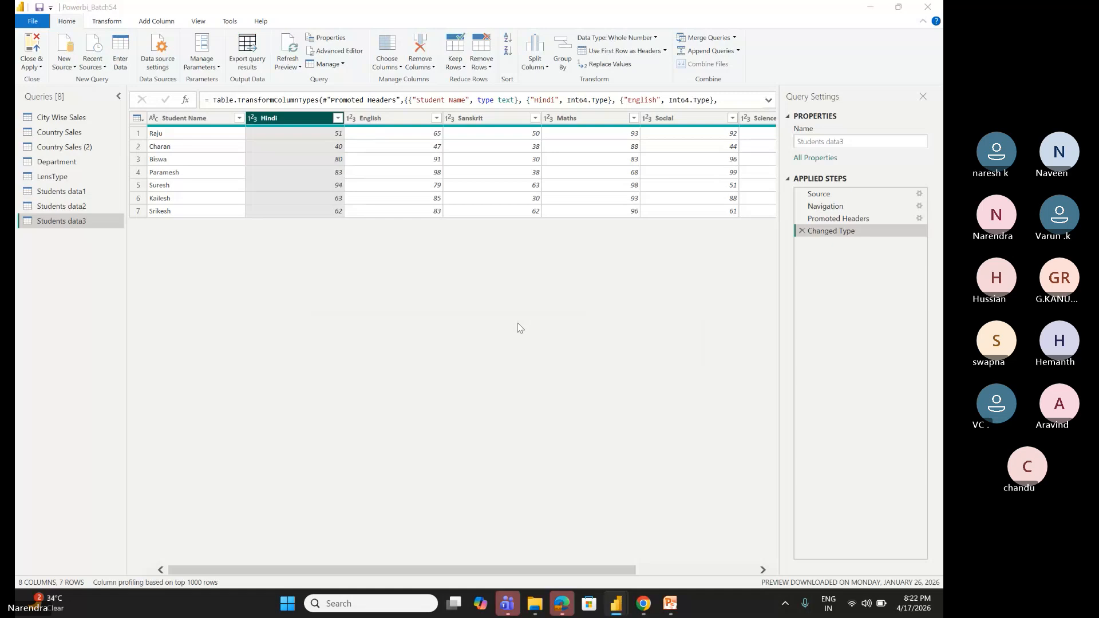
{"action": "key", "text": "alt+Tab"}
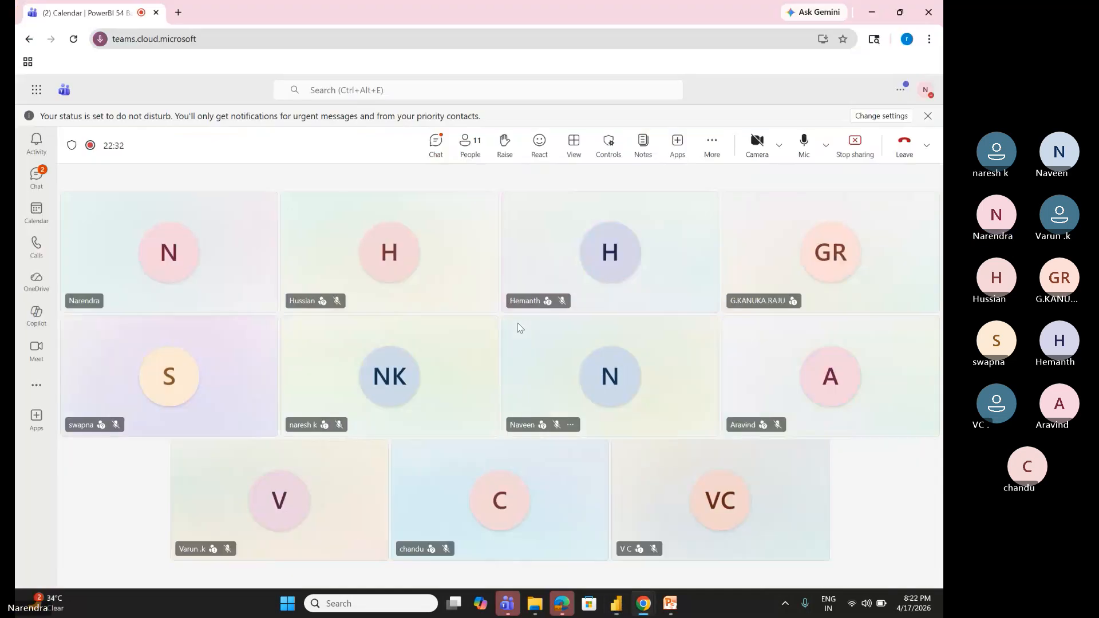
{"action": "key", "text": "alt+Tab"}
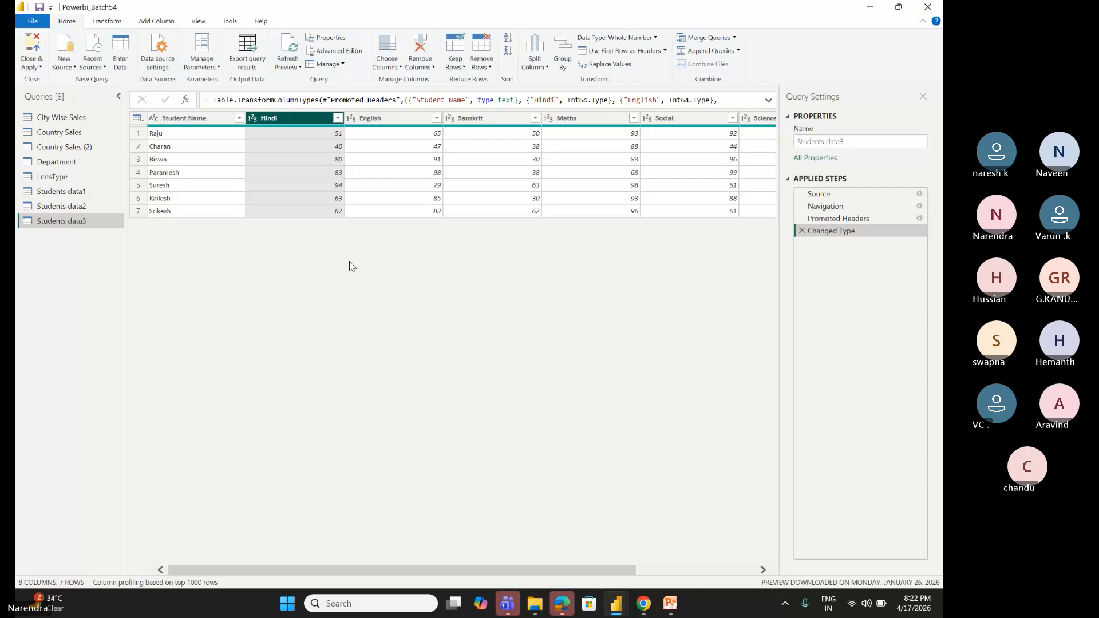
Step: View the City Wise Sales query and compare the data of the Country Sales and Country Sales (2) queries
{"action": "left_click", "coordinate": [81, 119]}
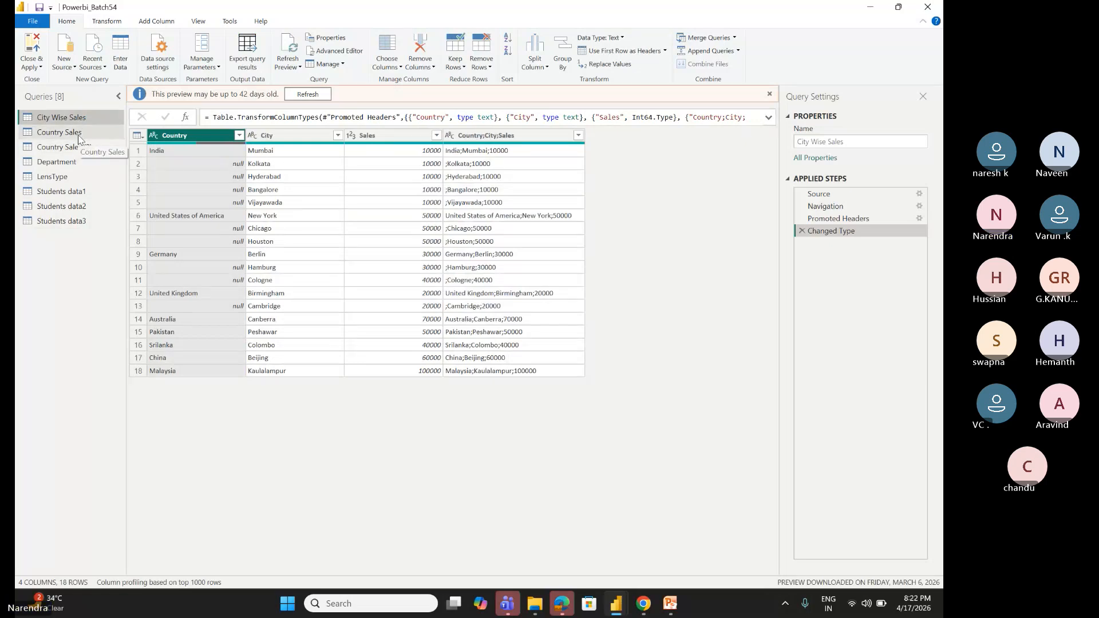
{"action": "left_click", "coordinate": [79, 135]}
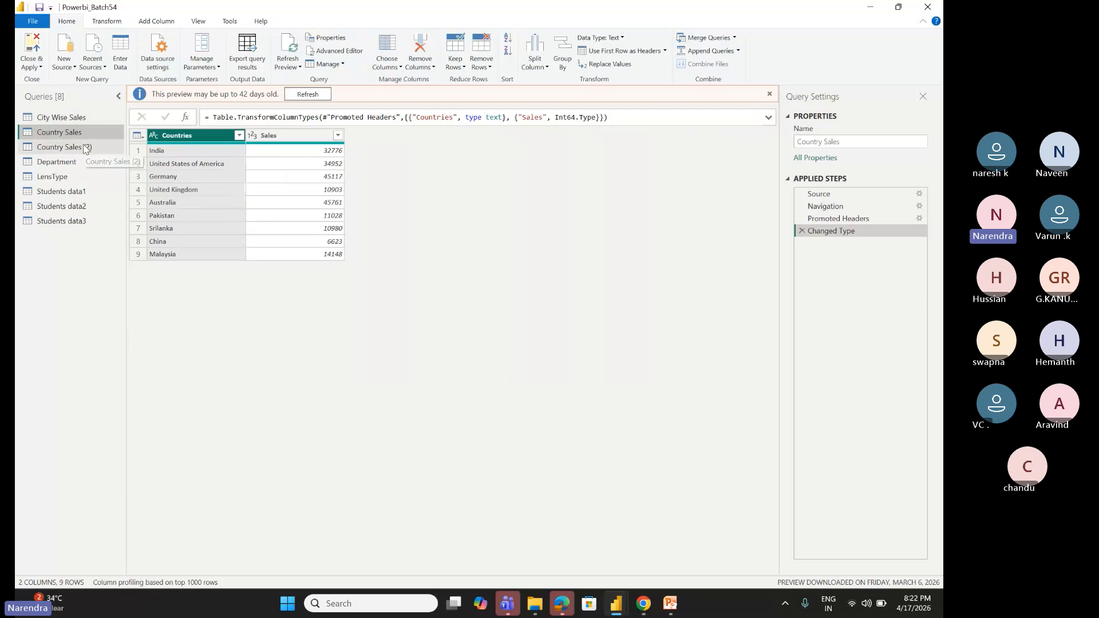
{"action": "left_click", "coordinate": [85, 149]}
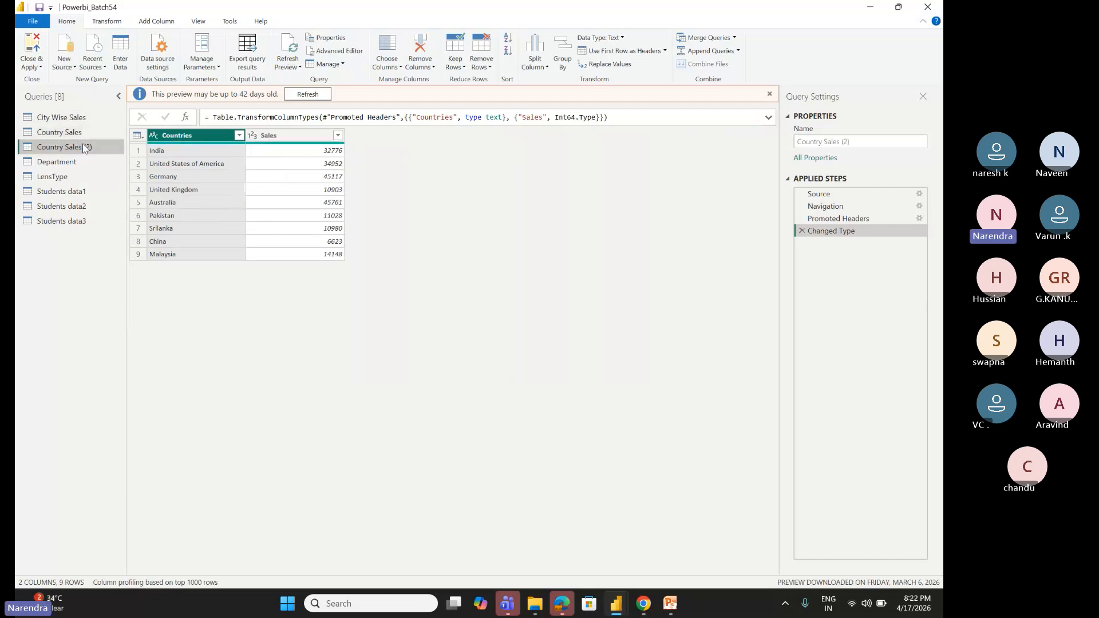
{"action": "left_click", "coordinate": [79, 136]}
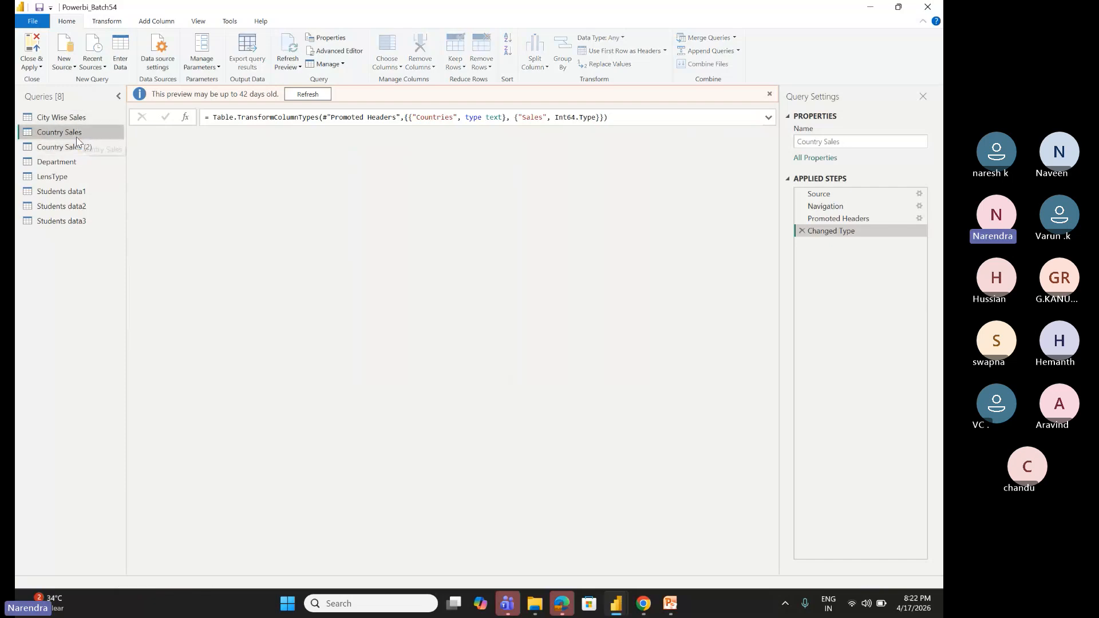
{"action": "left_click", "coordinate": [81, 147]}
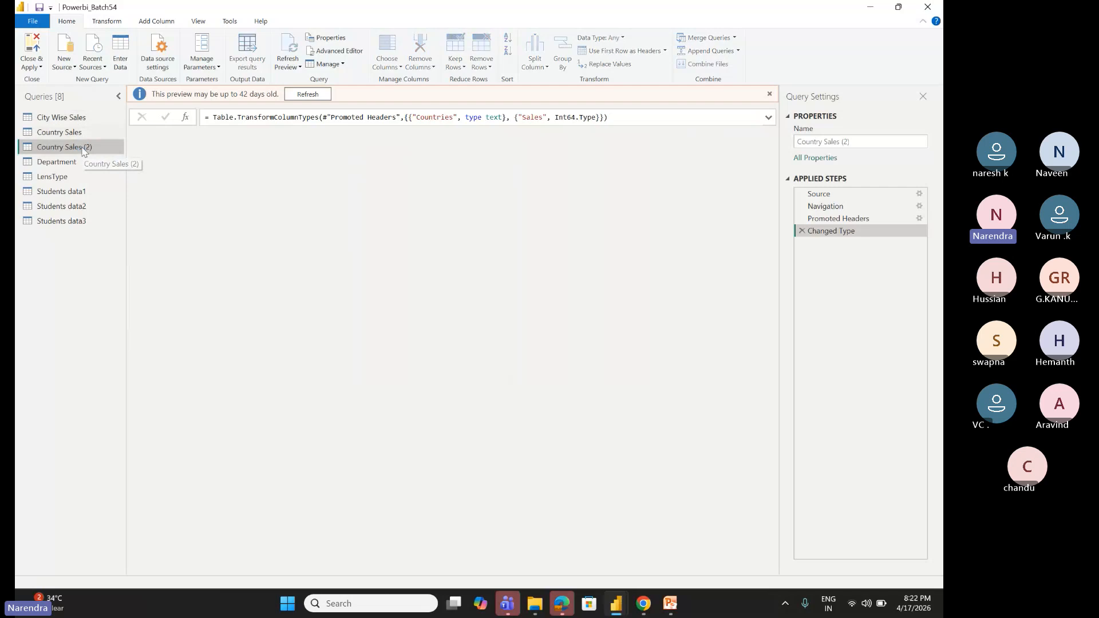
{"action": "left_click", "coordinate": [73, 136]}
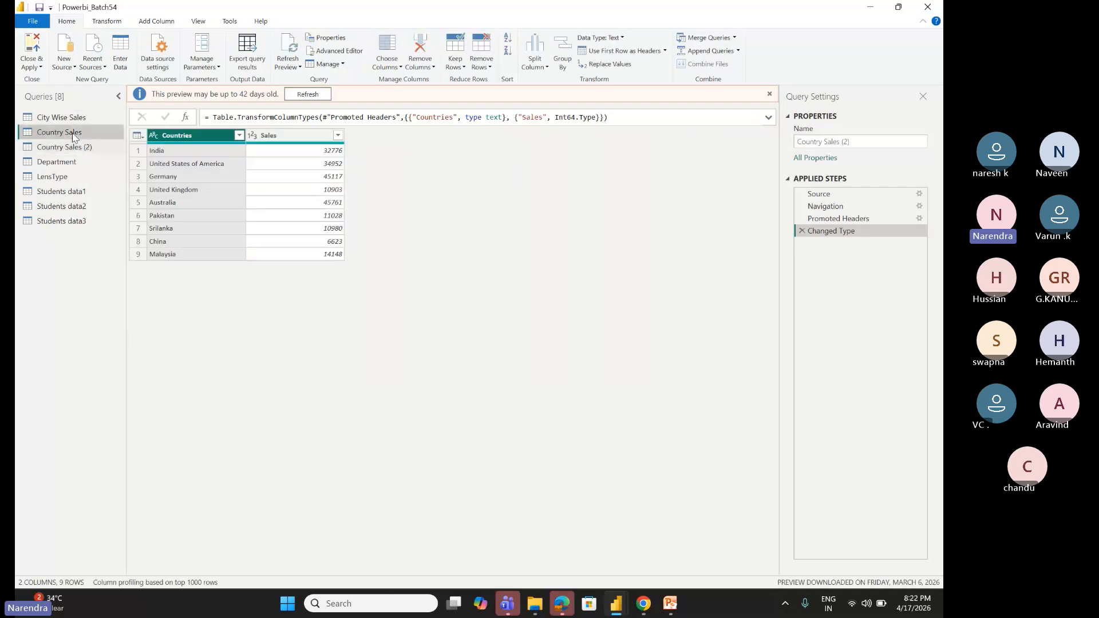
Step: Delete the Country Sales (2) query and confirm its removal
{"action": "left_click", "coordinate": [78, 148]}
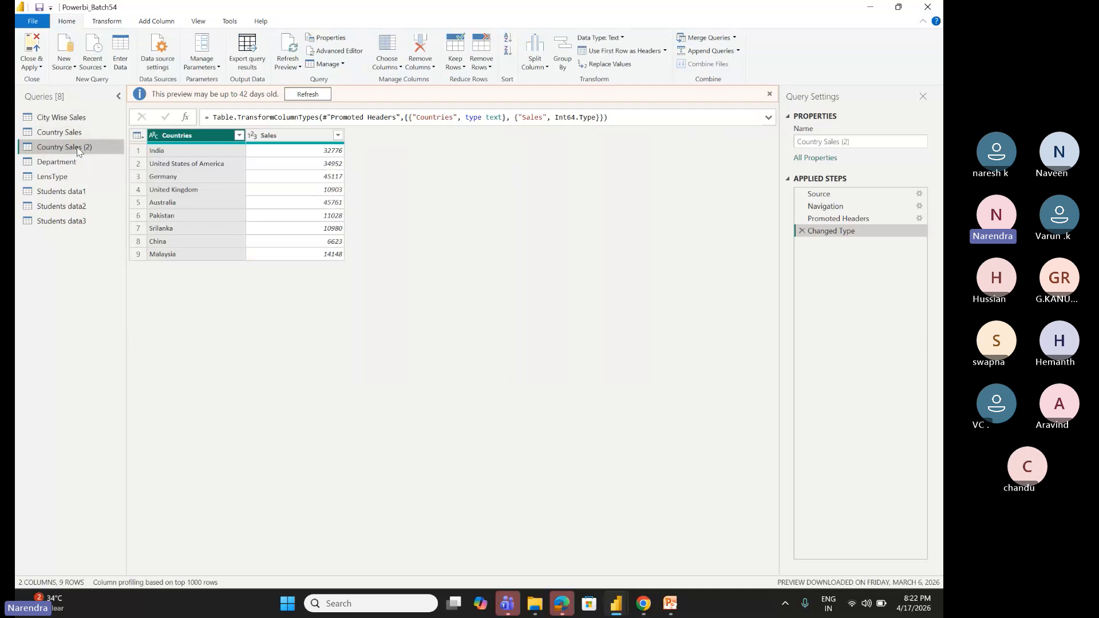
{"action": "right_click", "coordinate": [79, 151]}
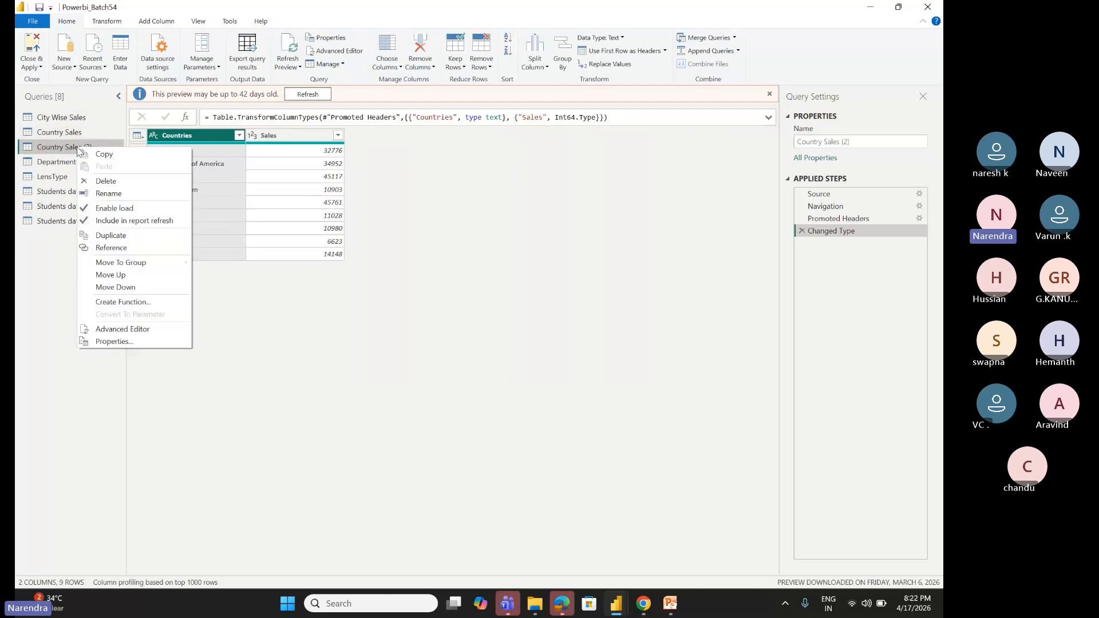
{"action": "left_click", "coordinate": [105, 182]}
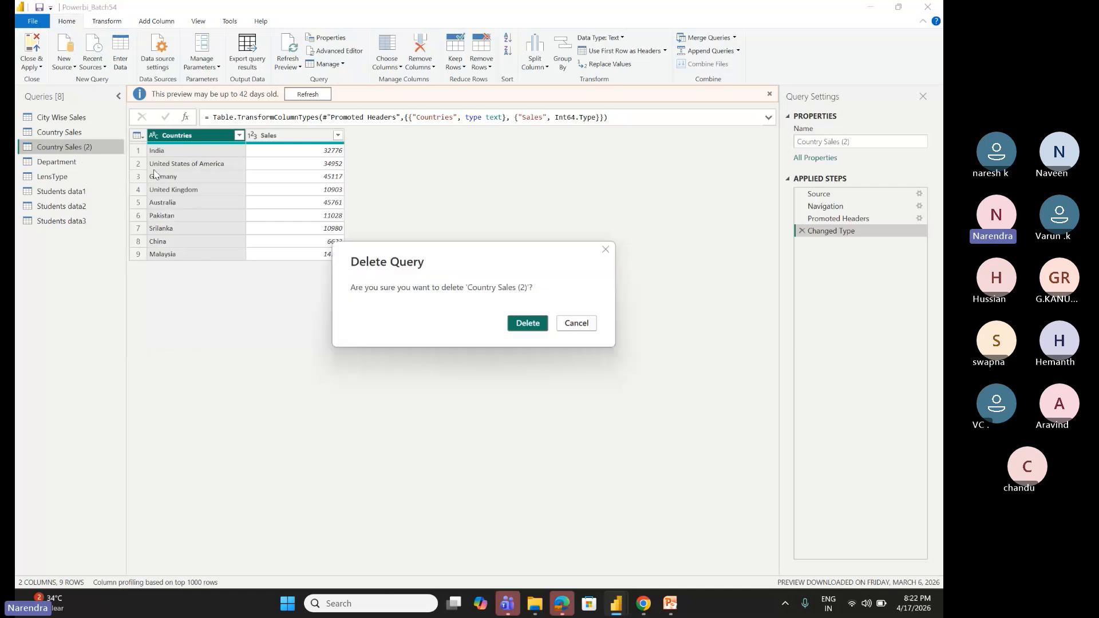
{"action": "left_click", "coordinate": [527, 322]}
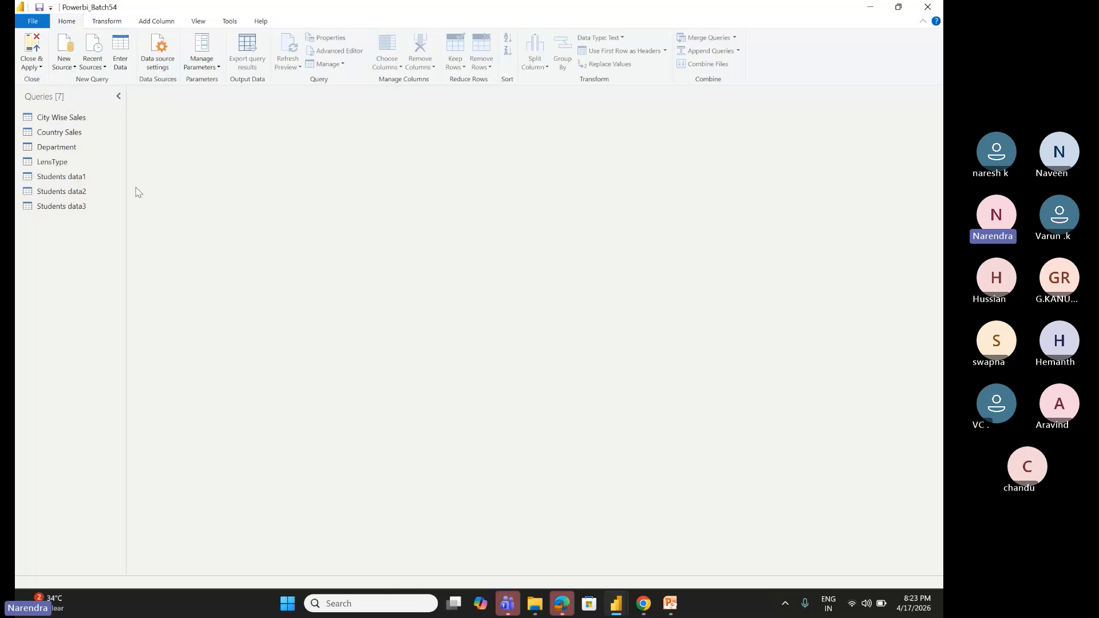
Step: View the City Wise Sales and Department queries, and import the Names sheet from the recent source SAMPLE_DATA.xlsx
{"action": "left_click", "coordinate": [78, 118]}
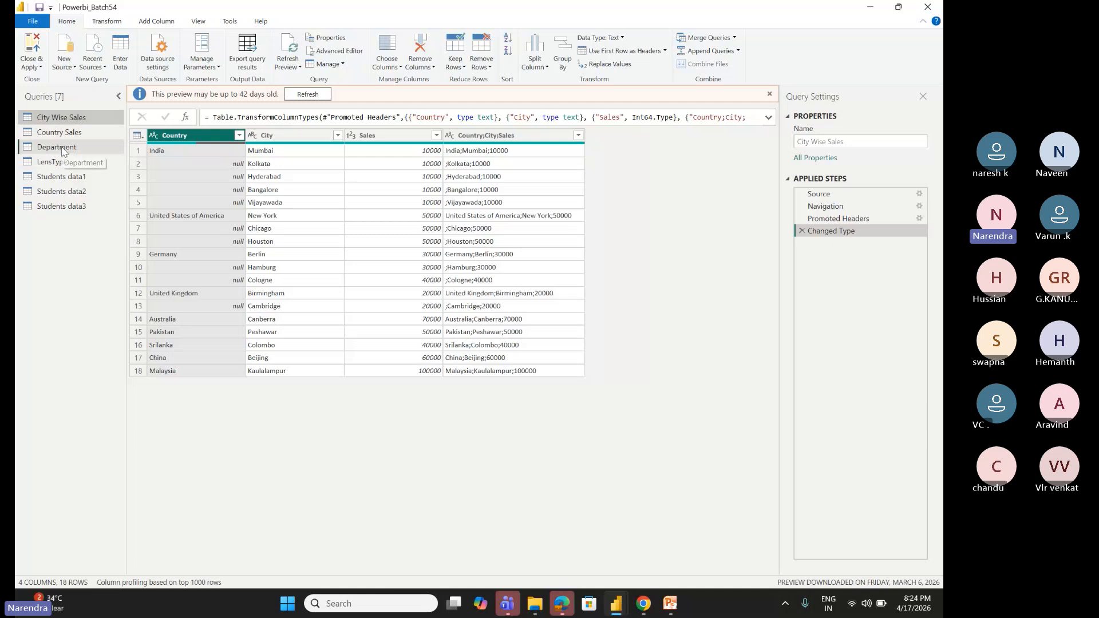
{"action": "left_click", "coordinate": [63, 149]}
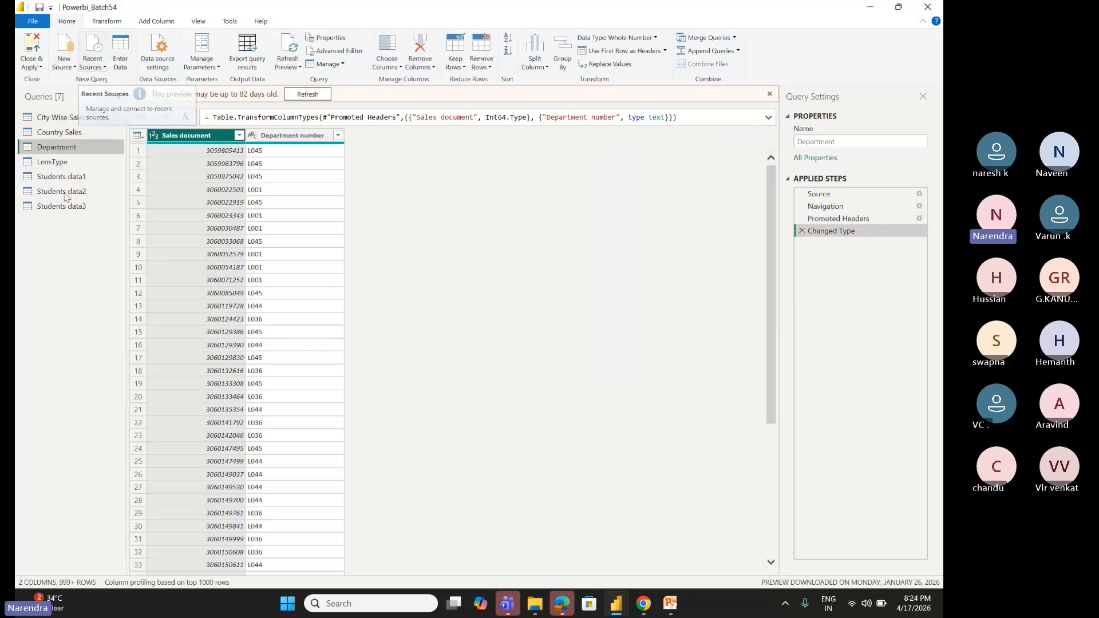
{"action": "left_click", "coordinate": [98, 65]}
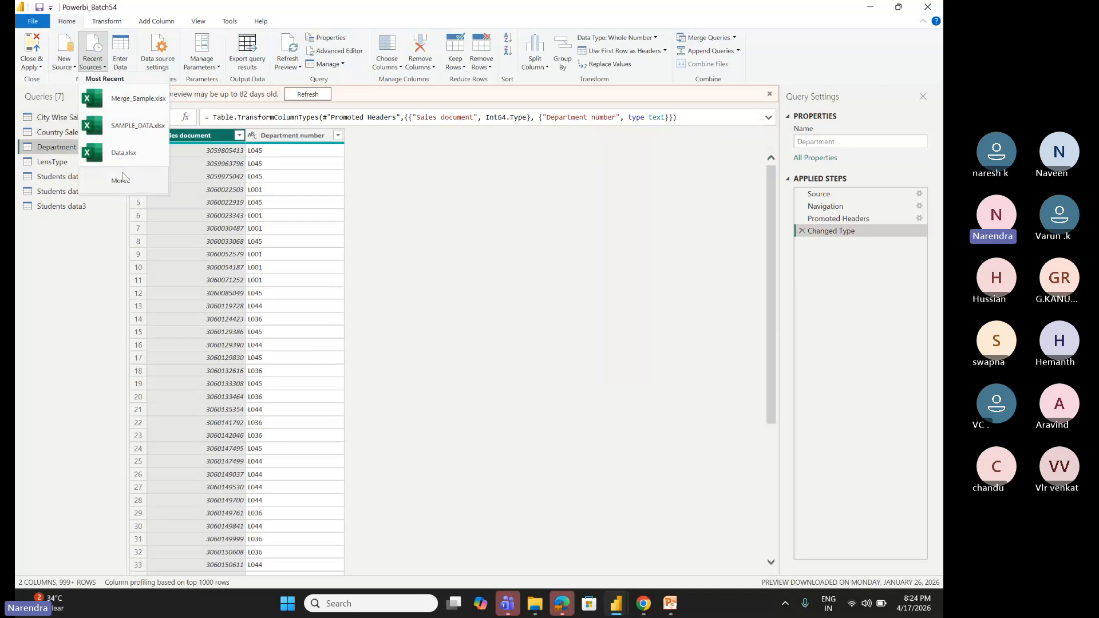
{"action": "left_click", "coordinate": [147, 131]}
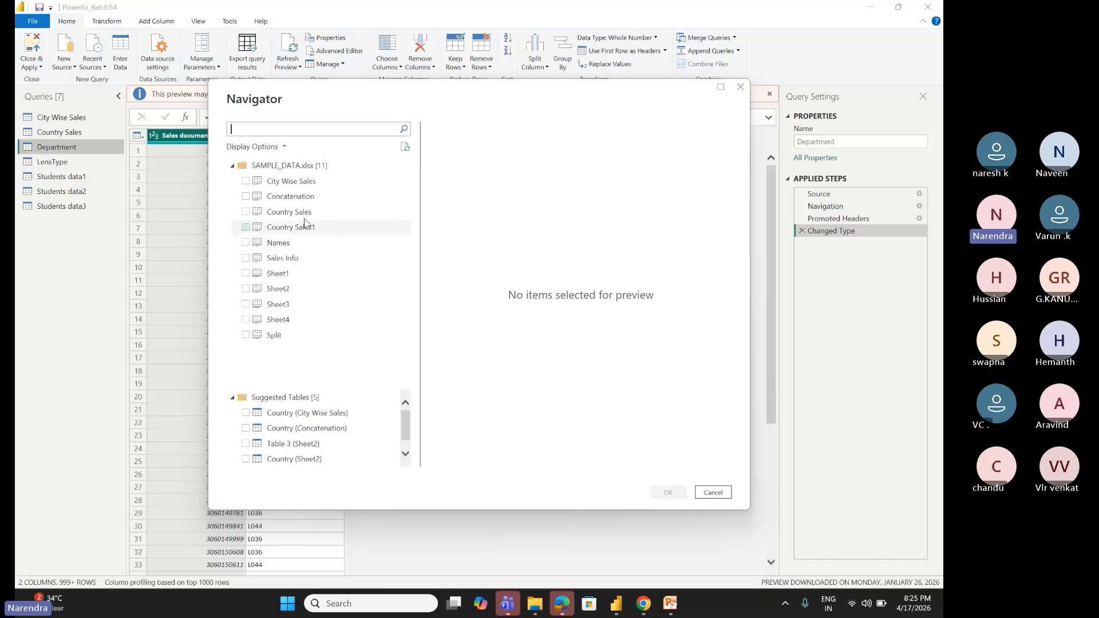
{"action": "left_click", "coordinate": [271, 245]}
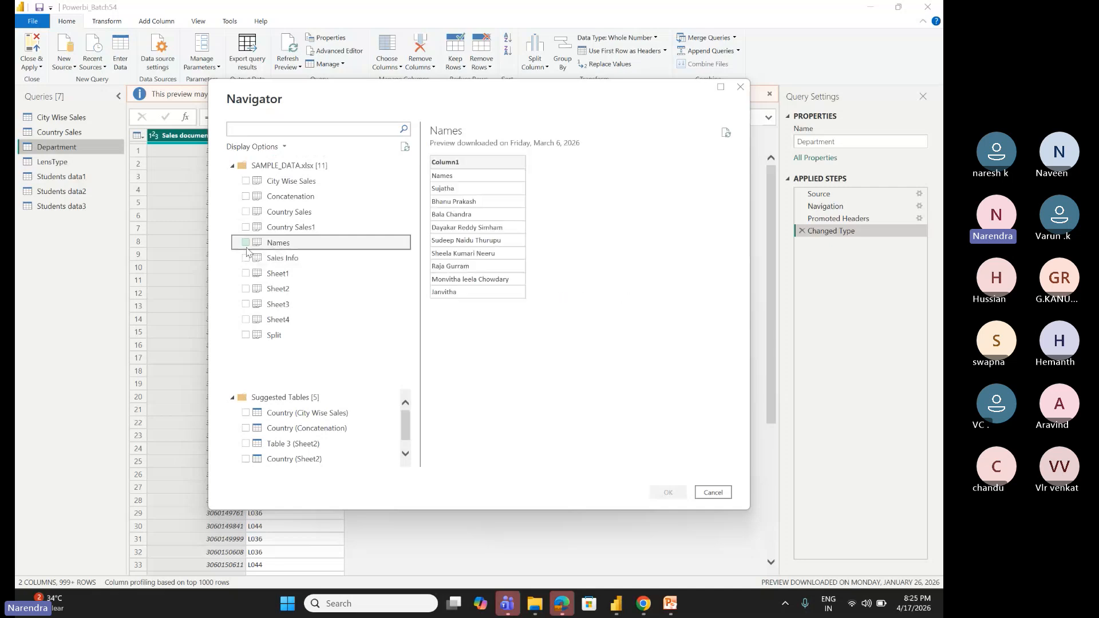
{"action": "left_click", "coordinate": [246, 243]}
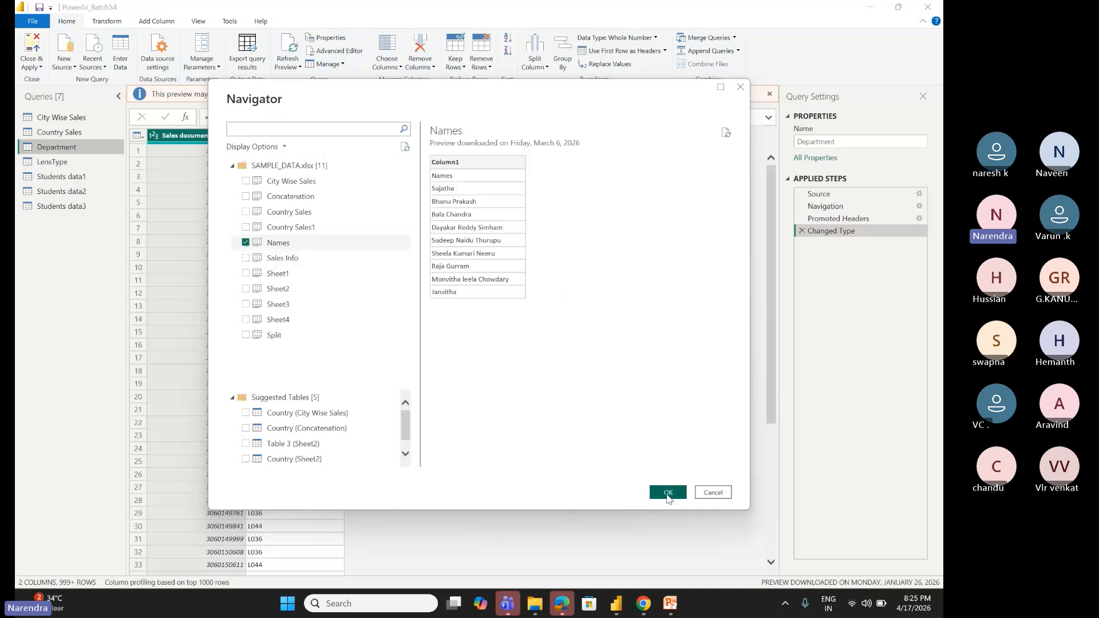
{"action": "left_click", "coordinate": [668, 497]}
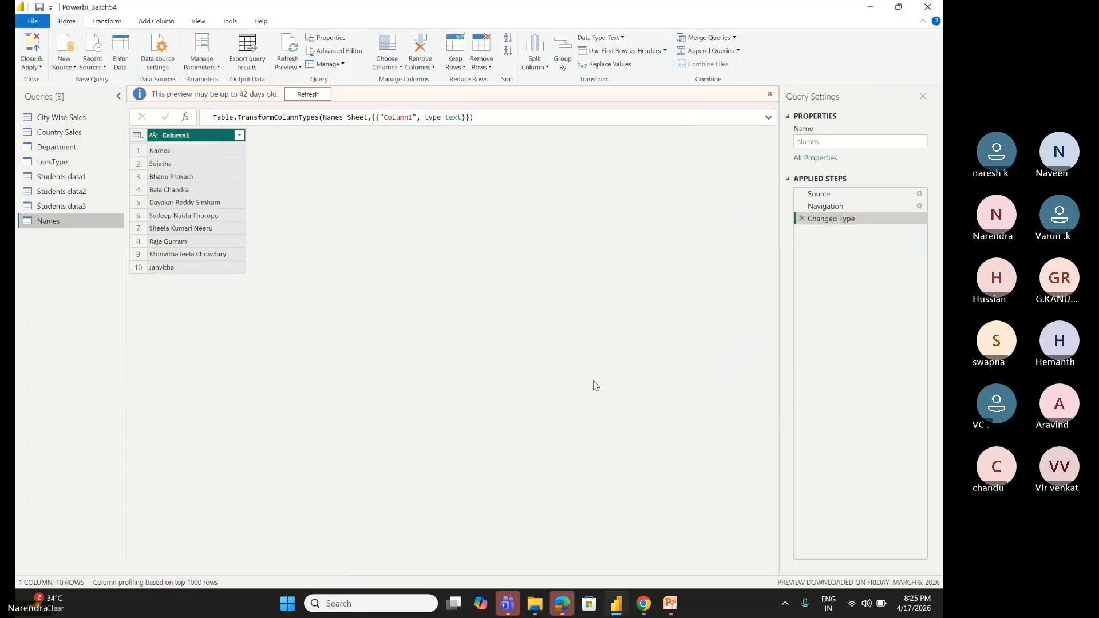
Step: Check the Teams meeting window briefly and return to Power Query to view the City Wise Sales query
{"action": "key", "text": "alt+Tab"}
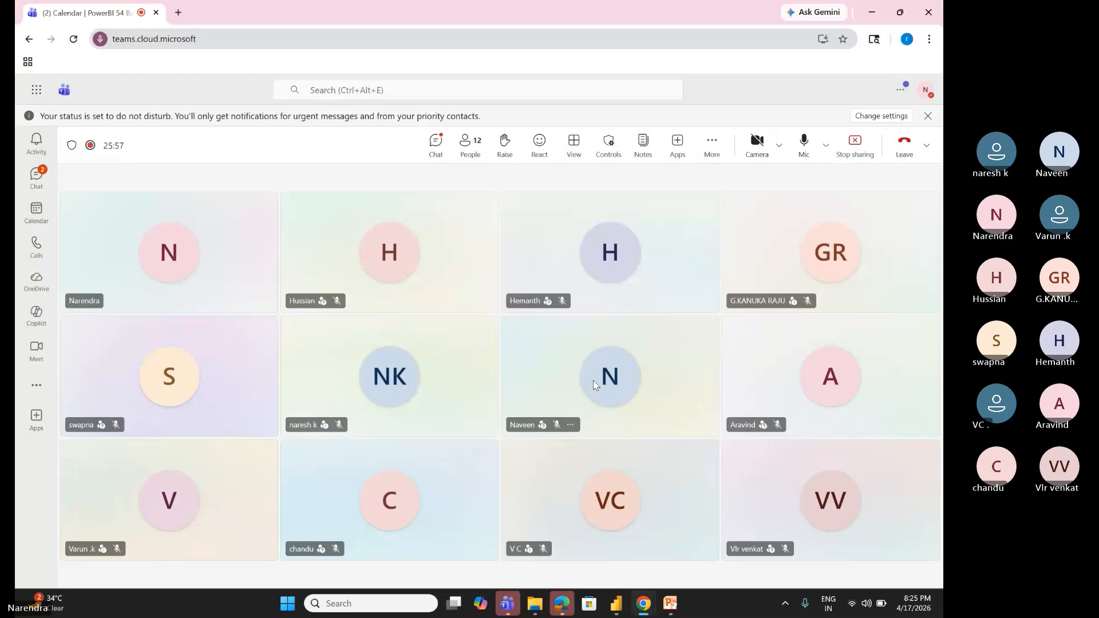
{"action": "key", "text": "alt+Tab"}
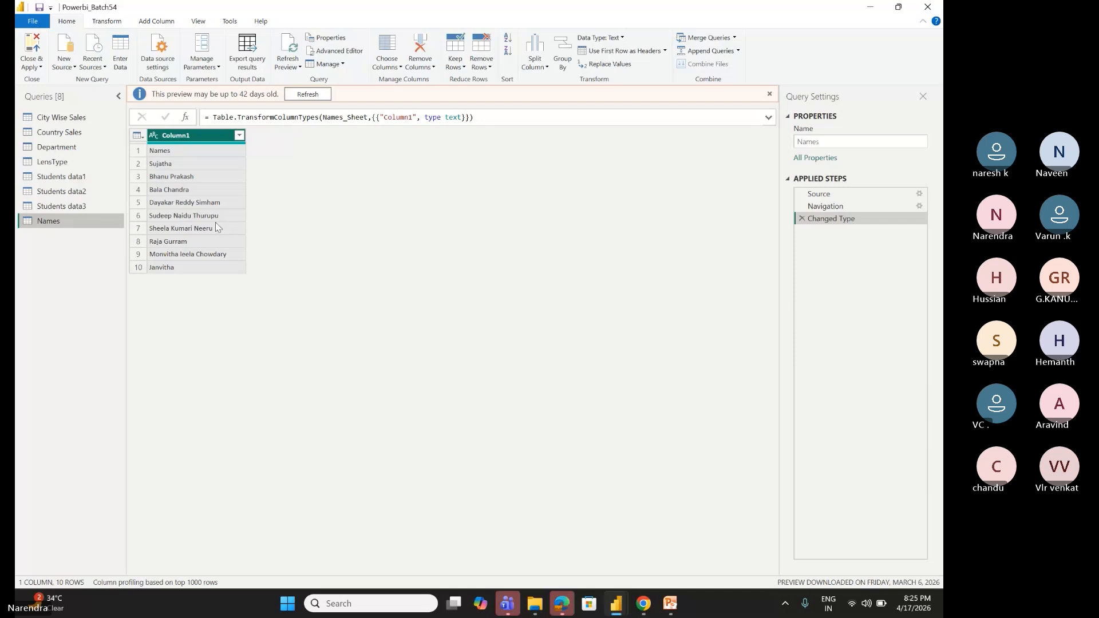
{"action": "left_click", "coordinate": [55, 118]}
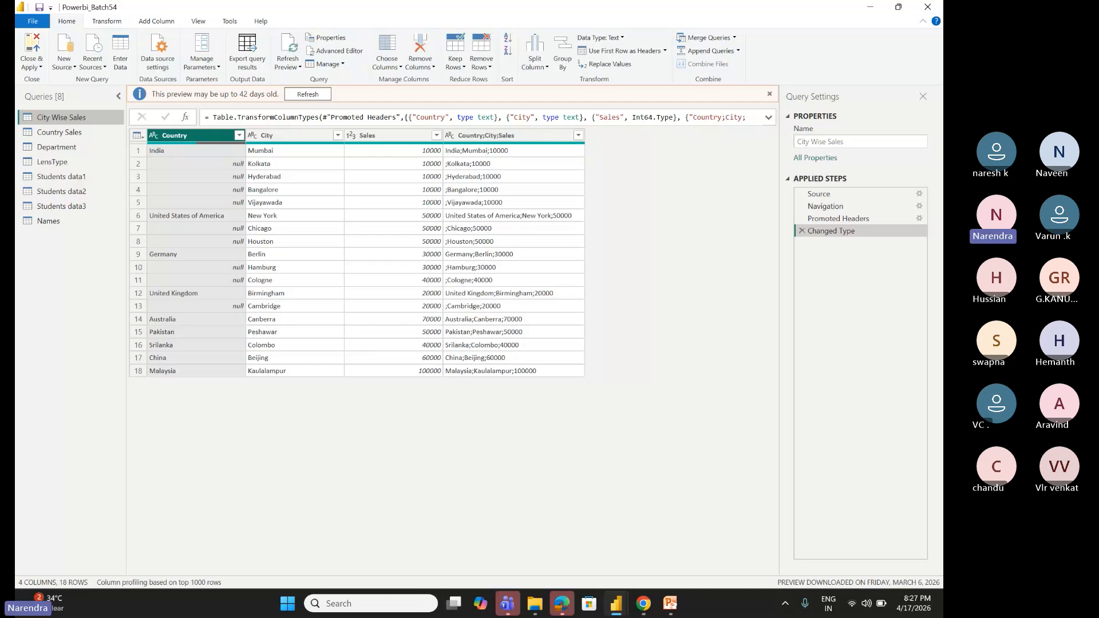
Step: Switch to Microsoft Edge, maximize its window and open google.com
{"action": "mouse_move", "coordinate": [646, 614]}
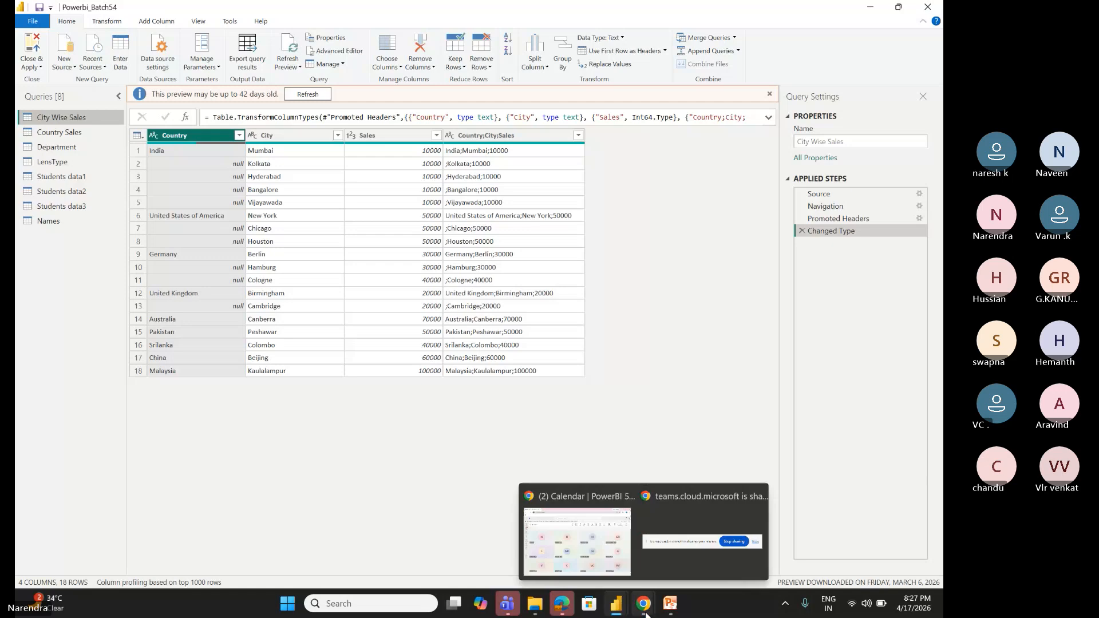
{"action": "left_click", "coordinate": [554, 611]}
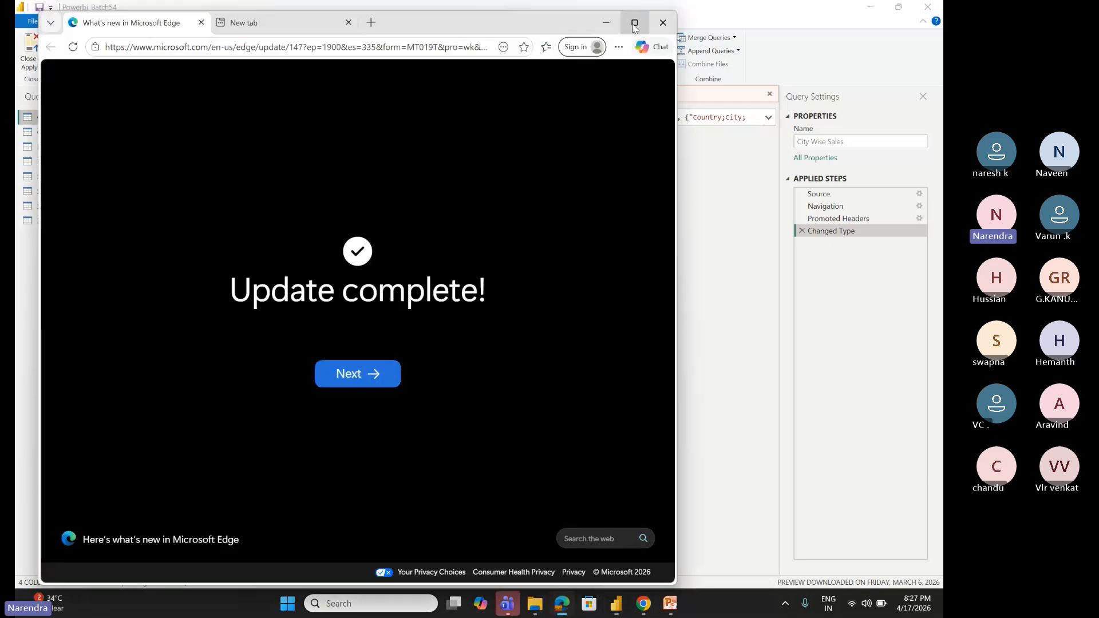
{"action": "left_click", "coordinate": [634, 27]}
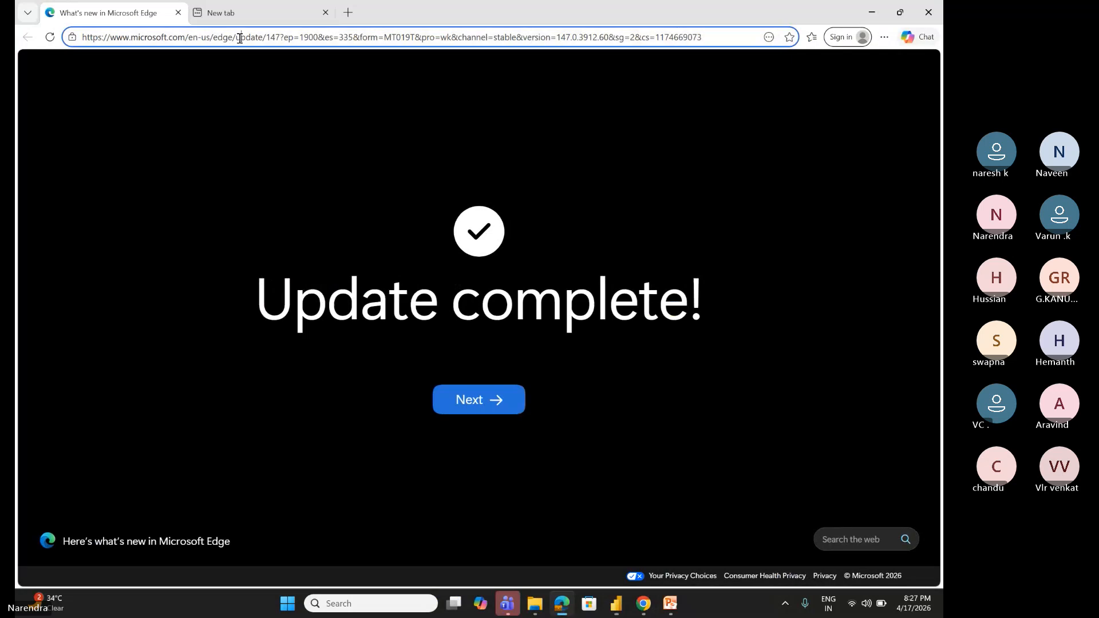
{"action": "left_click", "coordinate": [239, 38]}
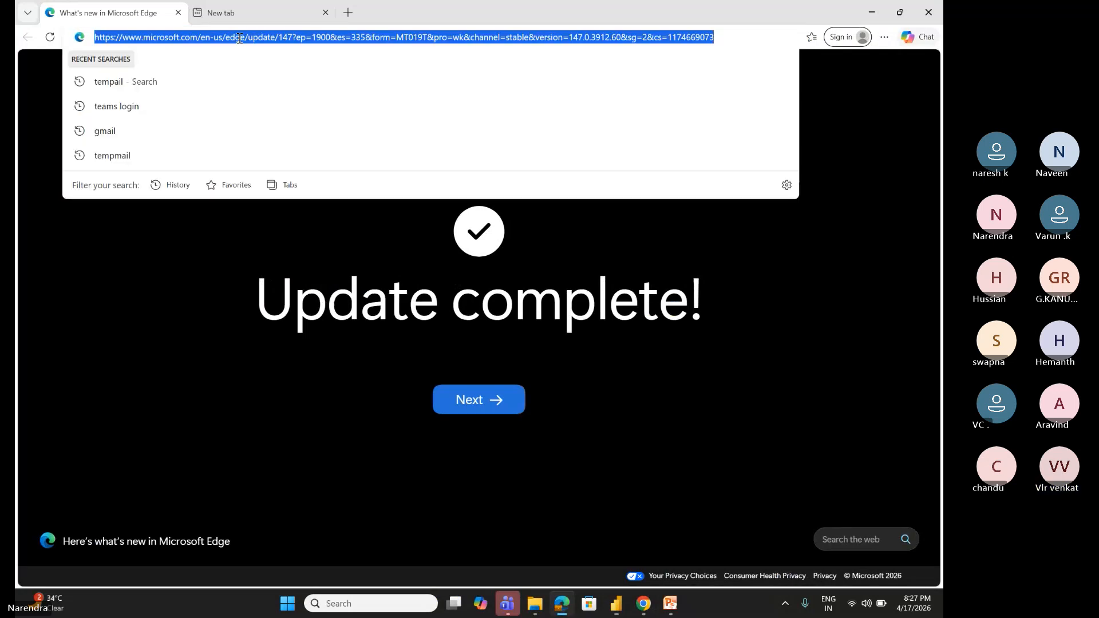
{"action": "type", "text": "google.com"}
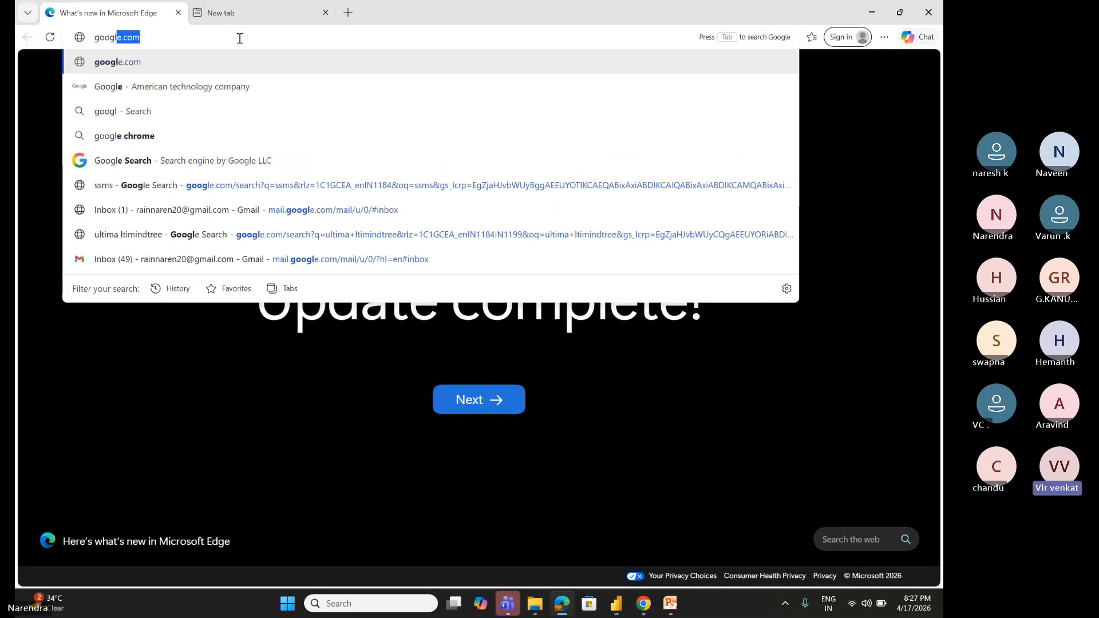
{"action": "key", "text": "Return"}
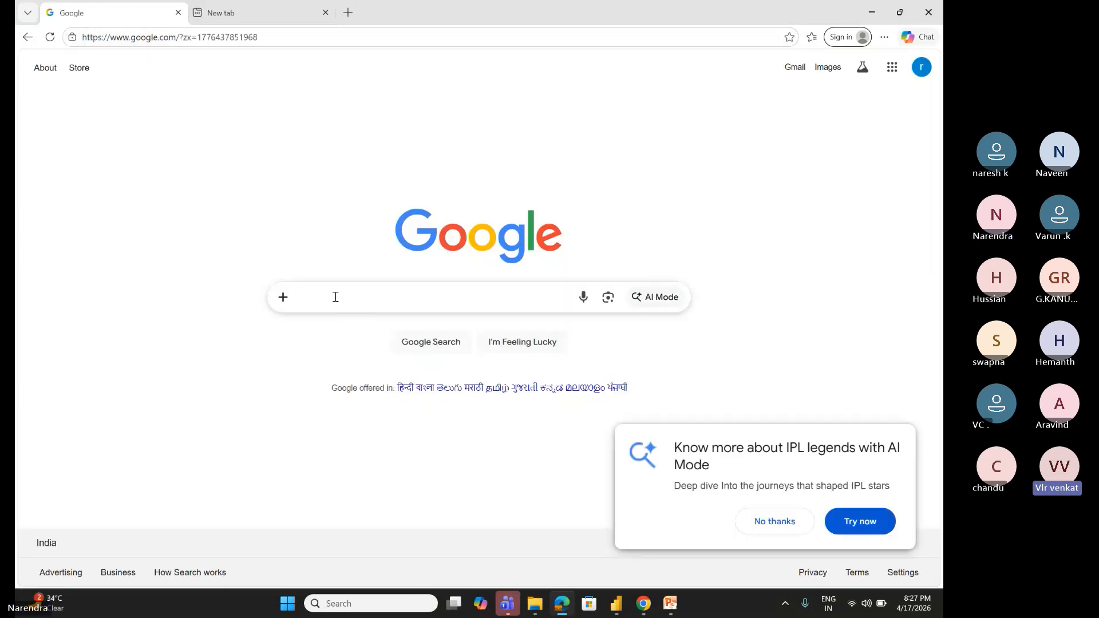
Step: Search Google for "us population"
{"action": "left_click", "coordinate": [335, 296]}
{"action": "type", "text": "us"}
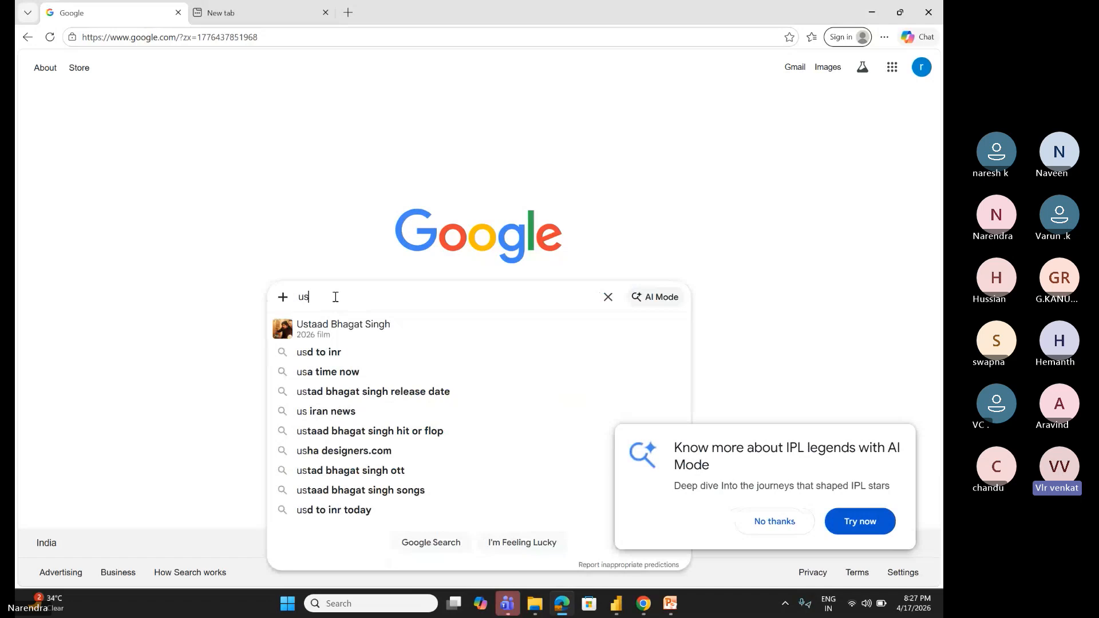
{"action": "type", "text": " popula"}
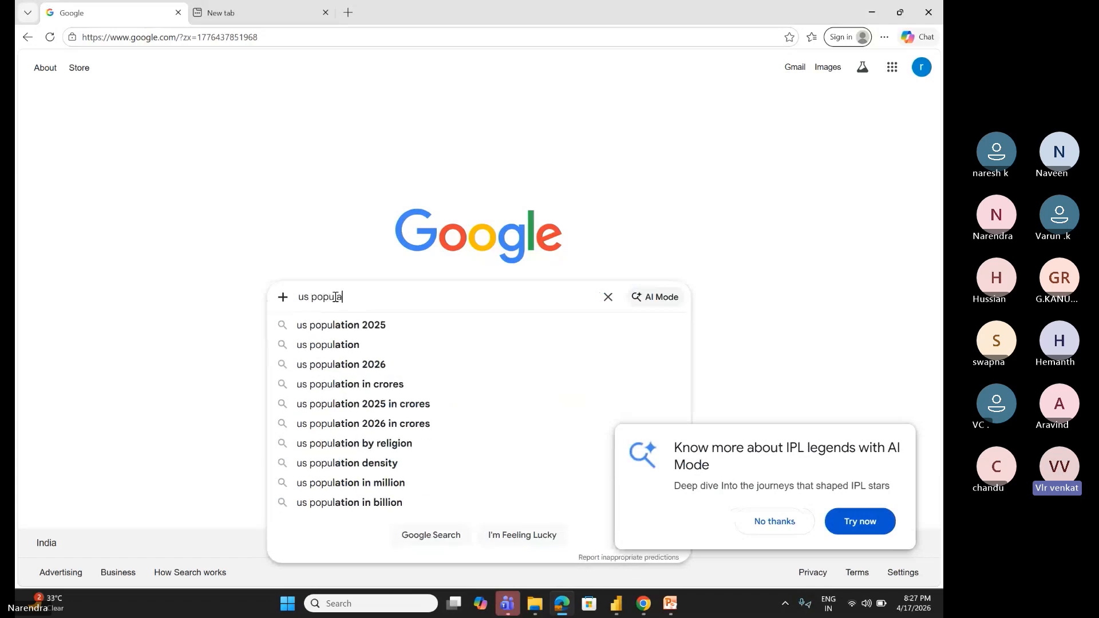
{"action": "type", "text": "tion"}
{"action": "key", "text": "Return"}
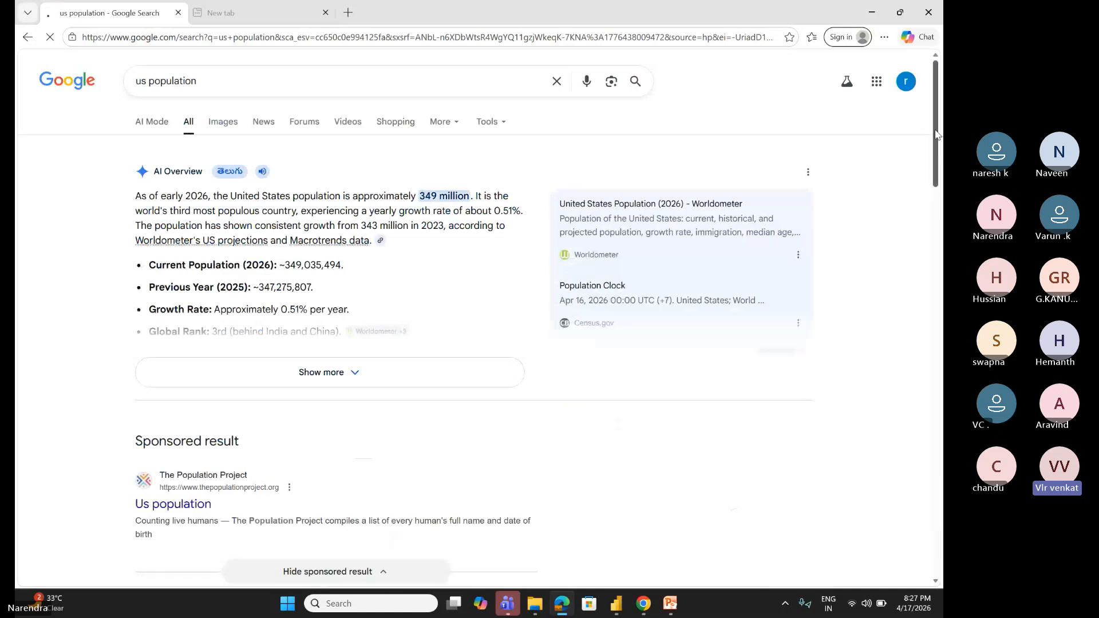
Step: Open Worldometer's United States Population (2026) result in a new tab and go to its historical population table
{"action": "scroll", "coordinate": [937, 144], "scroll_direction": "down", "scroll_amount": 1}
{"action": "scroll", "coordinate": [937, 145], "scroll_direction": "down", "scroll_amount": 3}
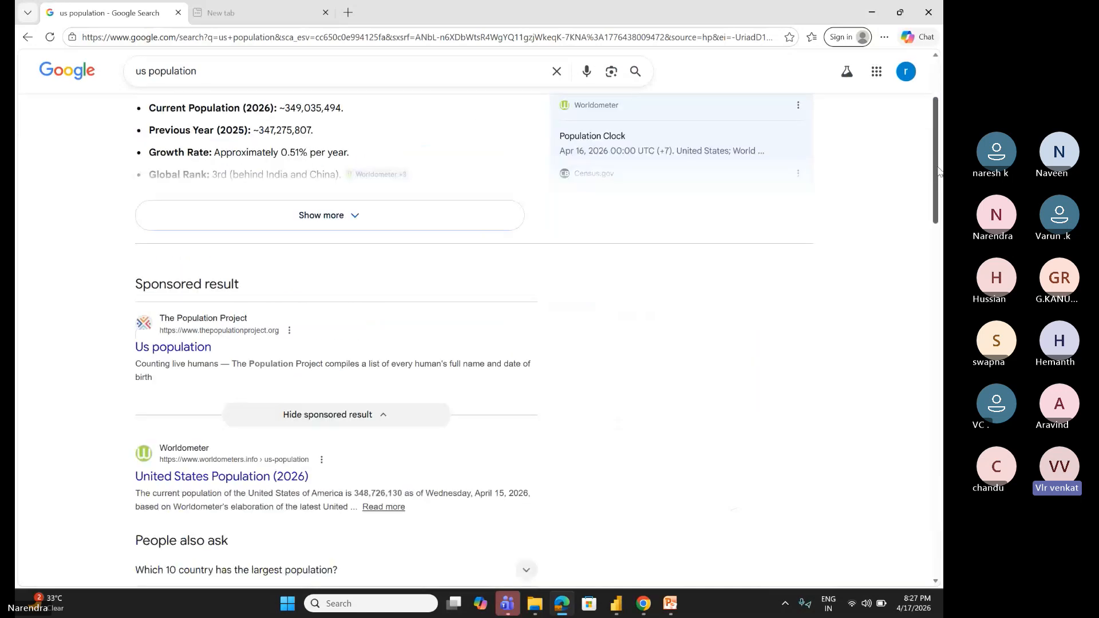
{"action": "scroll", "coordinate": [939, 167], "scroll_direction": "up", "scroll_amount": 4}
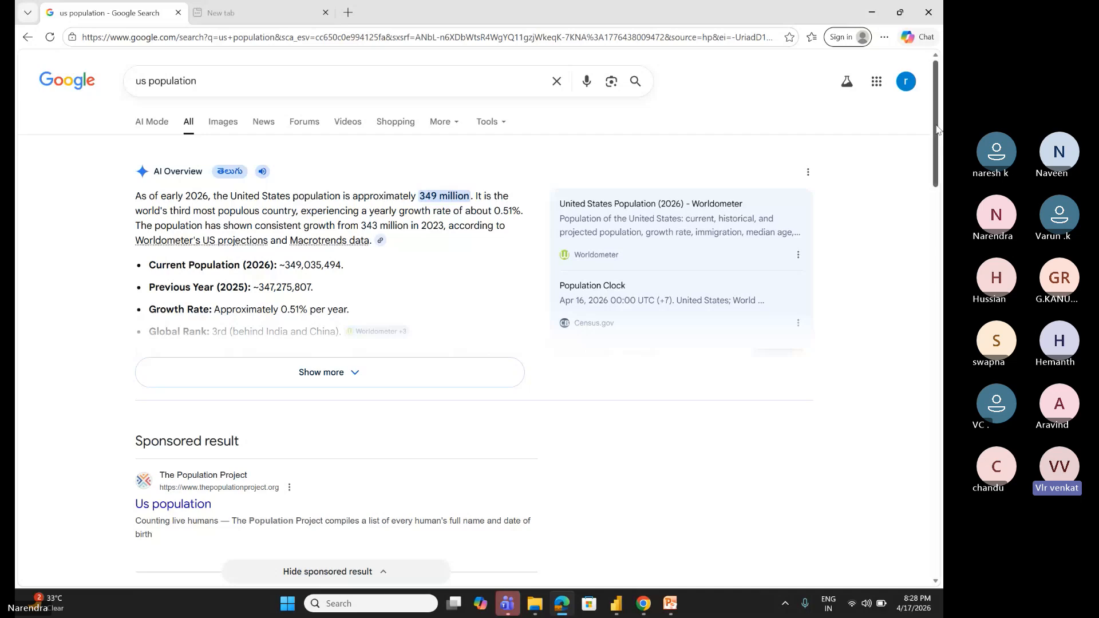
{"action": "mouse_move", "coordinate": [937, 128]}
{"action": "left_mouse_down"}
{"action": "mouse_move", "coordinate": [936, 176]}
{"action": "mouse_move", "coordinate": [941, 124]}
{"action": "left_mouse_up"}
{"action": "scroll", "coordinate": [699, 327], "scroll_direction": "down", "scroll_amount": 3}
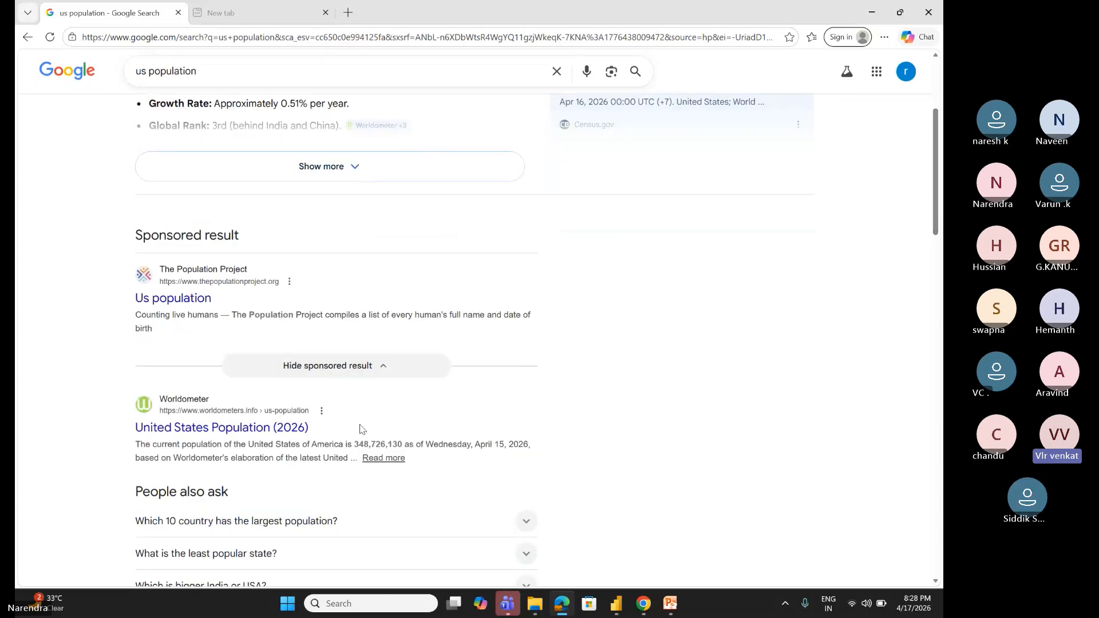
{"action": "middle_click", "coordinate": [275, 427]}
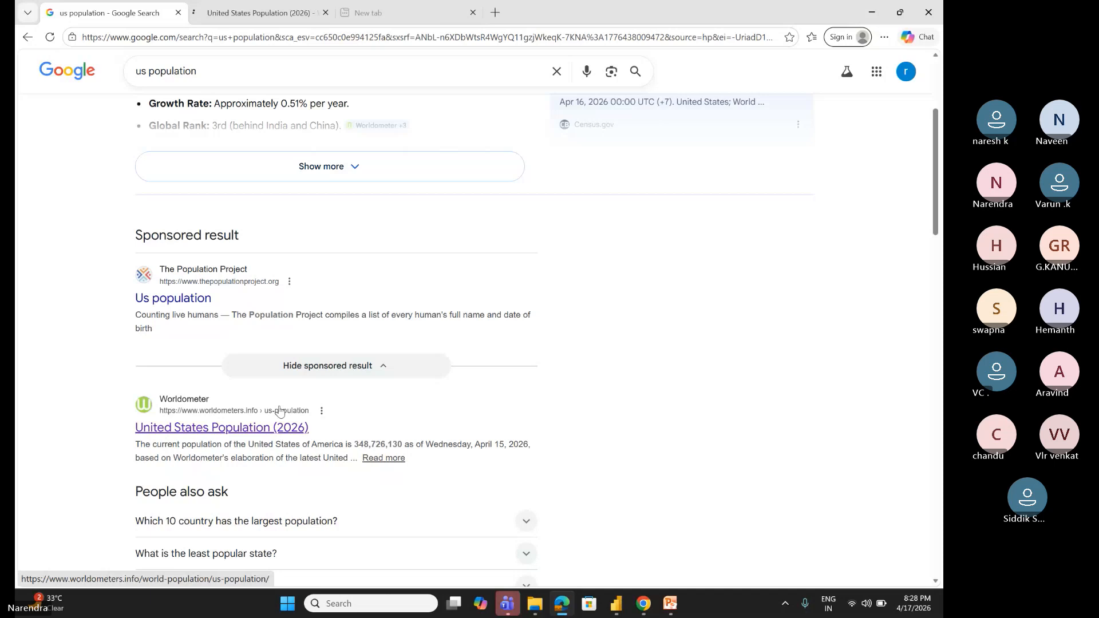
{"action": "left_click", "coordinate": [260, 15]}
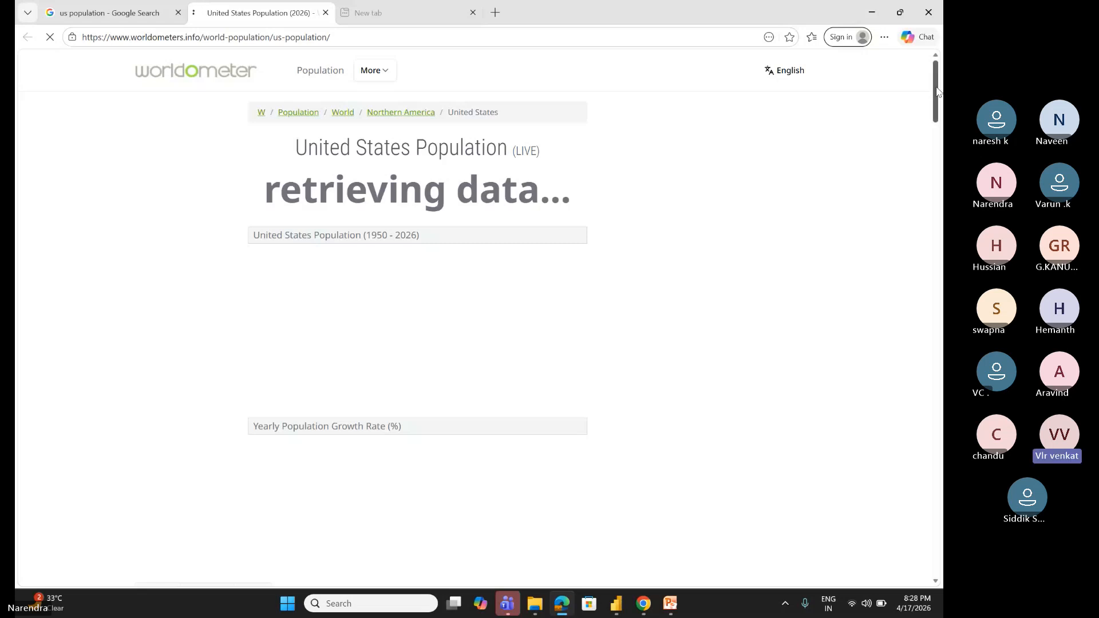
{"action": "left_click_drag", "start_coordinate": [937, 92], "coordinate": [940, 172]}
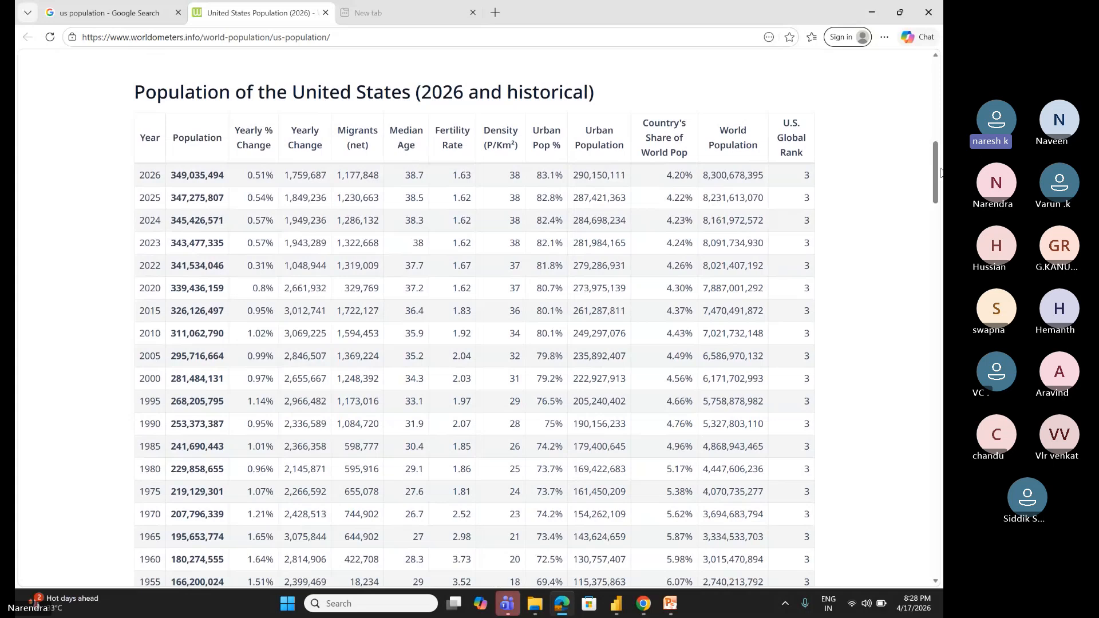
{"action": "key", "text": "alt+Tab"}
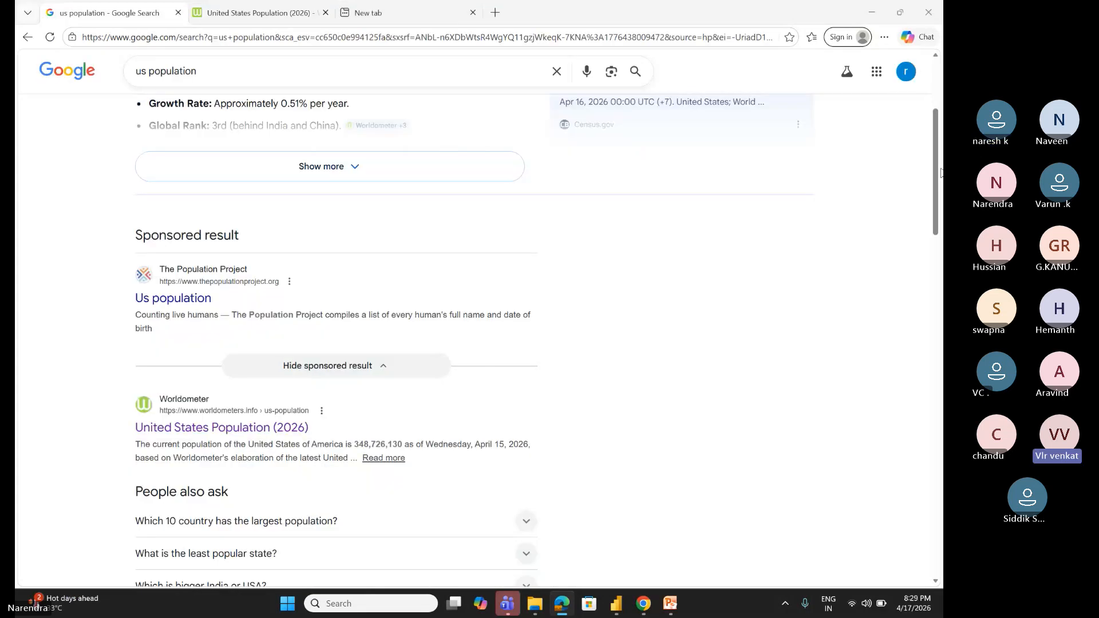
{"action": "key", "text": "alt+Tab"}
{"action": "key", "text": "alt+Tab"}
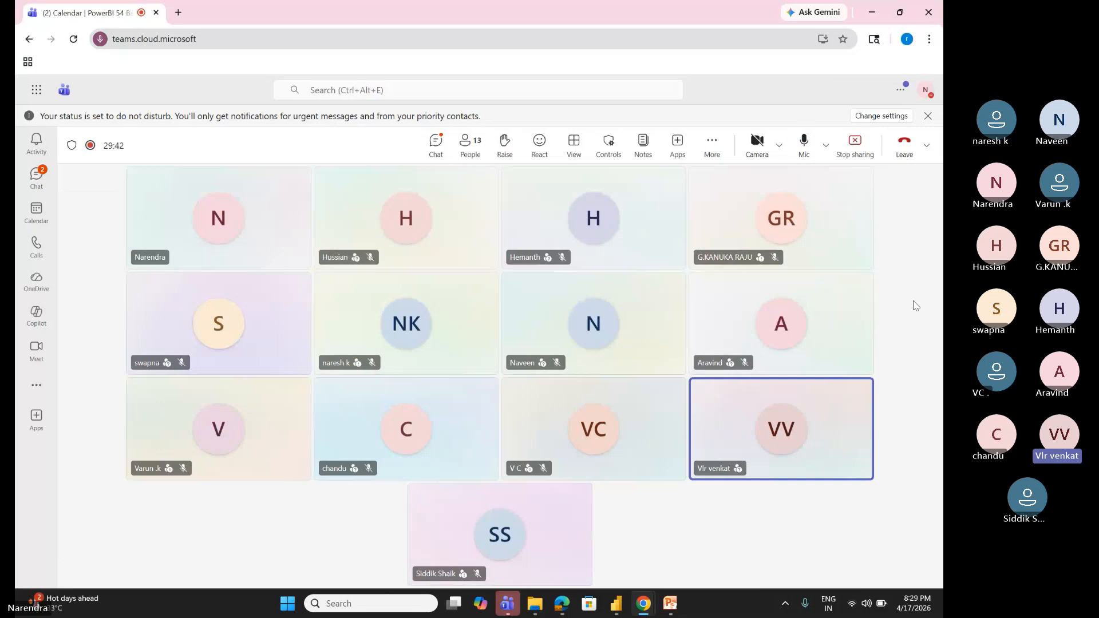
{"action": "key", "text": "alt+Tab"}
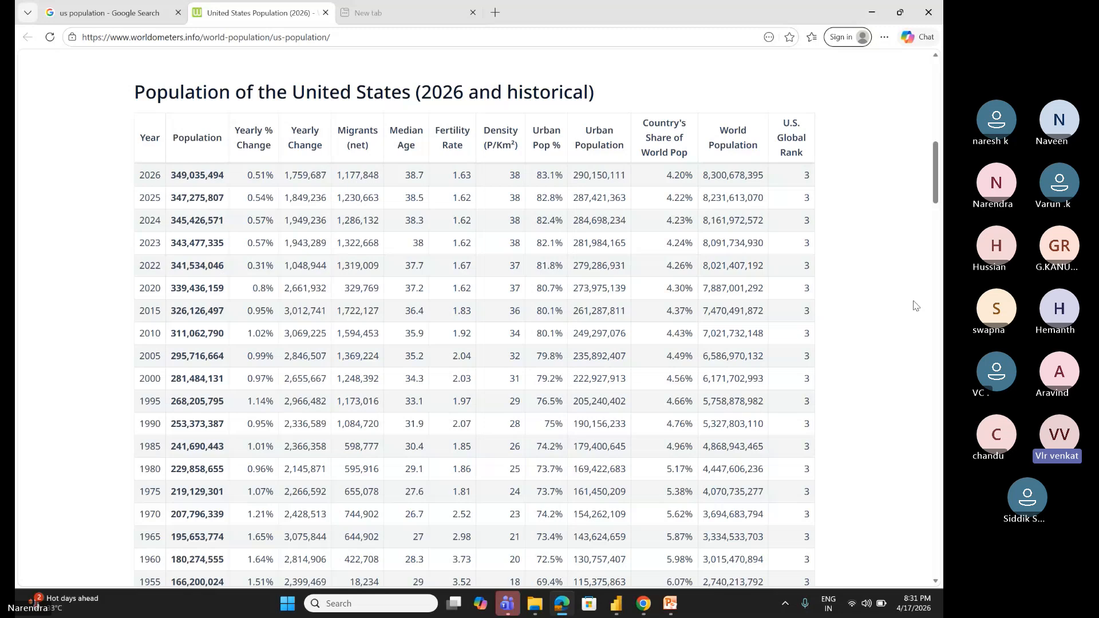
{"action": "key", "text": "alt+Tab"}
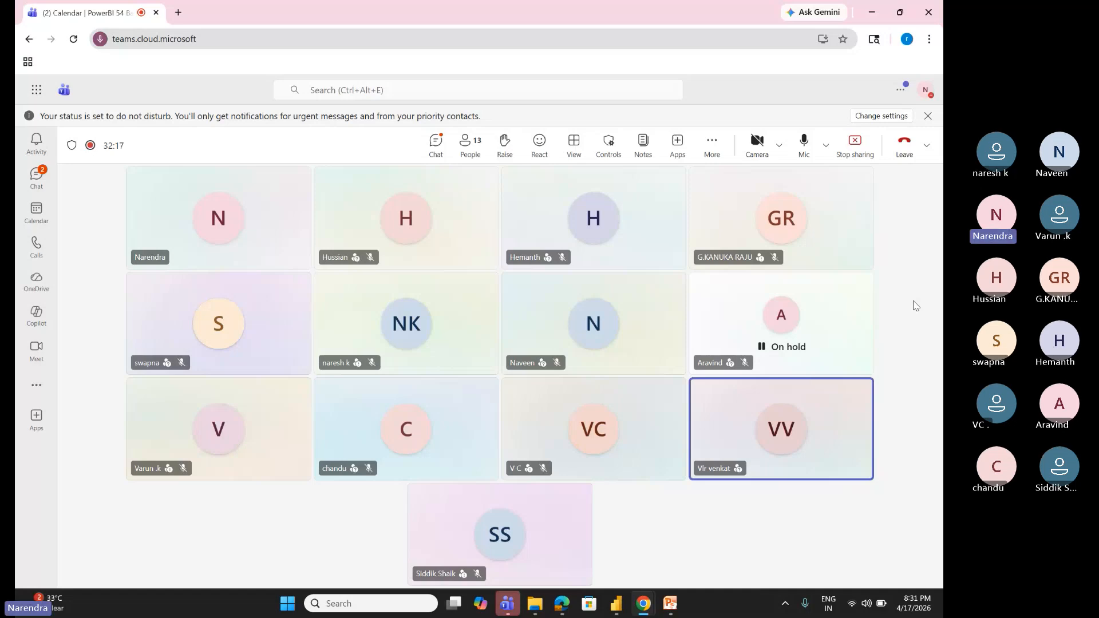
{"action": "key", "text": "alt+Tab"}
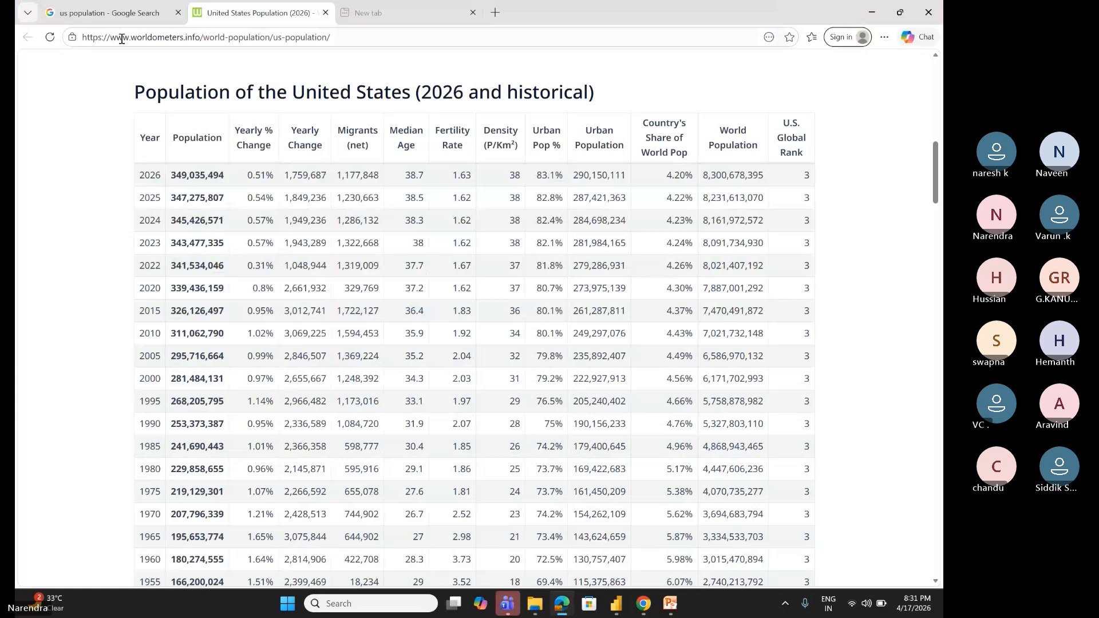
Step: Review the Google results for US population and the column headings of Worldometer's historical population table
{"action": "left_click", "coordinate": [111, 11]}
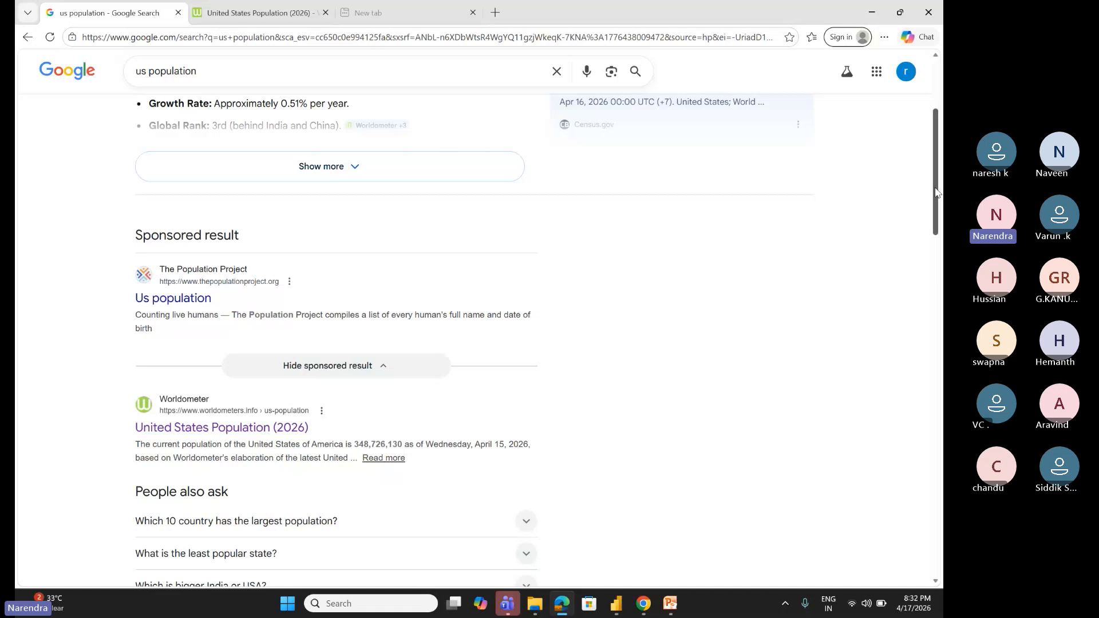
{"action": "left_click_drag", "start_coordinate": [938, 189], "coordinate": [940, 123]}
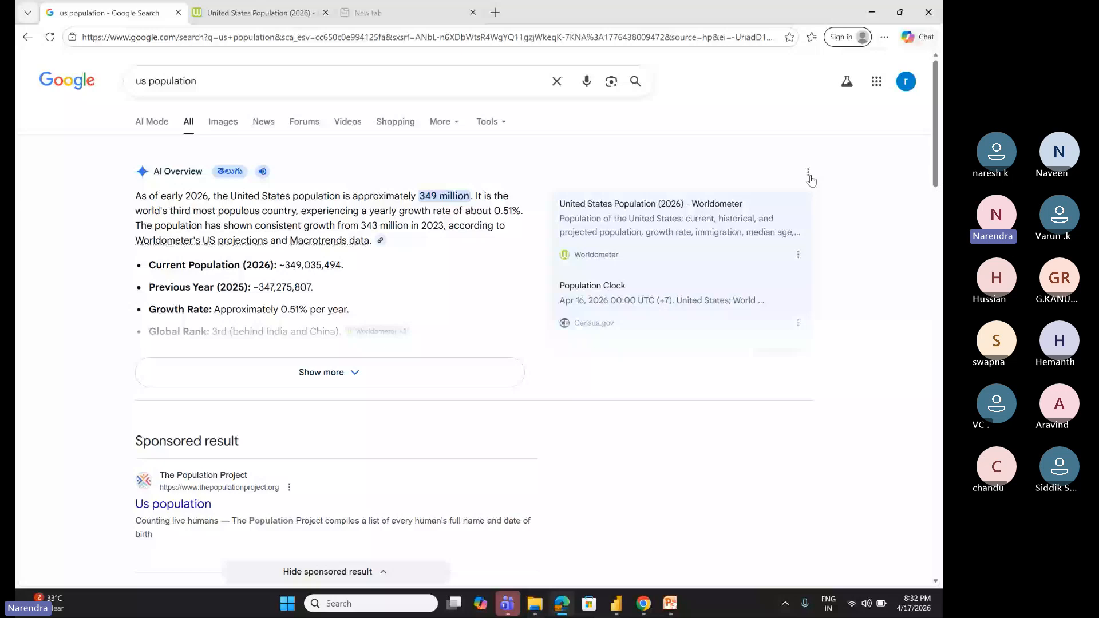
{"action": "key", "text": "ctrl+Tab"}
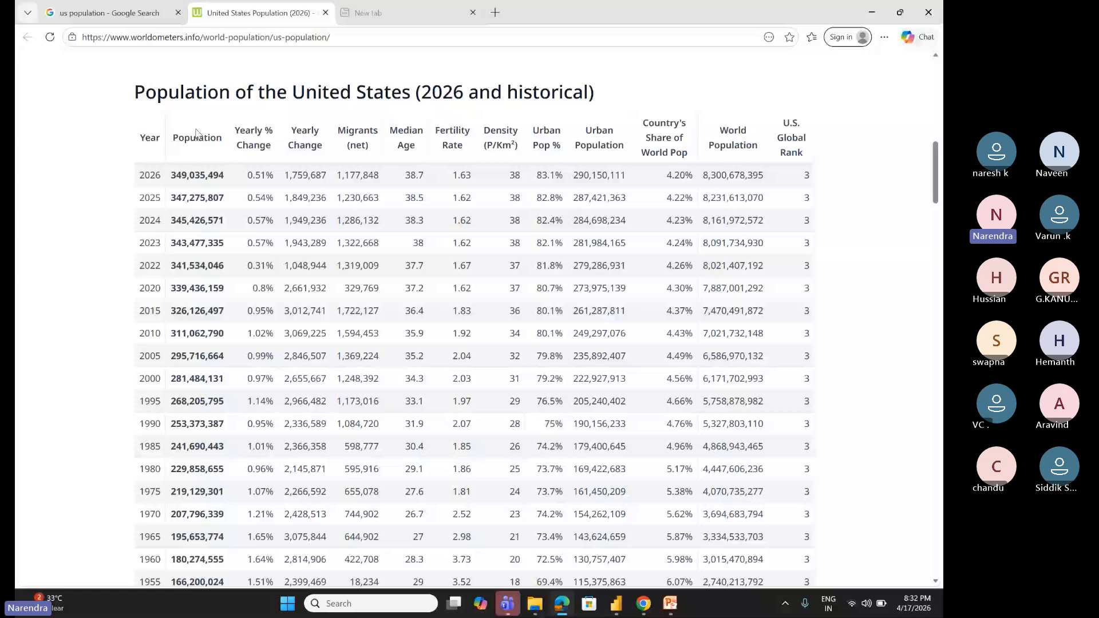
{"action": "left_click_drag", "start_coordinate": [196, 133], "coordinate": [371, 160]}
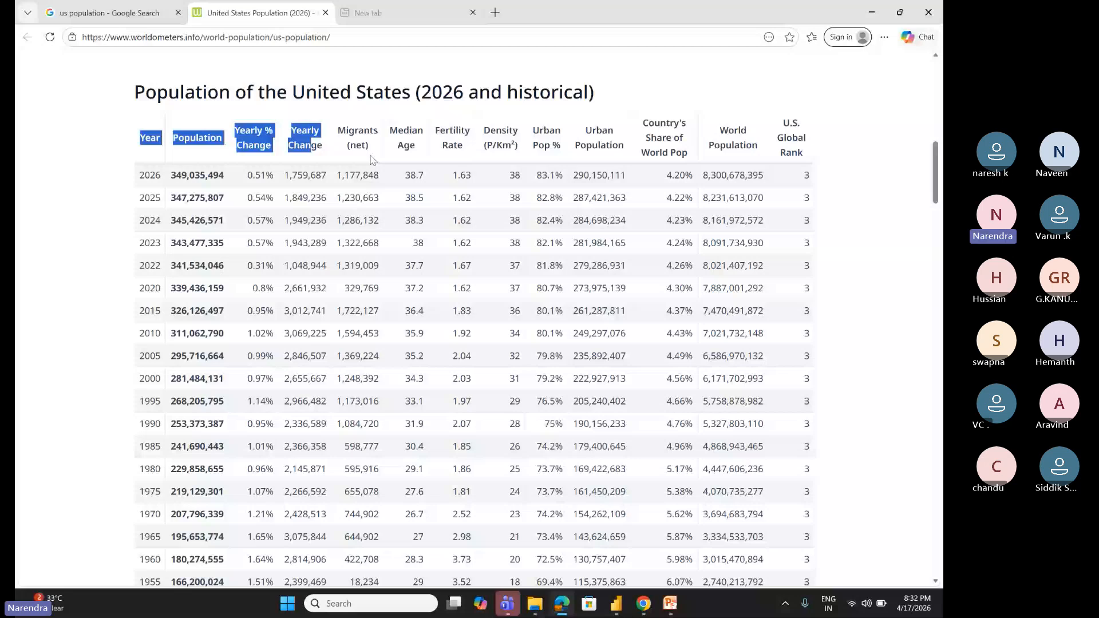
Step: Copy the Worldometer US population page's URL and connect to it as a new Web source in Power Query
{"action": "left_click", "coordinate": [349, 38]}
{"action": "key", "text": "ctrl+c"}
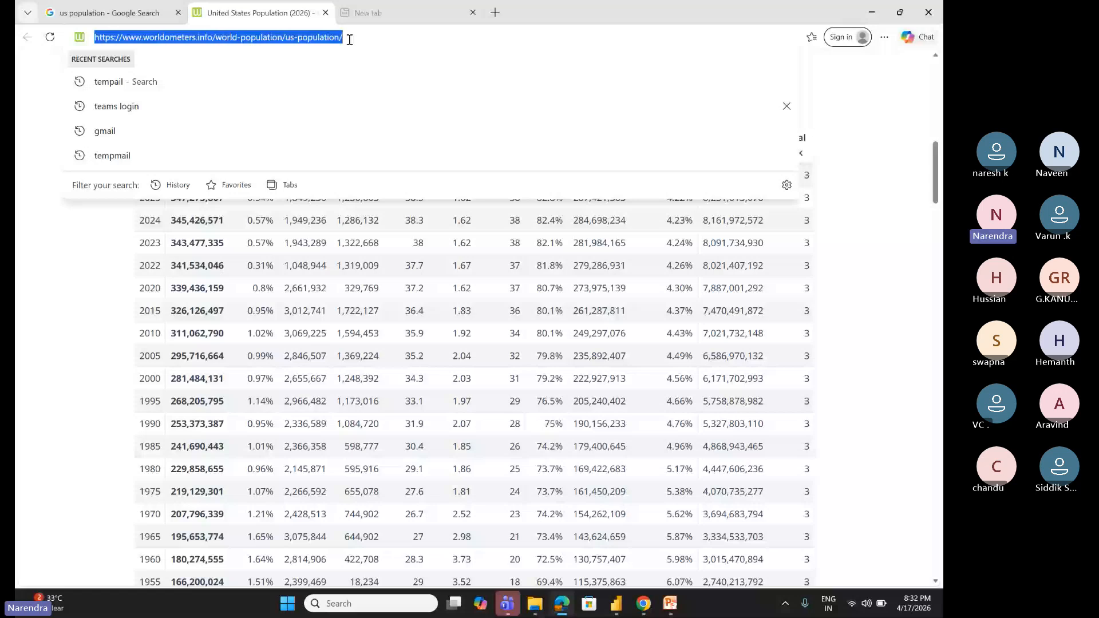
{"action": "key", "text": "alt+Tab"}
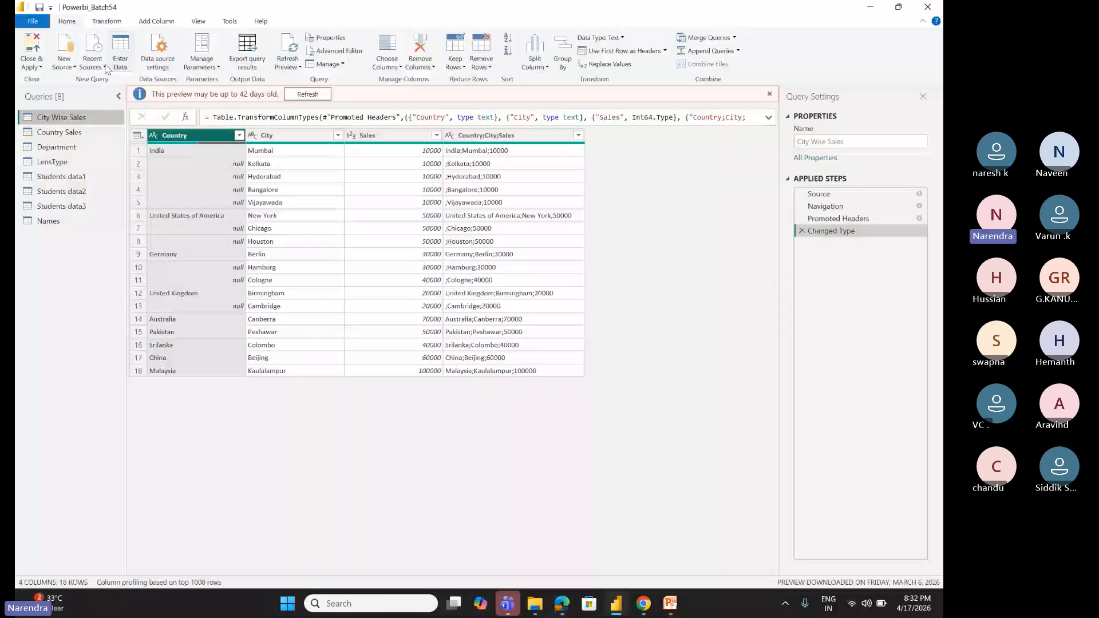
{"action": "left_click", "coordinate": [64, 61]}
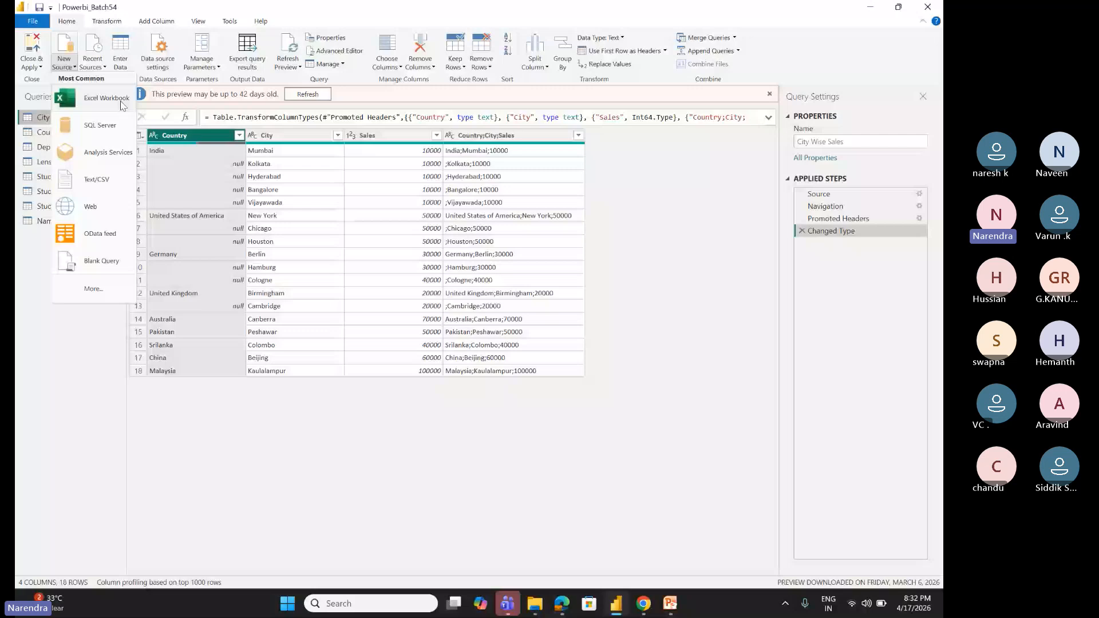
{"action": "left_click", "coordinate": [109, 217]}
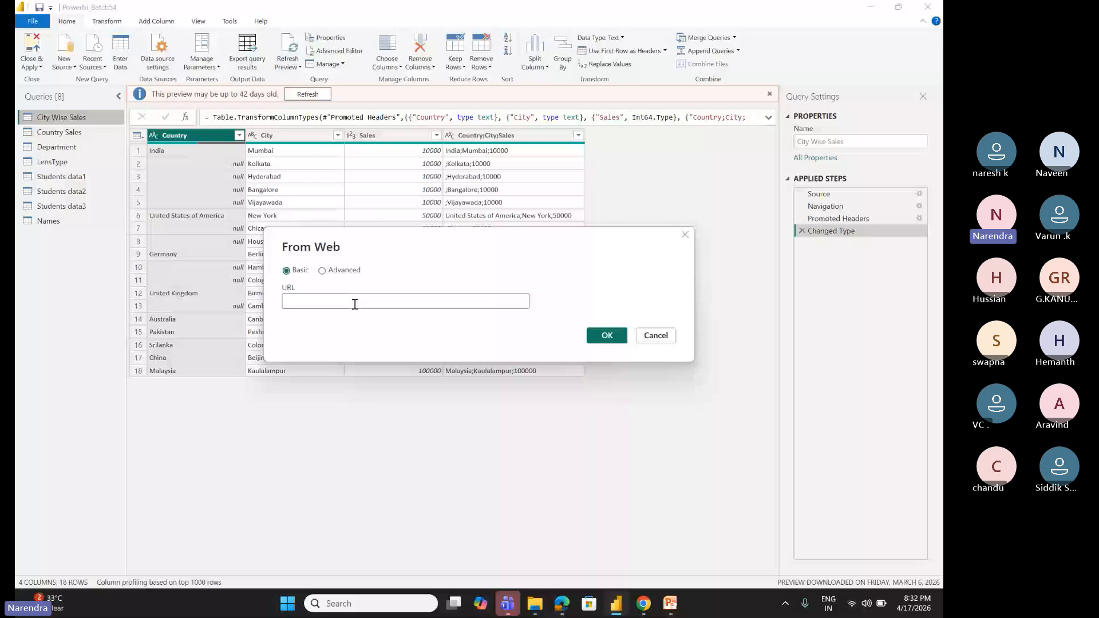
{"action": "key", "text": "ctrl+v"}
{"action": "left_click", "coordinate": [617, 338]}
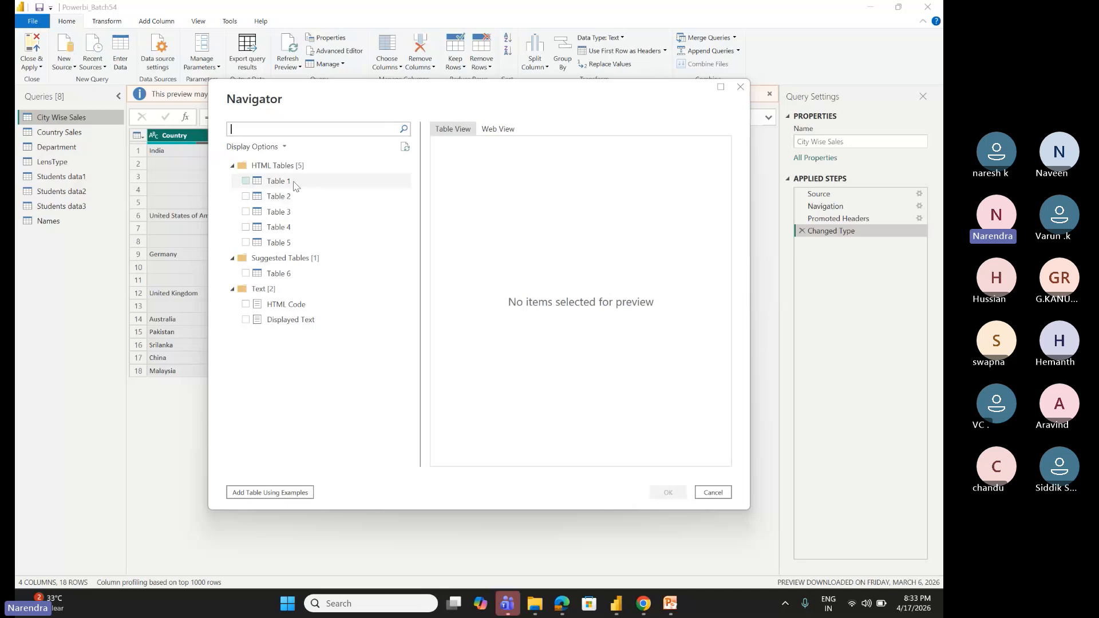
Step: Preview Table 1 and Table 3 from the web source and compare Table 3 with the table on the Worldometer page
{"action": "left_click", "coordinate": [294, 184]}
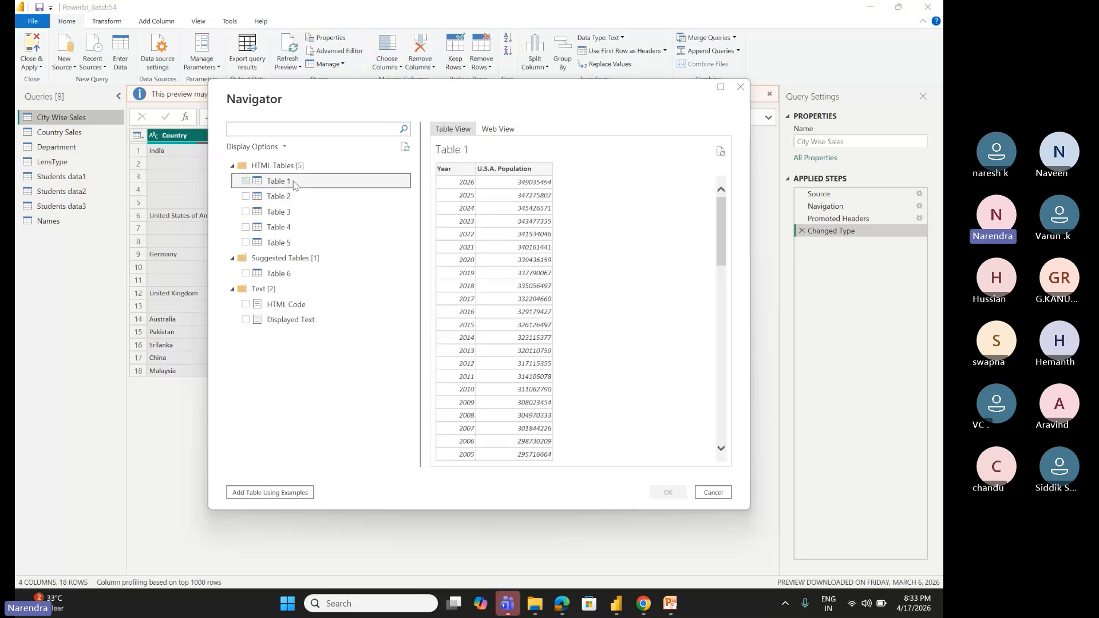
{"action": "left_click", "coordinate": [285, 216]}
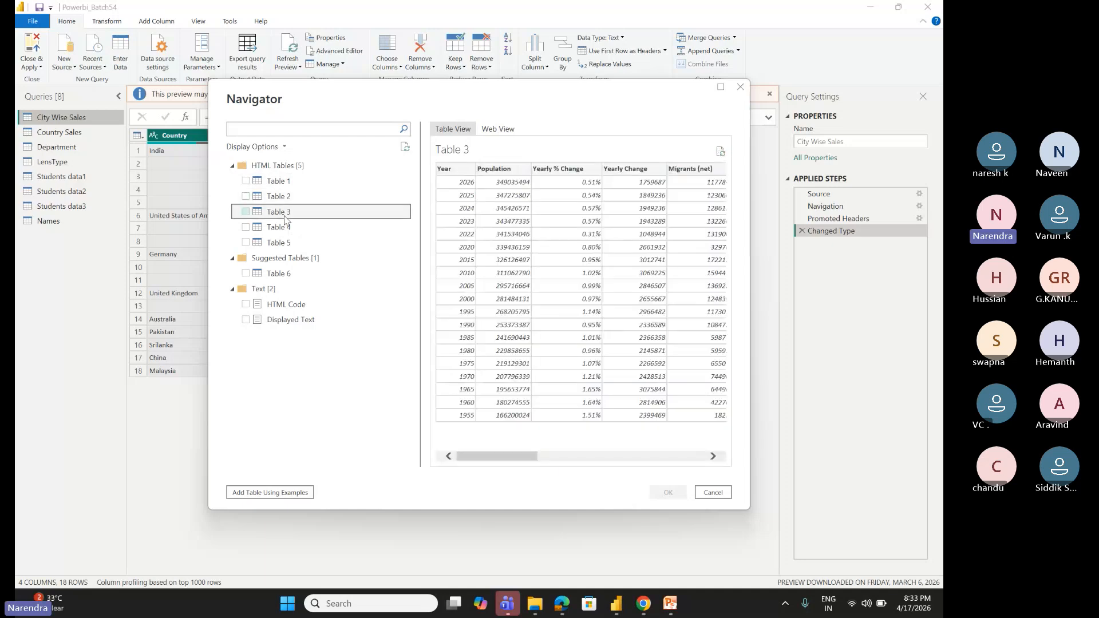
{"action": "key", "text": "alt+Tab"}
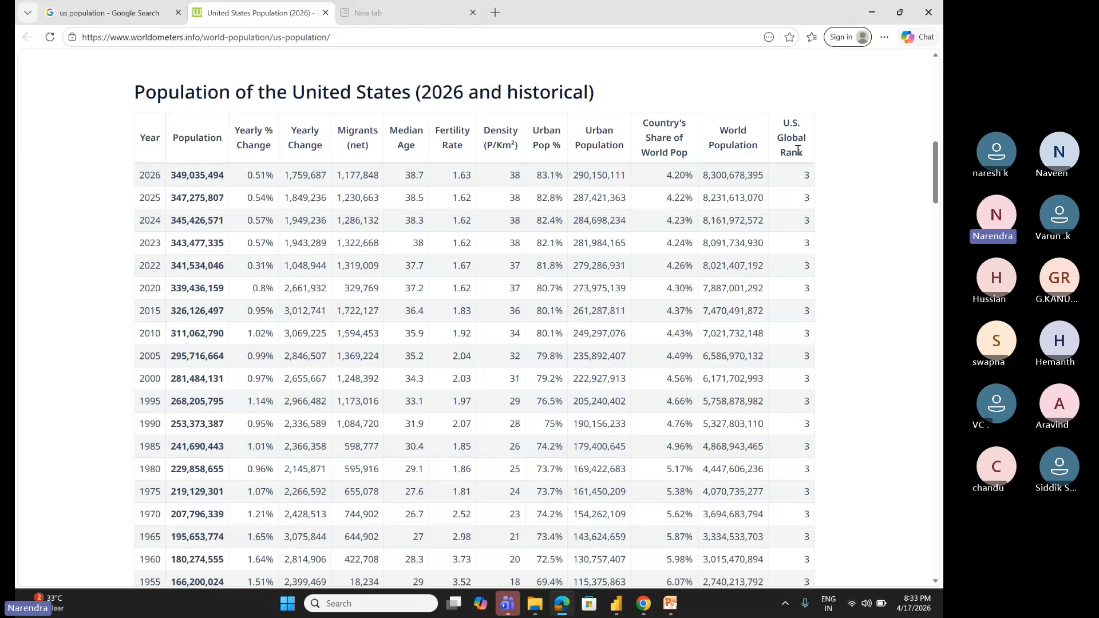
{"action": "key", "text": "alt+Tab"}
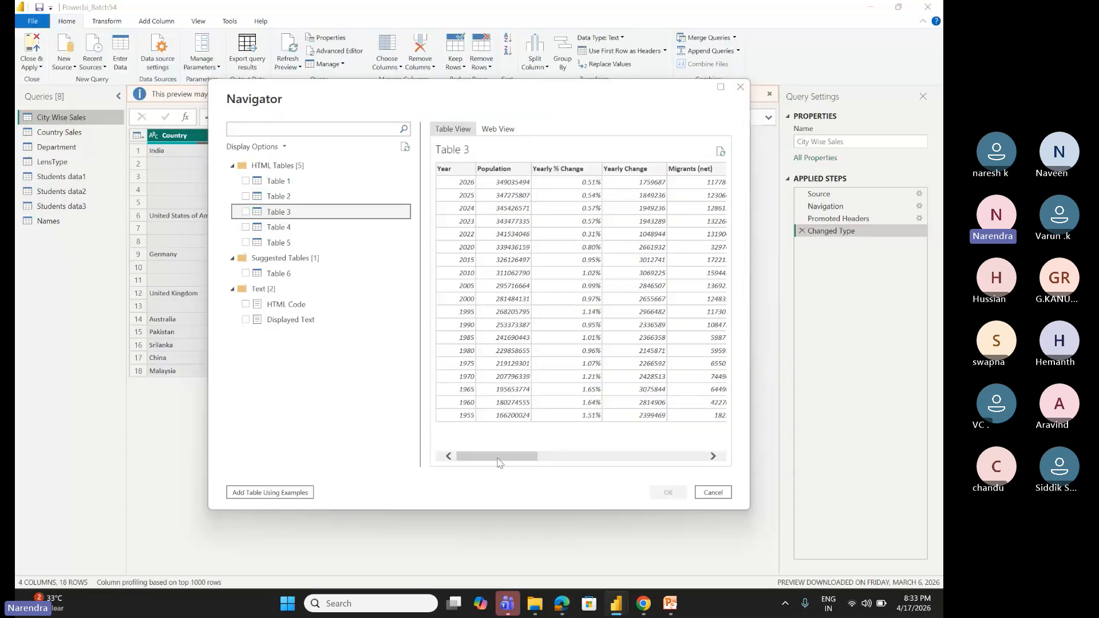
{"action": "left_click_drag", "start_coordinate": [539, 458], "coordinate": [473, 554]}
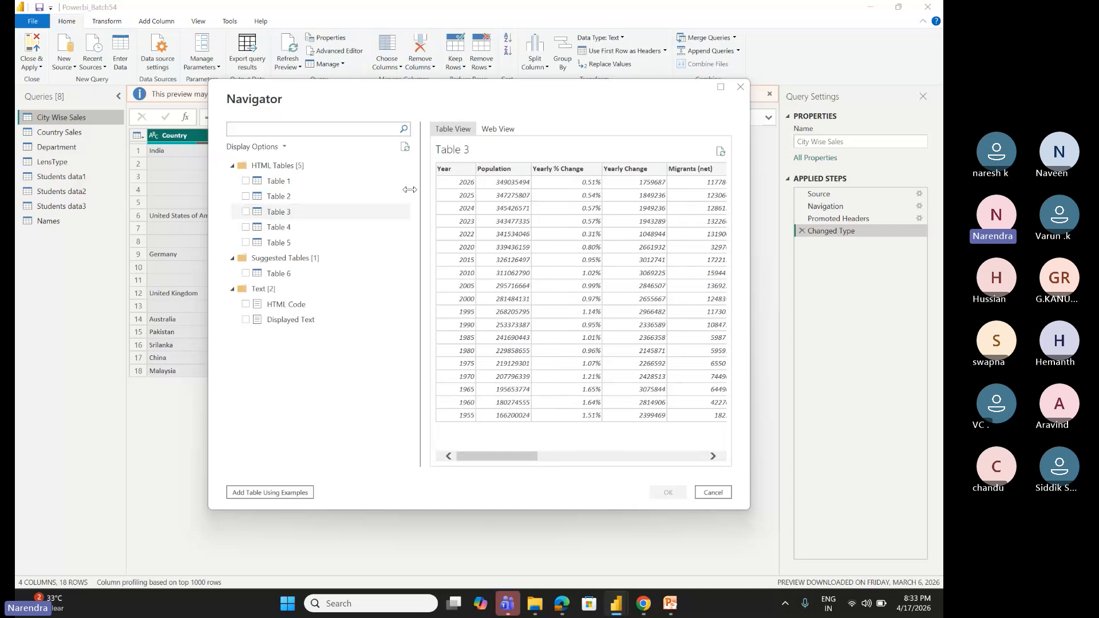
Step: Import Table 3 as a new query and look through all of its columns
{"action": "left_click", "coordinate": [246, 212]}
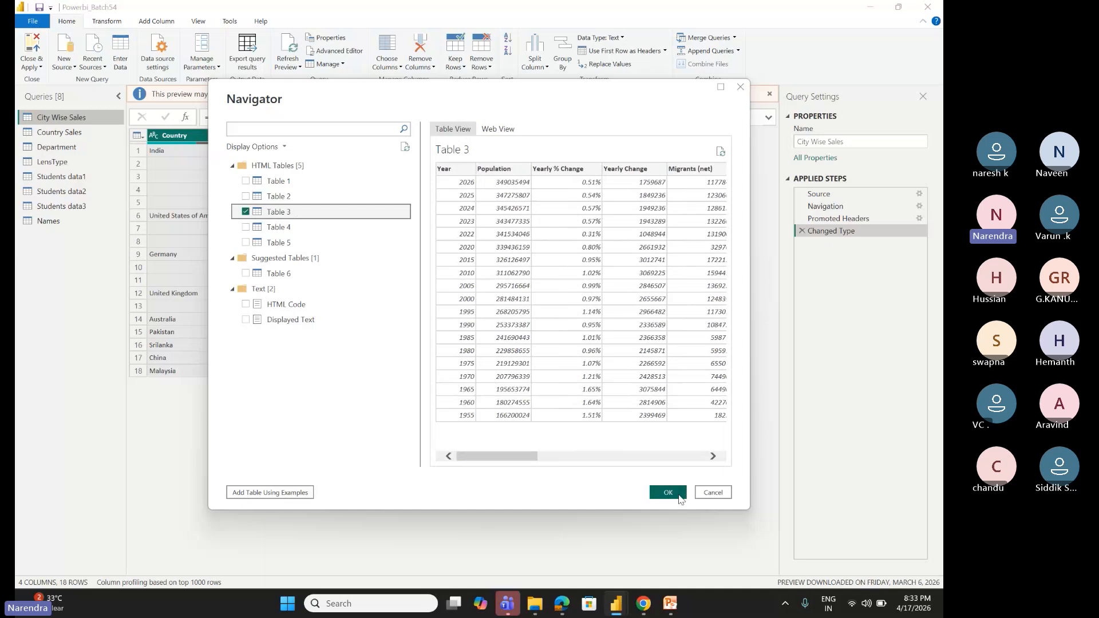
{"action": "left_click", "coordinate": [668, 493]}
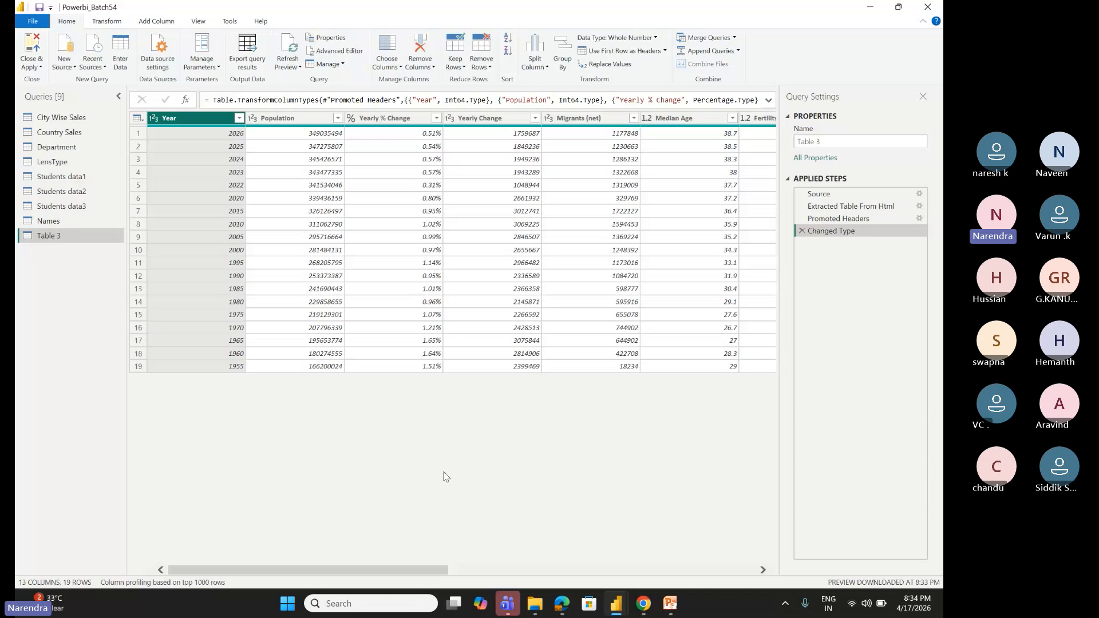
{"action": "left_click_drag", "start_coordinate": [417, 571], "coordinate": [768, 588]}
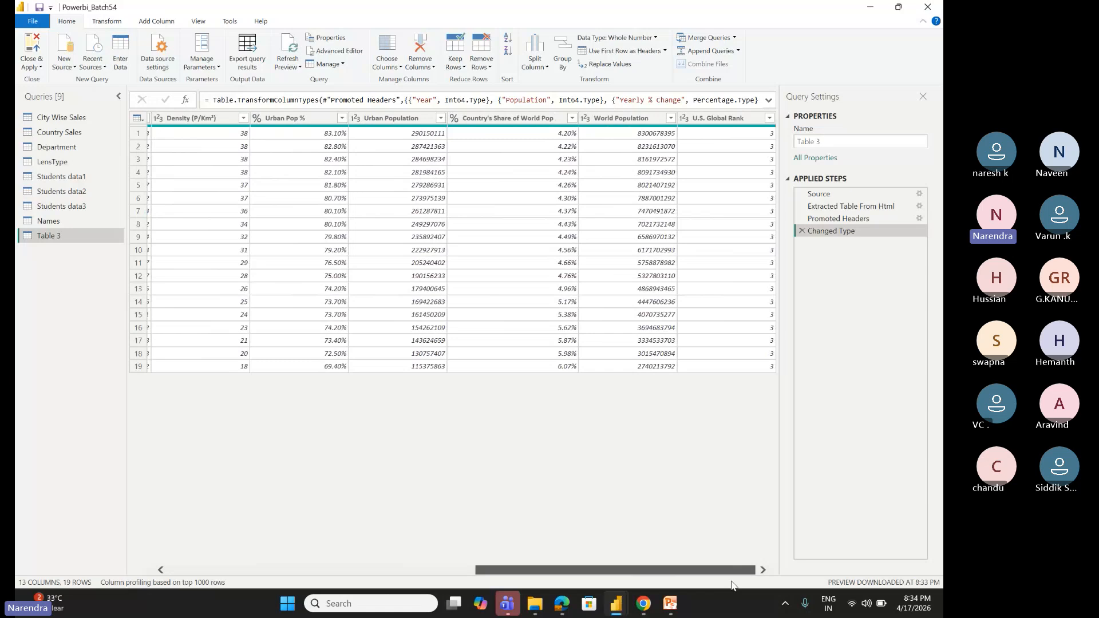
{"action": "left_click_drag", "start_coordinate": [731, 584], "coordinate": [296, 584]}
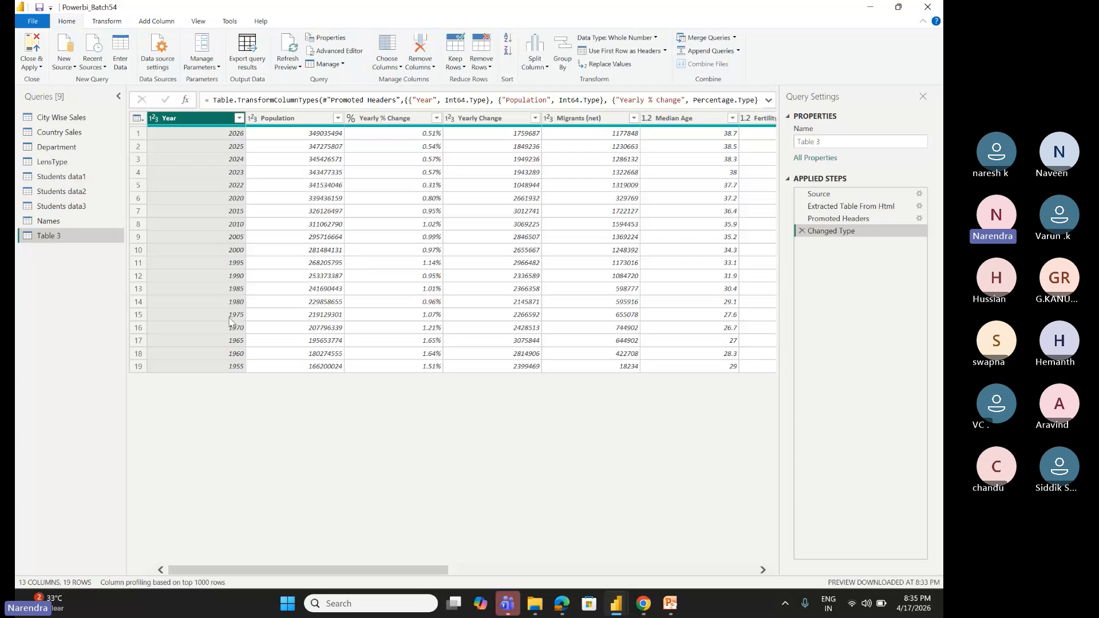
Step: Start a manually entered table and insert six more columns, up to Column7
{"action": "left_click", "coordinate": [122, 47]}
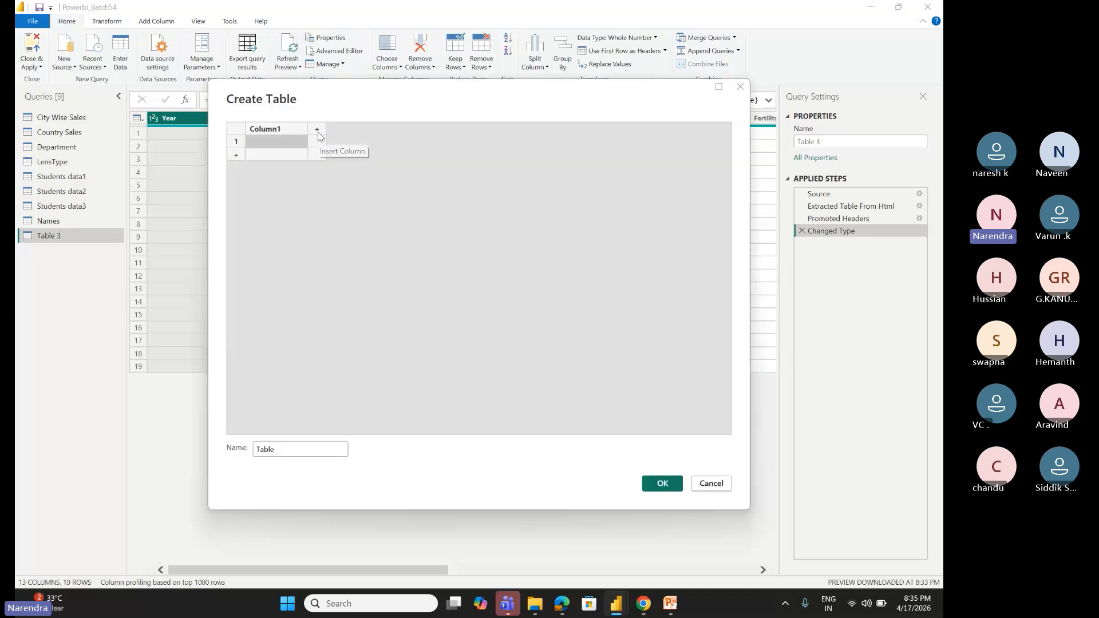
{"action": "left_click", "coordinate": [317, 132]}
{"action": "left_click", "coordinate": [377, 132]}
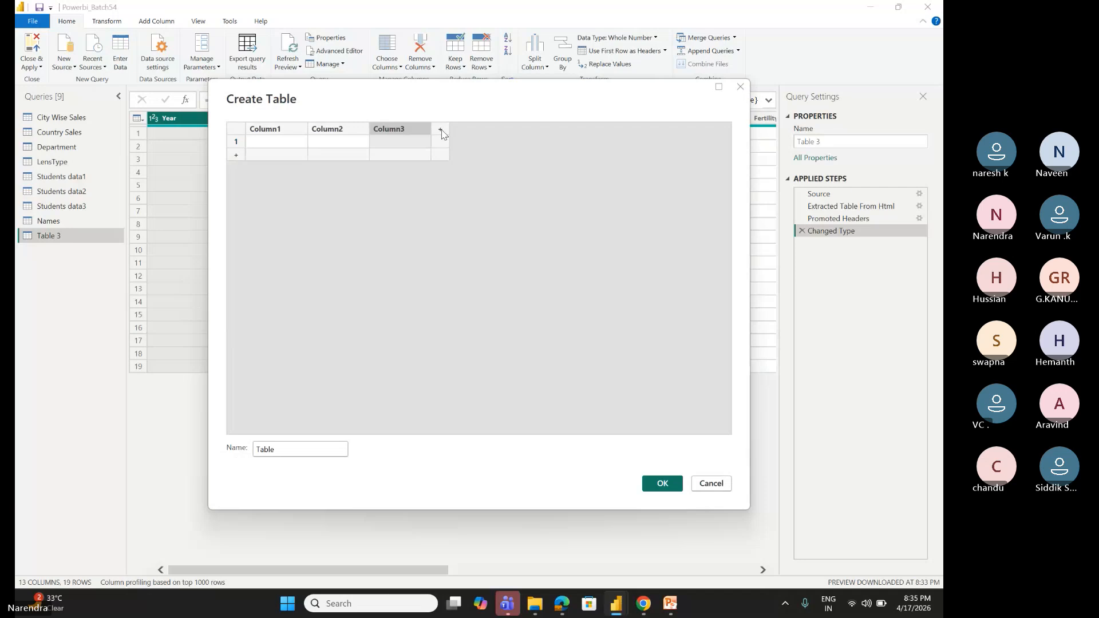
{"action": "left_click", "coordinate": [439, 132]}
{"action": "left_click", "coordinate": [501, 134]}
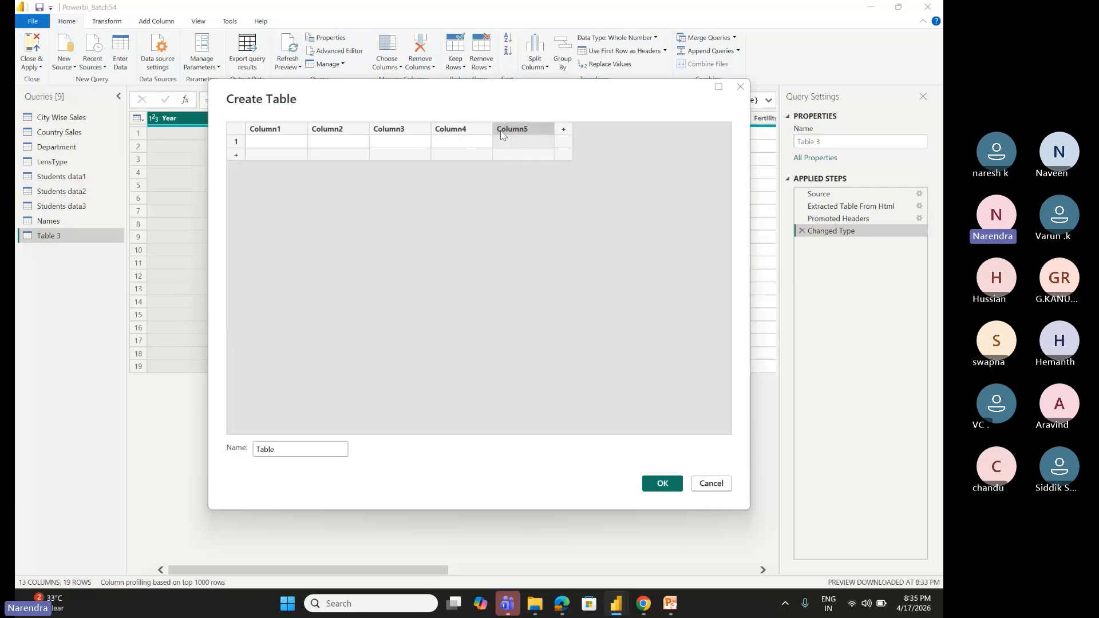
{"action": "left_click", "coordinate": [563, 133]}
{"action": "left_click", "coordinate": [625, 130]}
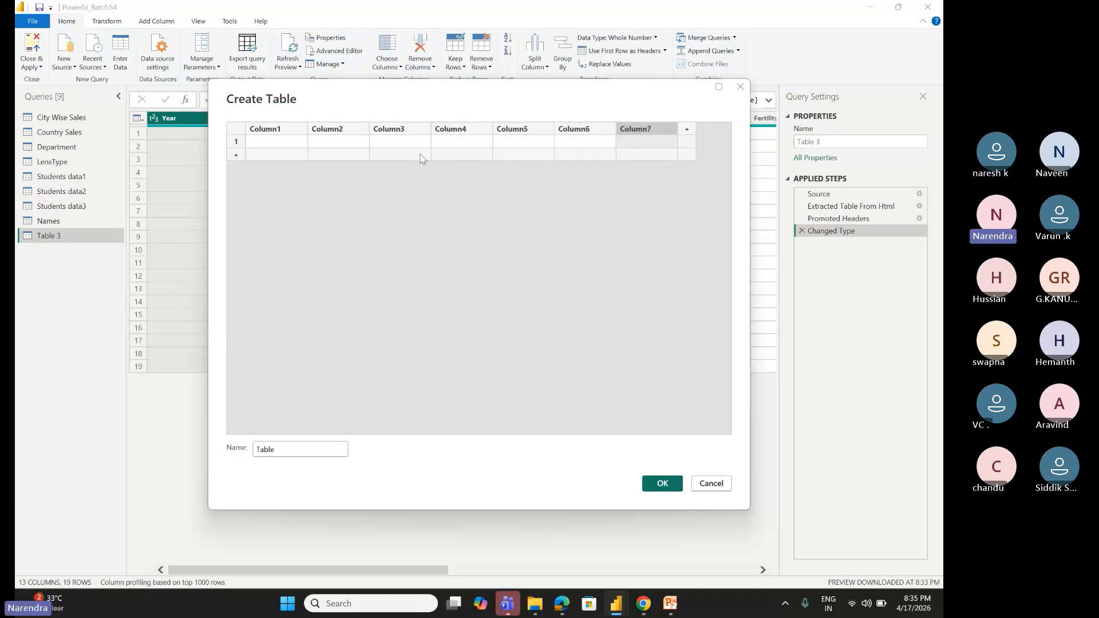
Step: Insert six more rows in the new table, up to row 7
{"action": "left_click", "coordinate": [236, 155]}
{"action": "left_click", "coordinate": [238, 170]}
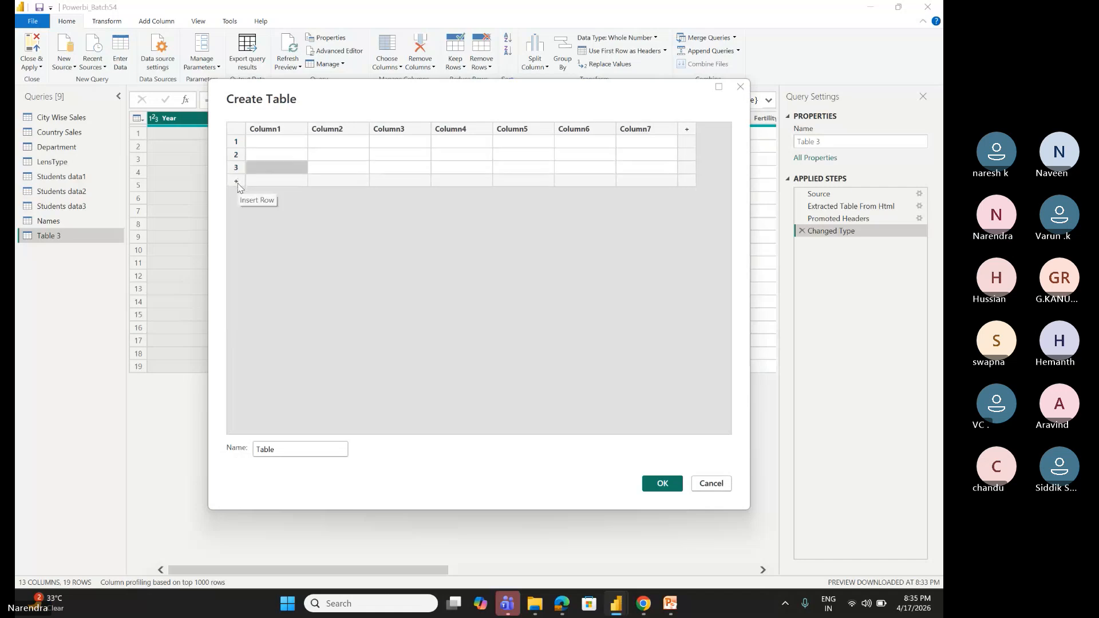
{"action": "left_click", "coordinate": [238, 183]}
{"action": "left_click", "coordinate": [239, 196]}
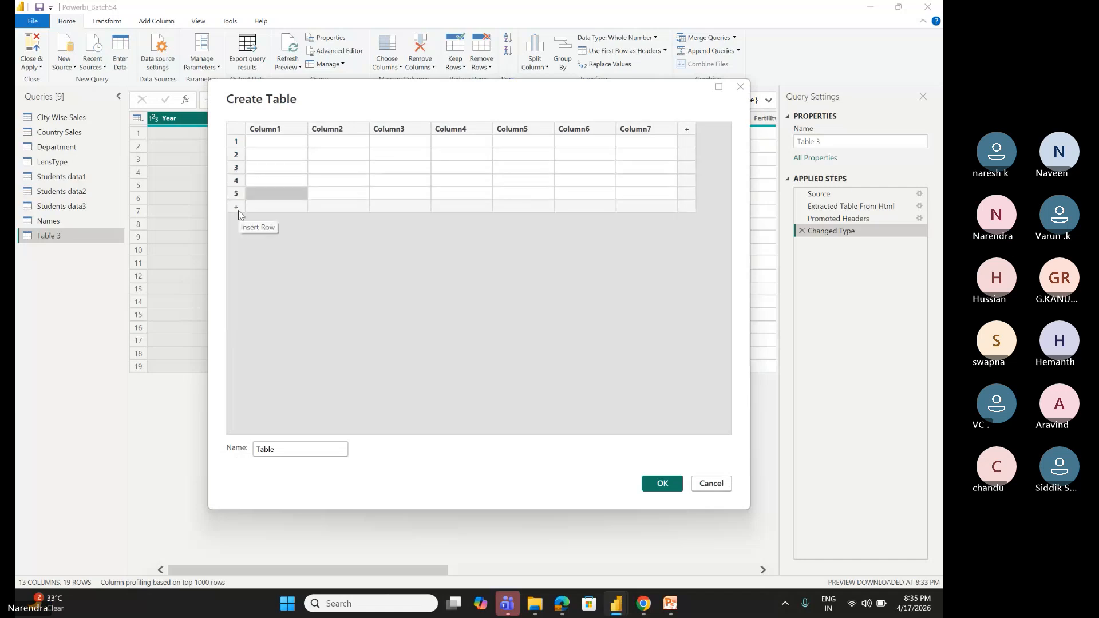
{"action": "left_click", "coordinate": [237, 208]}
{"action": "left_click", "coordinate": [237, 220]}
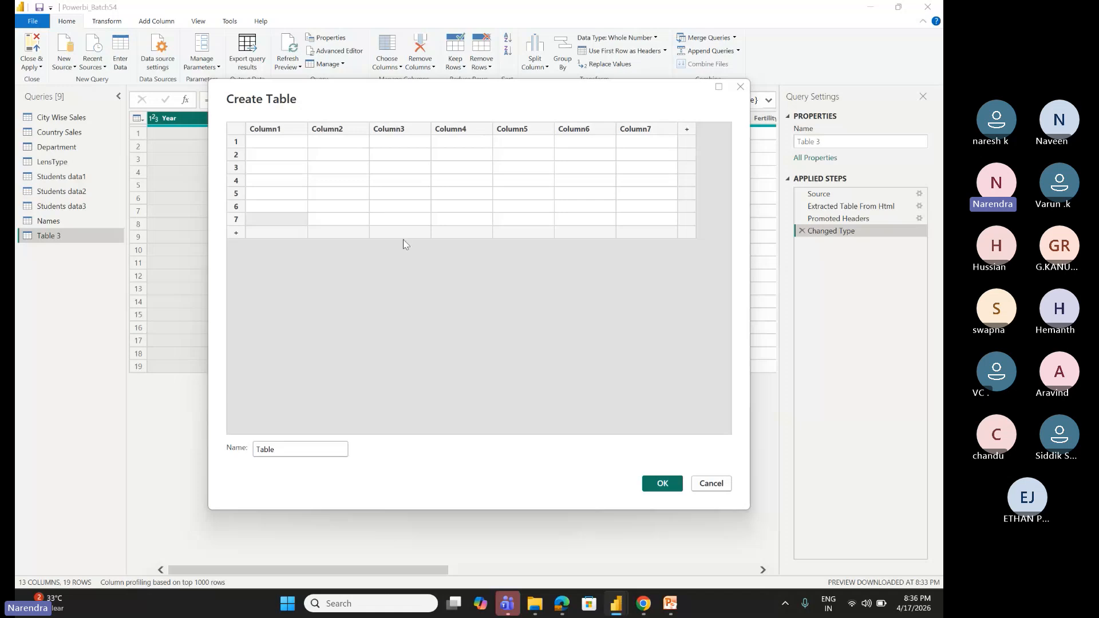
Step: Delete Column2, Column4 and Column6 together from the new table
{"action": "left_click", "coordinate": [338, 131]}
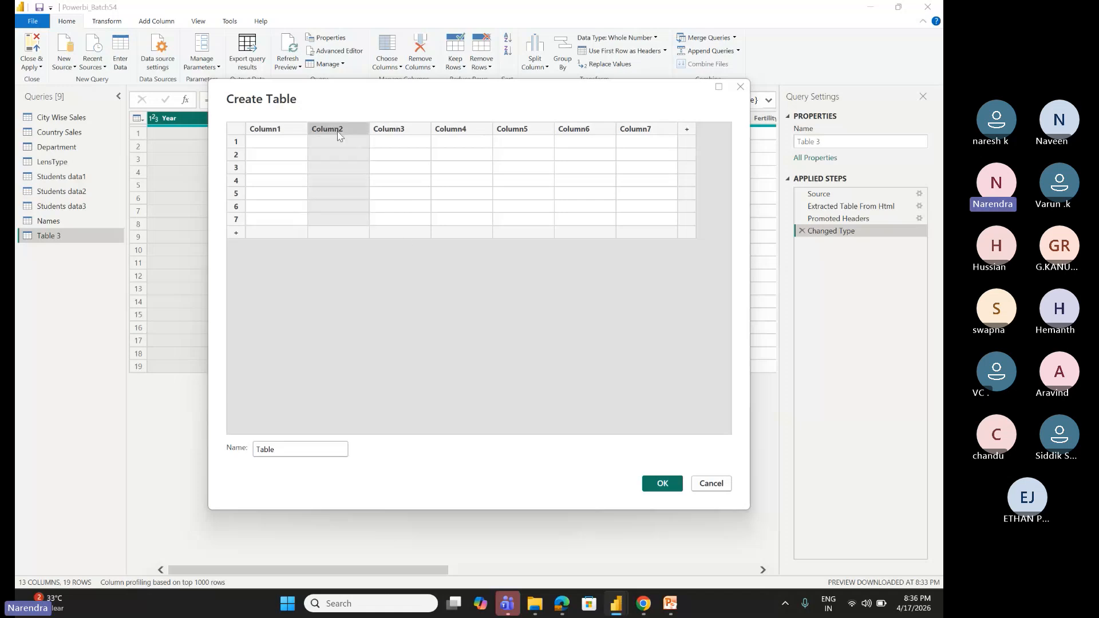
{"action": "left_click", "coordinate": [460, 131]}
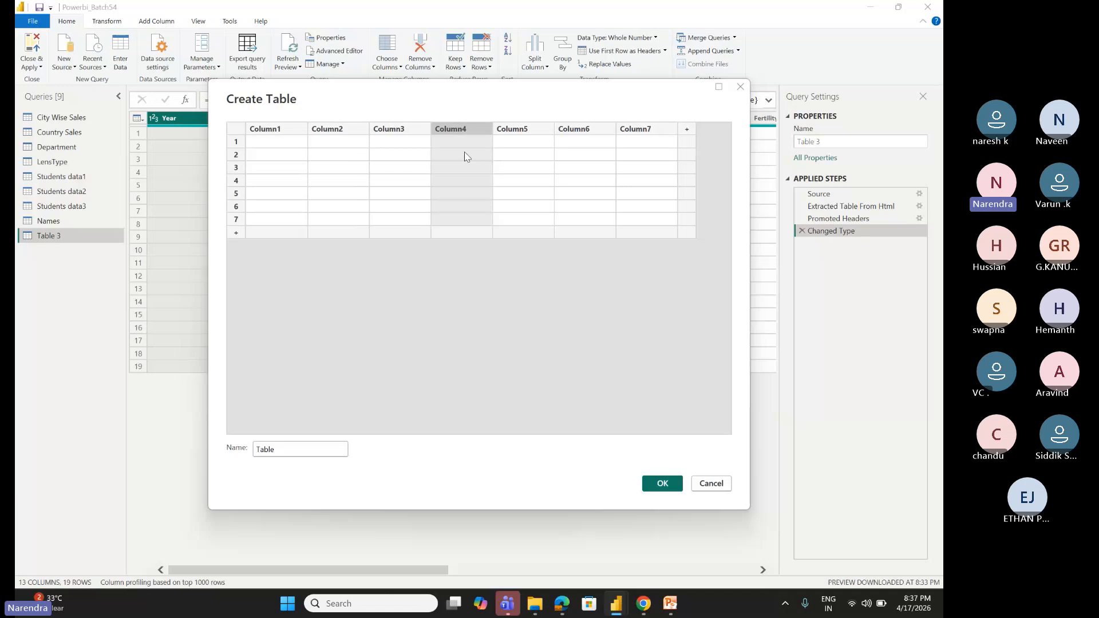
{"action": "left_click", "coordinate": [584, 129]}
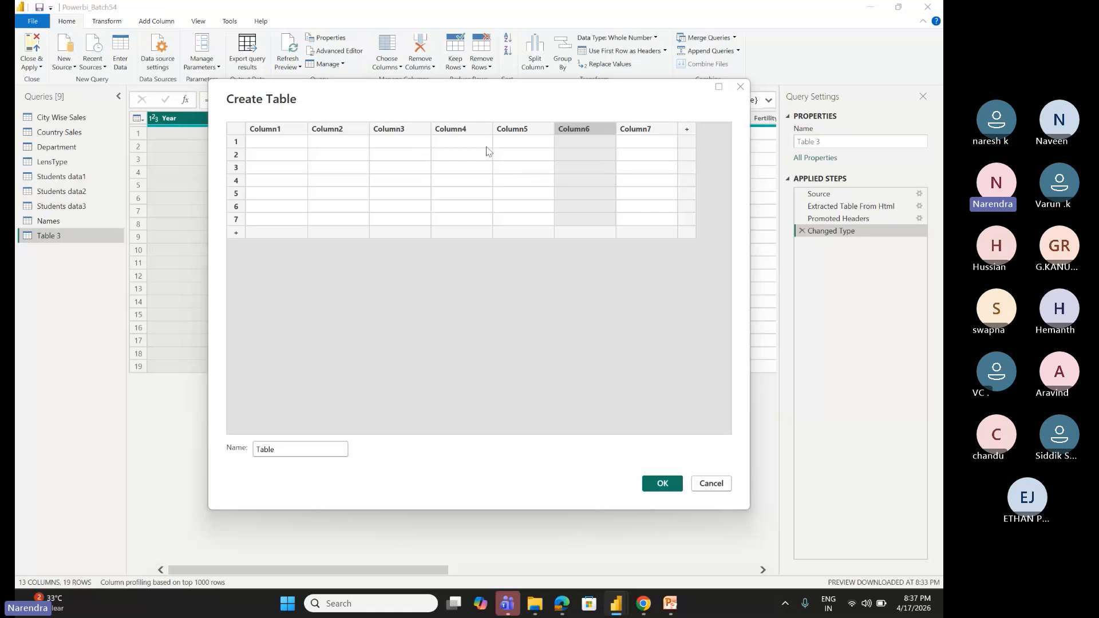
{"action": "left_click", "coordinate": [461, 130]}
{"action": "left_click", "coordinate": [339, 131]}
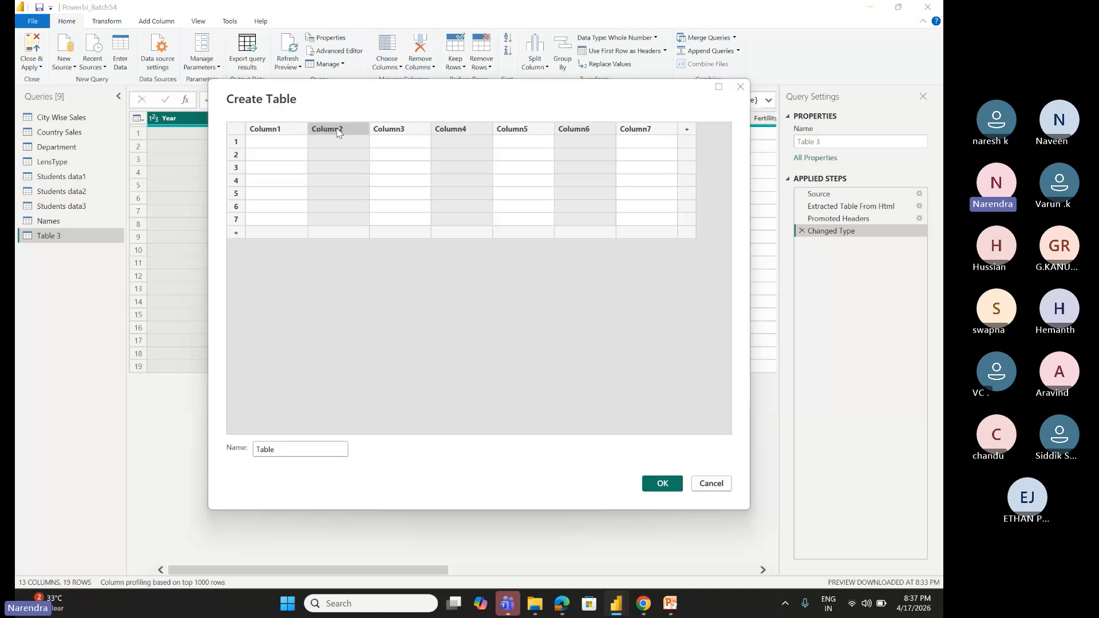
{"action": "right_click", "coordinate": [338, 132]}
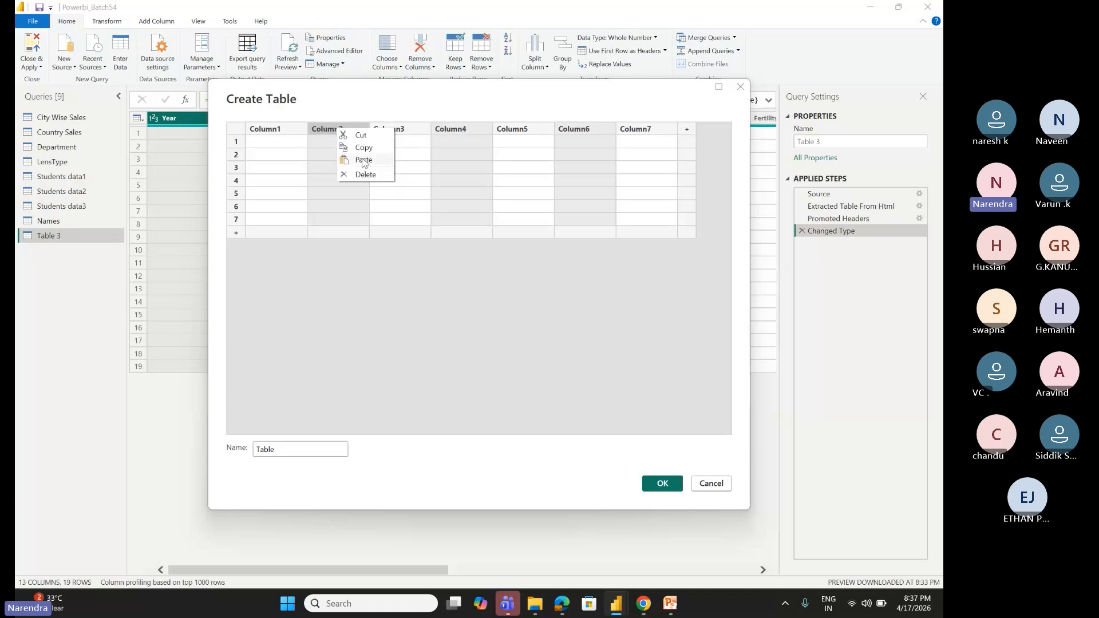
{"action": "left_click", "coordinate": [366, 174]}
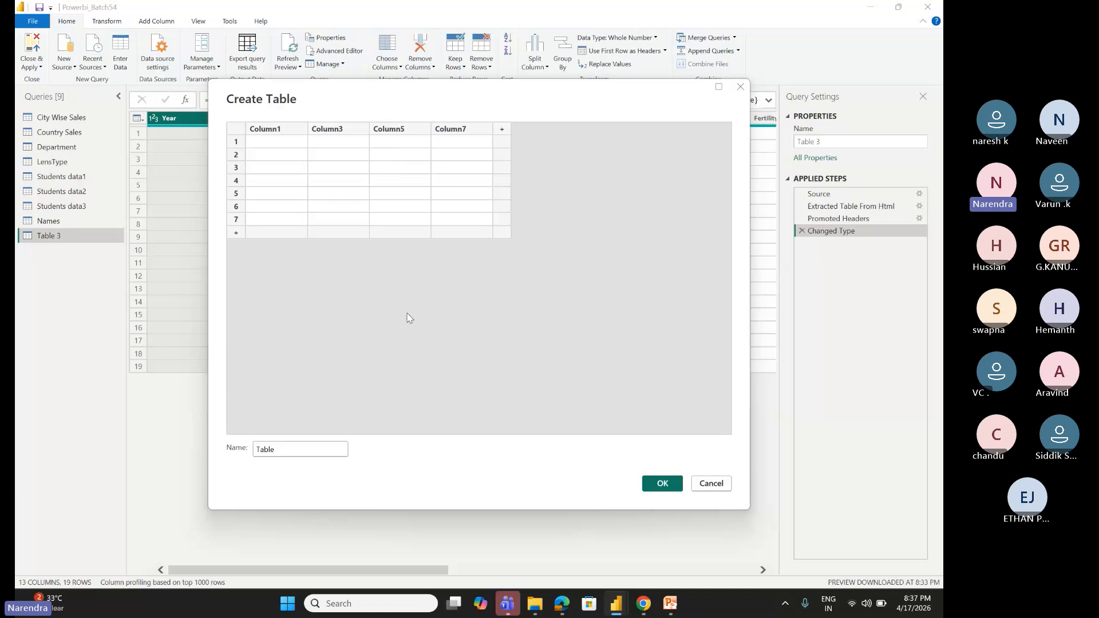
Step: Insert three new columns after Column7 and select Column3
{"action": "left_click", "coordinate": [502, 130]}
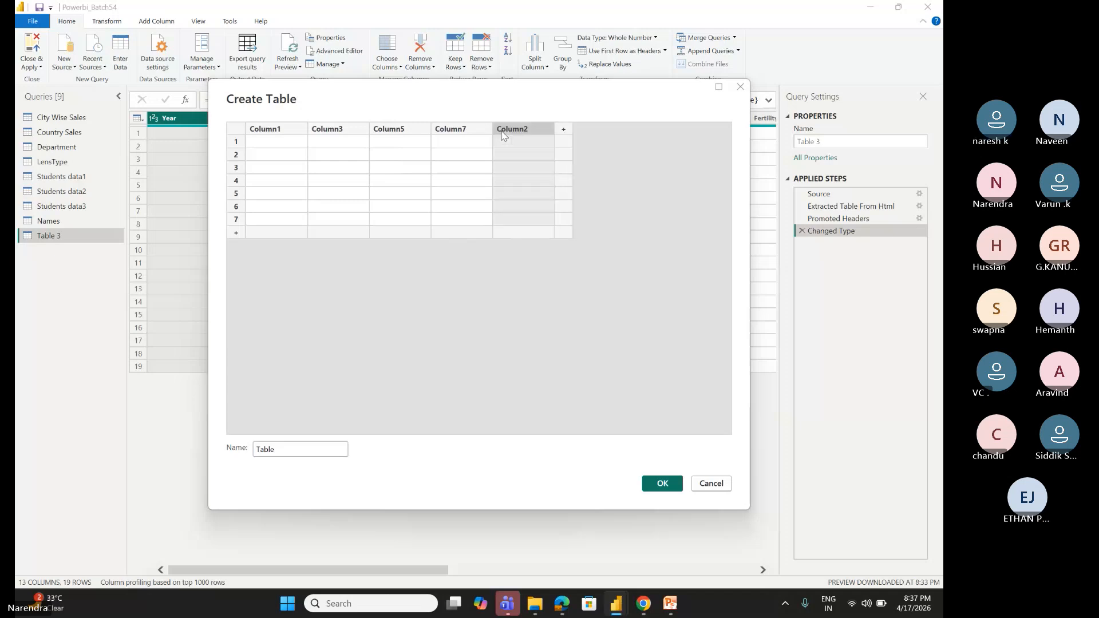
{"action": "left_click", "coordinate": [563, 129]}
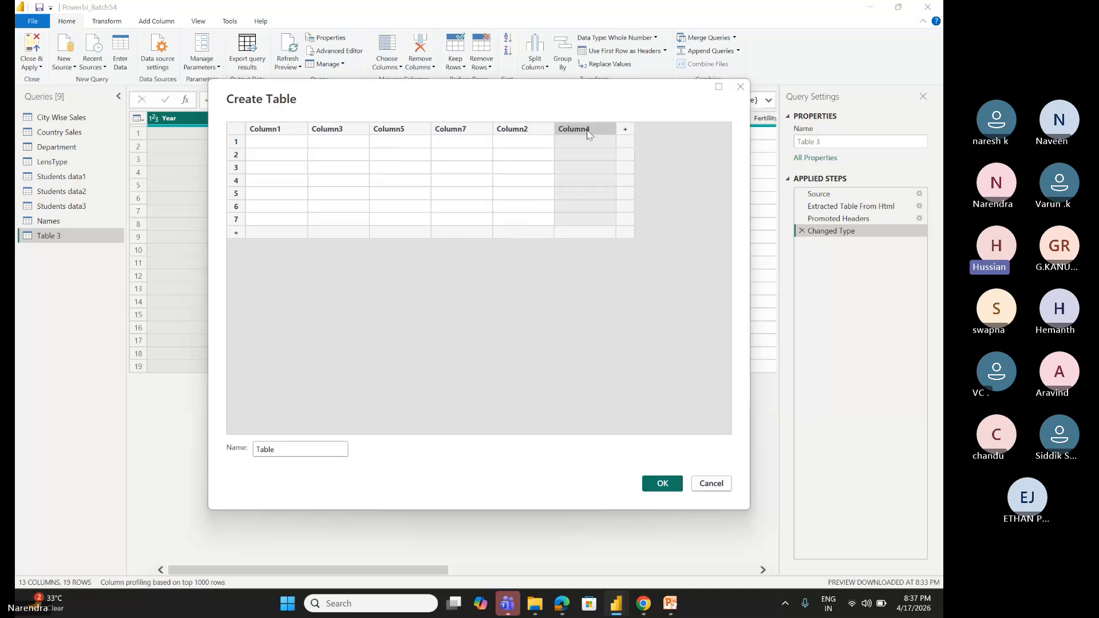
{"action": "left_click", "coordinate": [627, 129]}
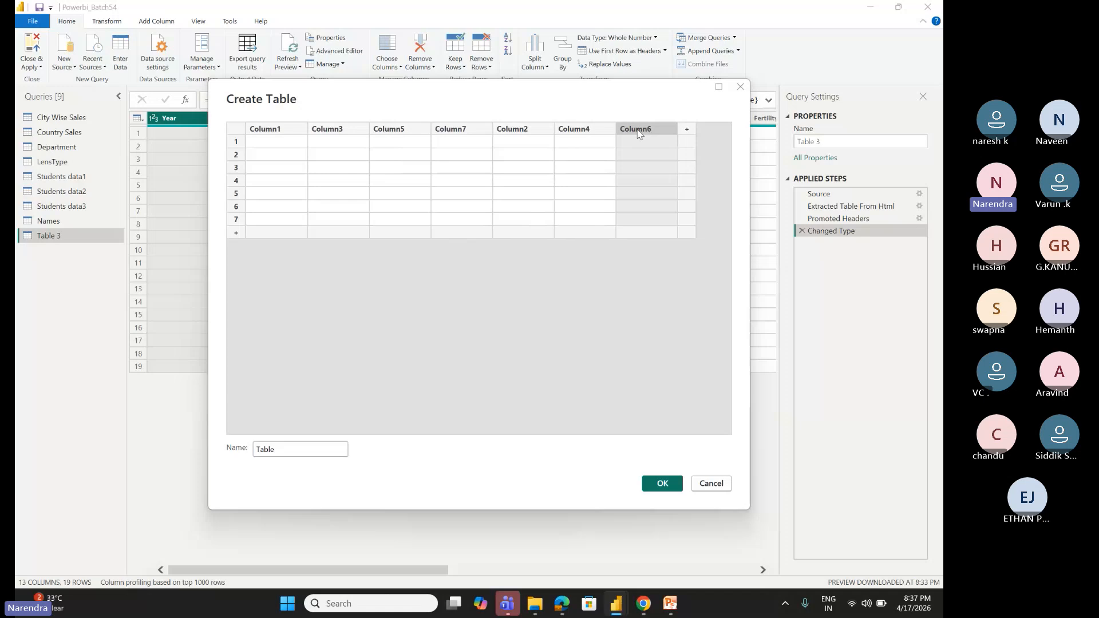
{"action": "left_click", "coordinate": [340, 133]}
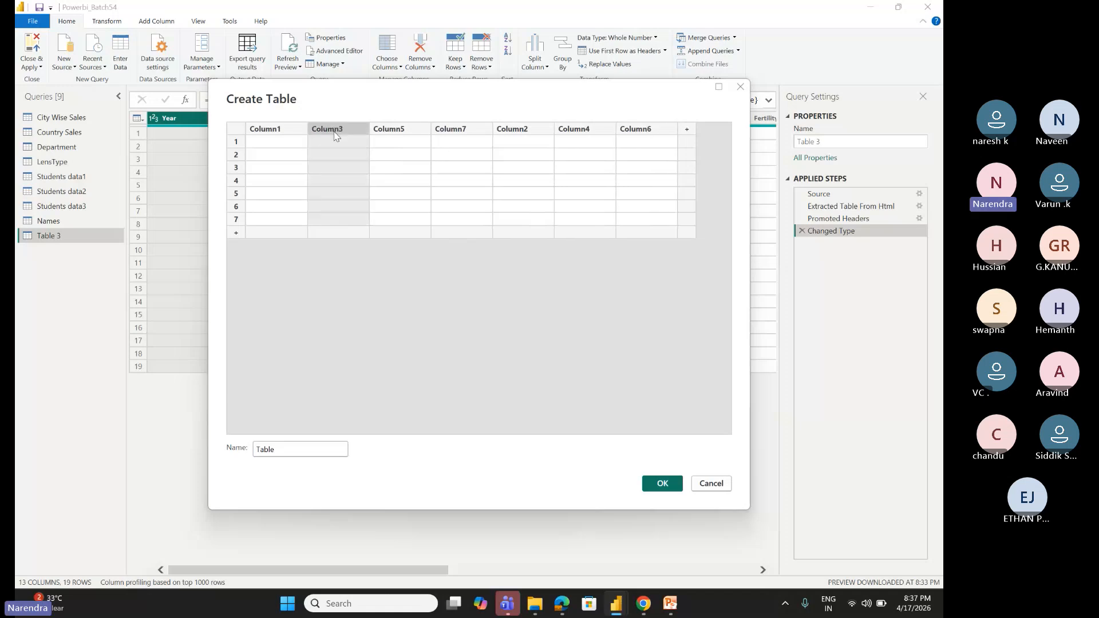
Step: Delete all columns from Column3 through Column6 together, keeping only Column1 in the new table
{"action": "left_click", "coordinate": [406, 132], "text": "ctrl"}
{"action": "left_click", "coordinate": [453, 137]}
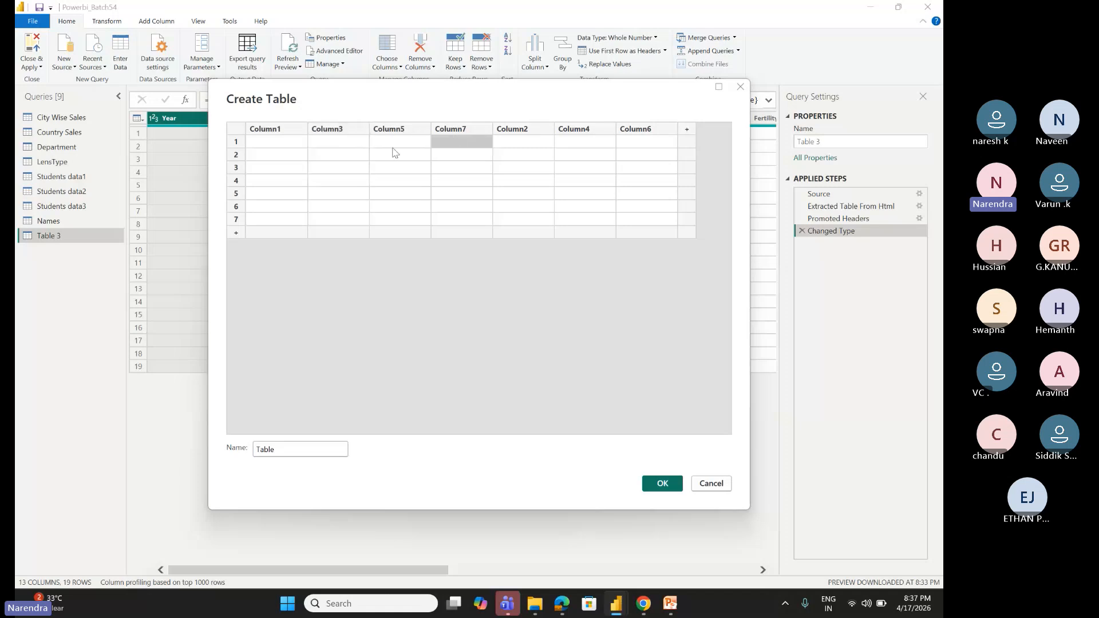
{"action": "left_click", "coordinate": [335, 130]}
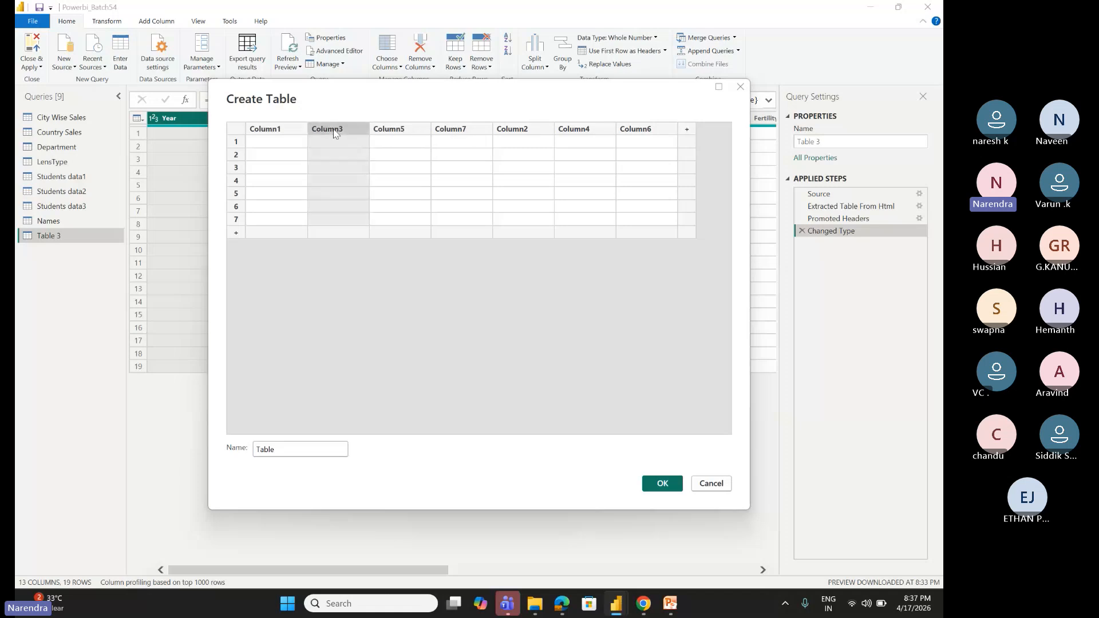
{"action": "left_click", "coordinate": [399, 131], "text": "ctrl"}
{"action": "left_click", "coordinate": [449, 129], "text": "ctrl"}
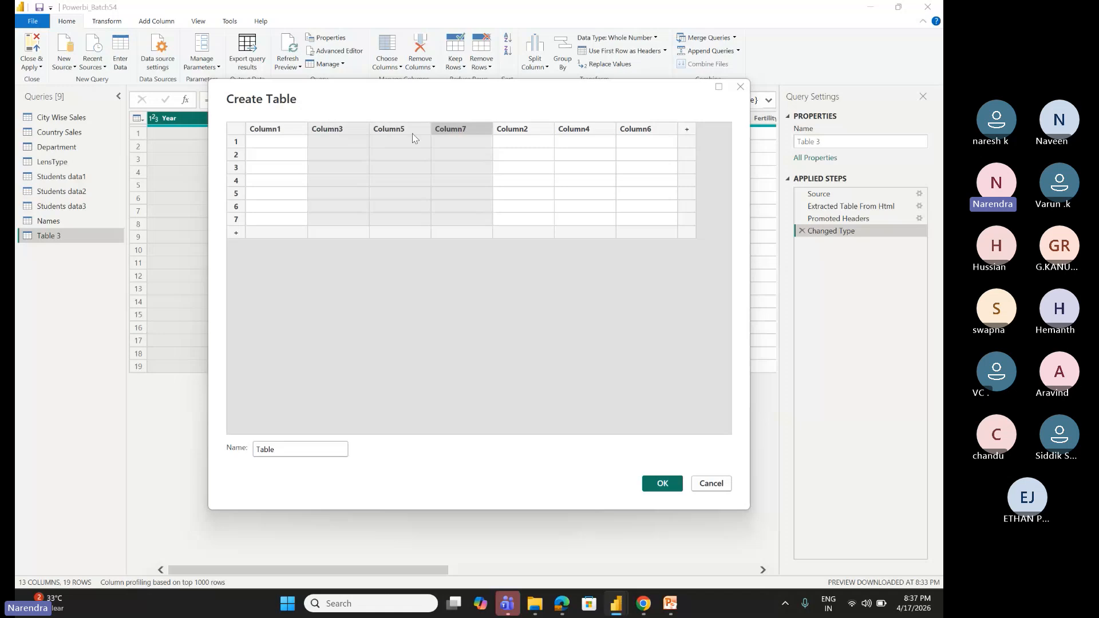
{"action": "left_click", "coordinate": [329, 132]}
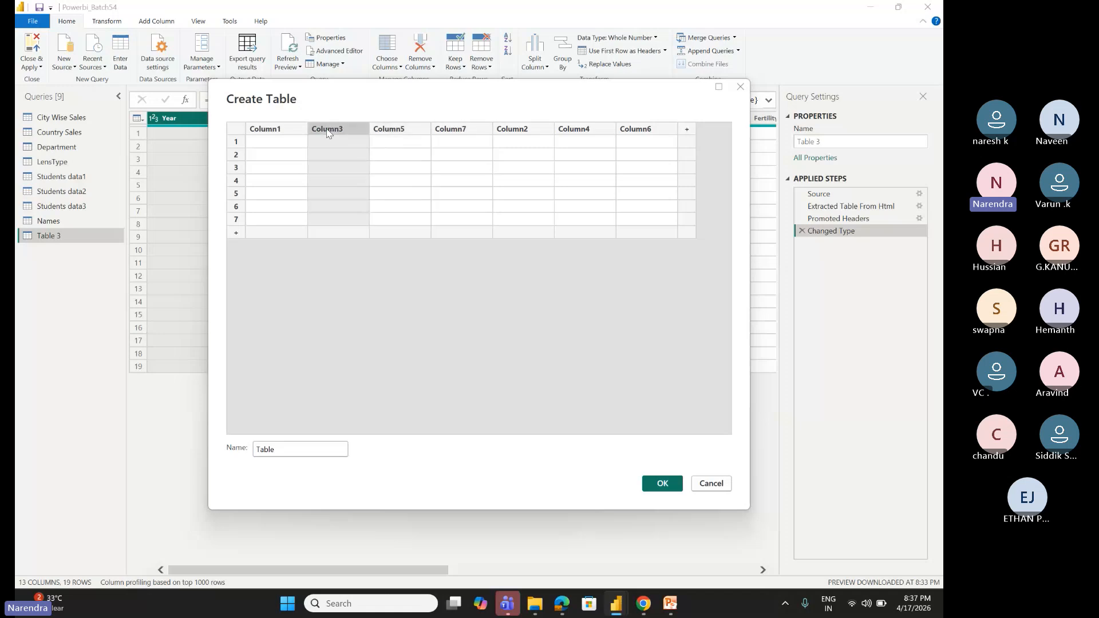
{"action": "left_click", "coordinate": [649, 133], "text": "shift"}
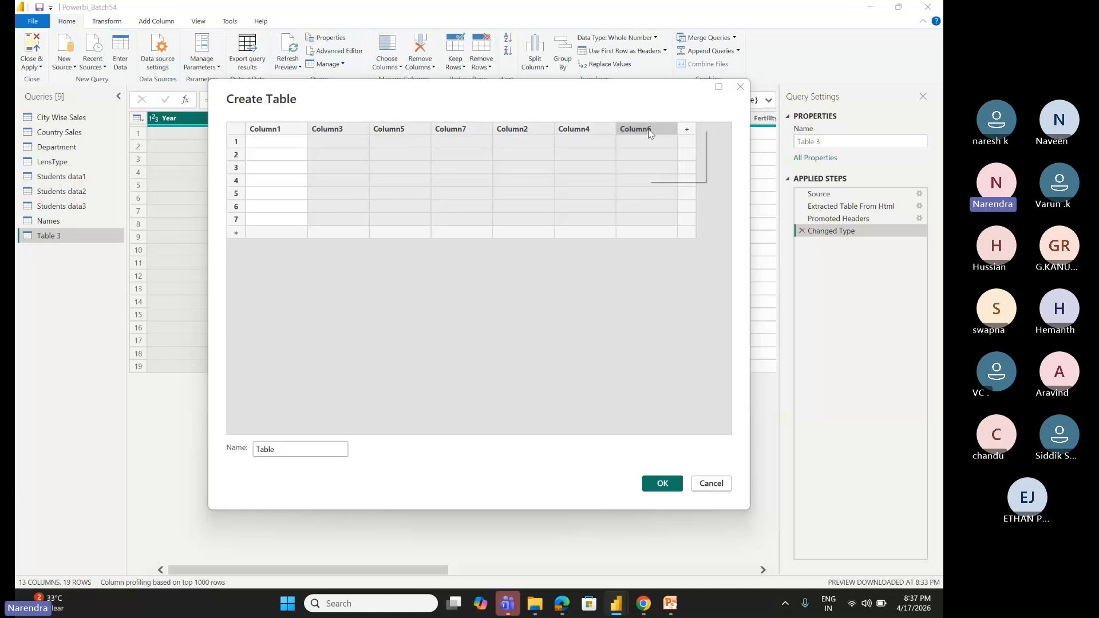
{"action": "right_click", "coordinate": [649, 132]}
{"action": "left_click", "coordinate": [676, 176]}
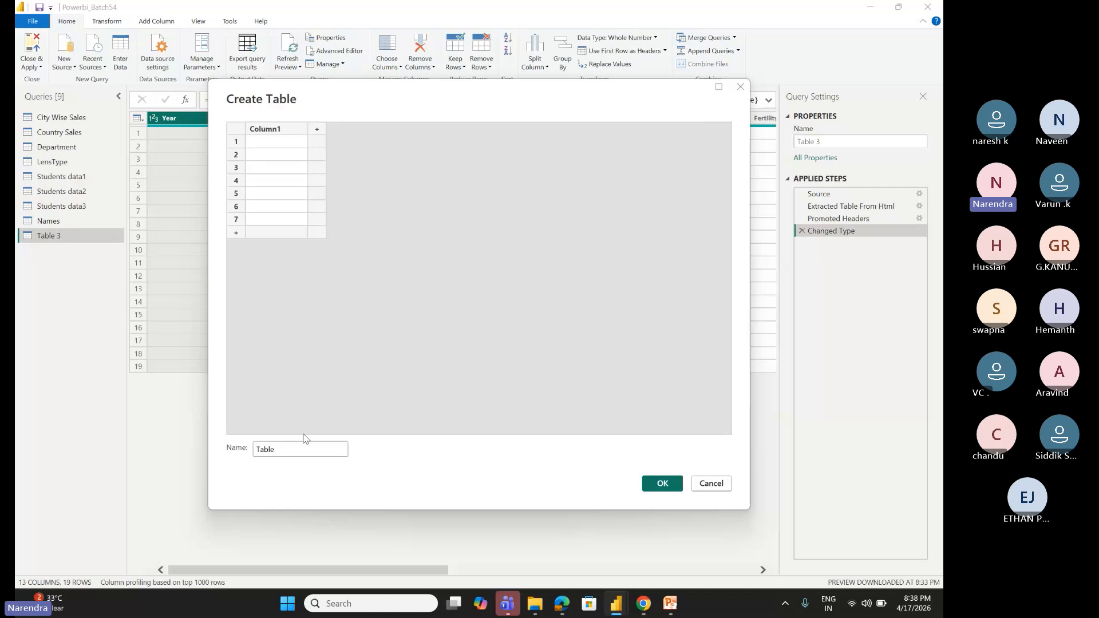
Step: Name the new table "Table Names" and rename Column1 as "Names"
{"action": "left_click", "coordinate": [292, 451]}
{"action": "type", "text": "Name"}
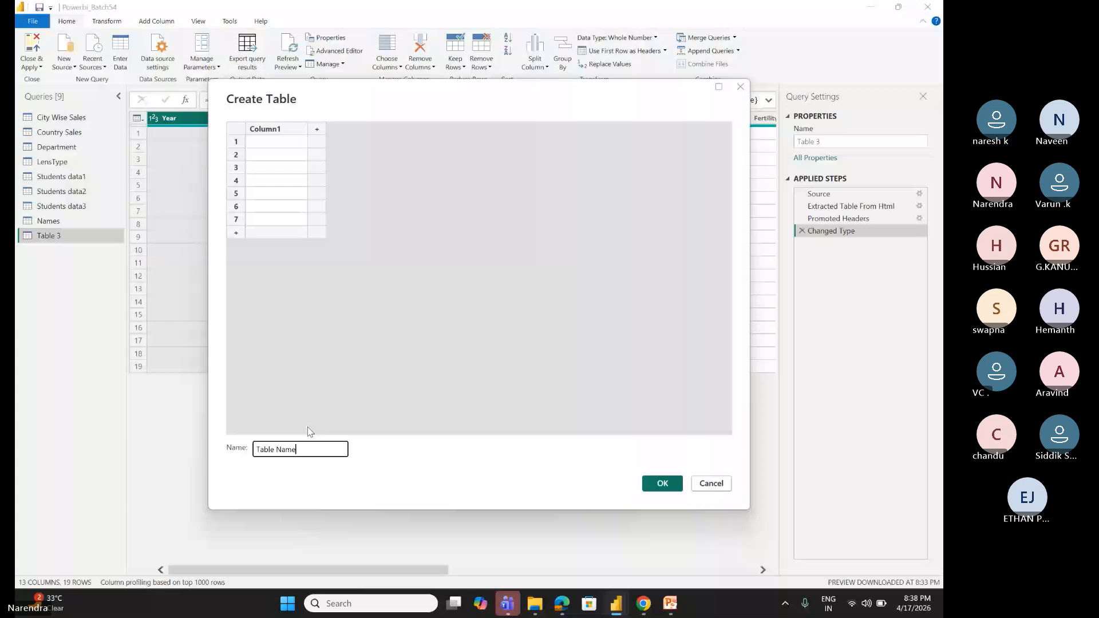
{"action": "type", "text": "s"}
{"action": "double_click", "coordinate": [290, 130]}
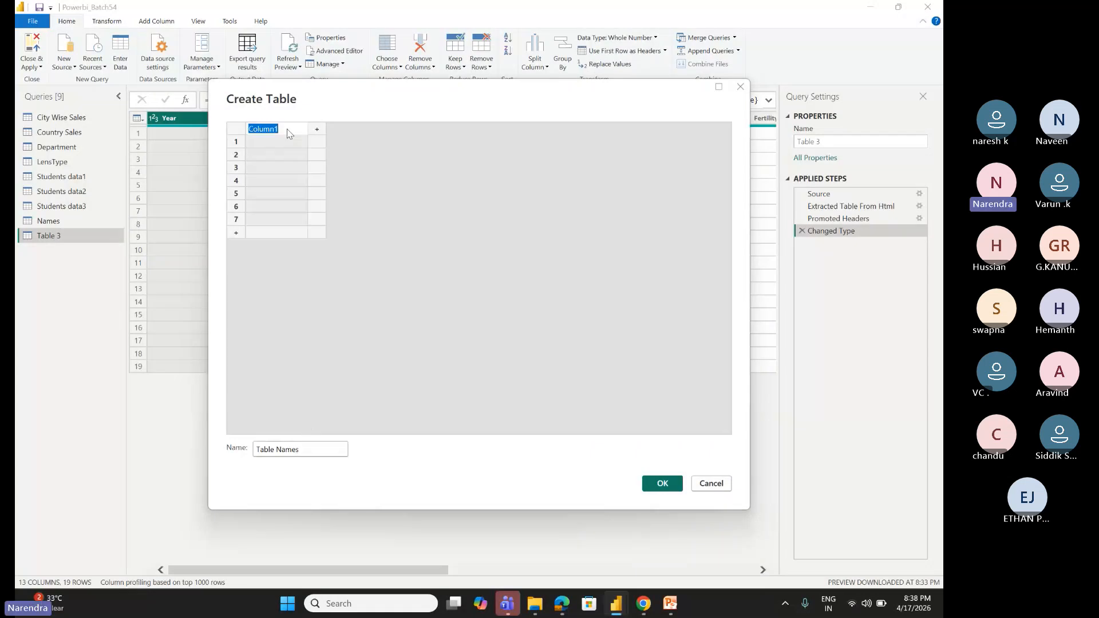
{"action": "type", "text": "Names"}
Step: Fill rows 1 to 7 of the Names column with the first names of seven participants
{"action": "left_click", "coordinate": [276, 142]}
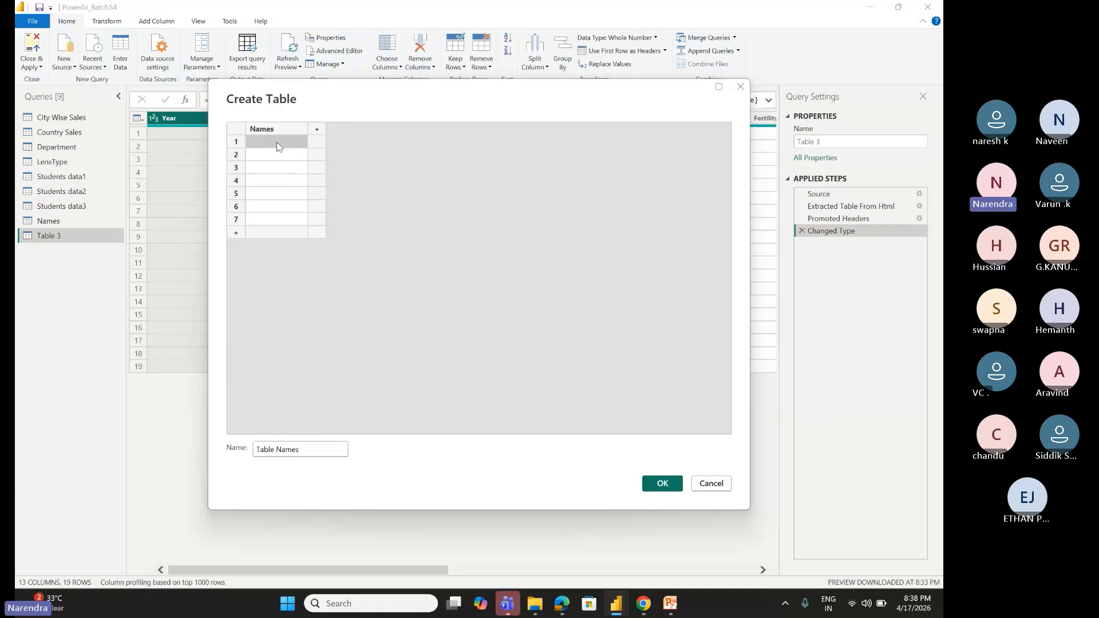
{"action": "type", "text": "Huss"}
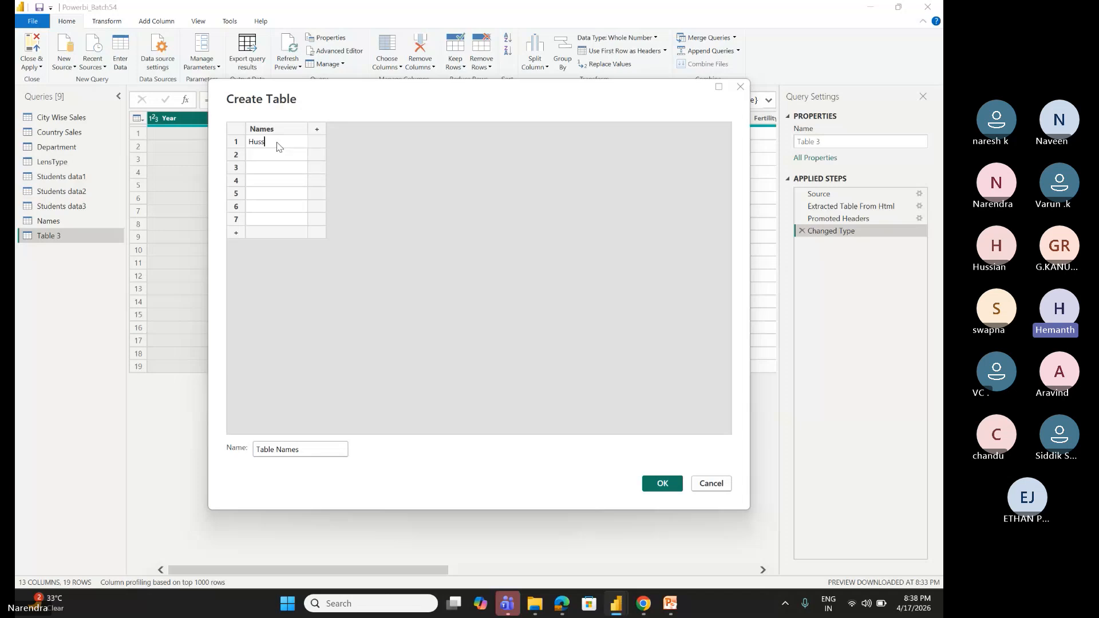
{"action": "type", "text": "ain"}
{"action": "key", "text": "Return"}
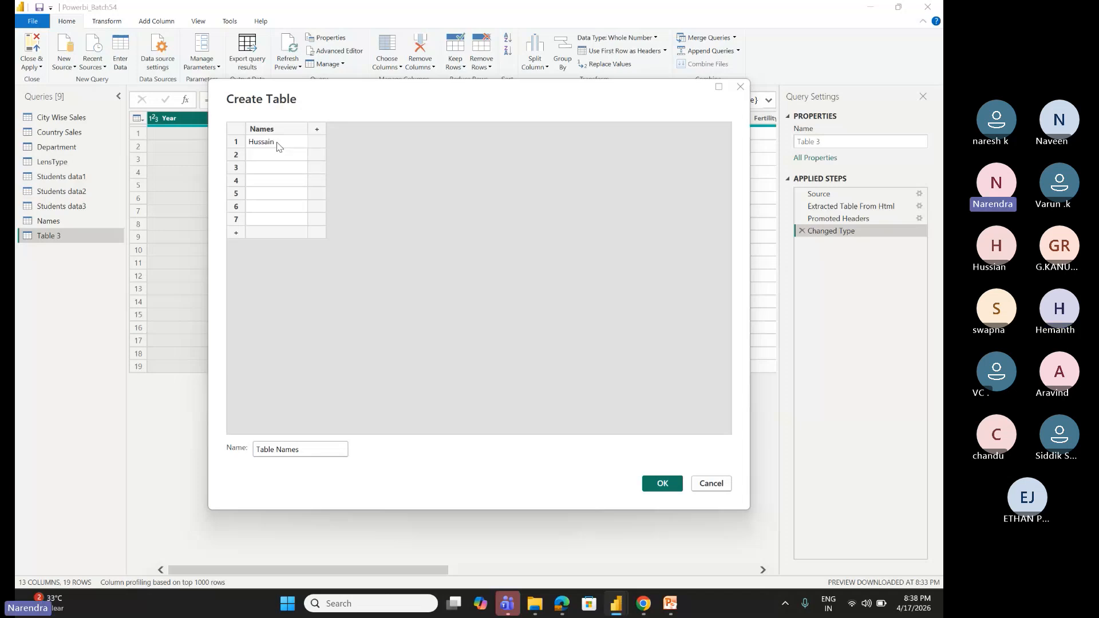
{"action": "type", "text": "Hemanth"}
{"action": "key", "text": "Return"}
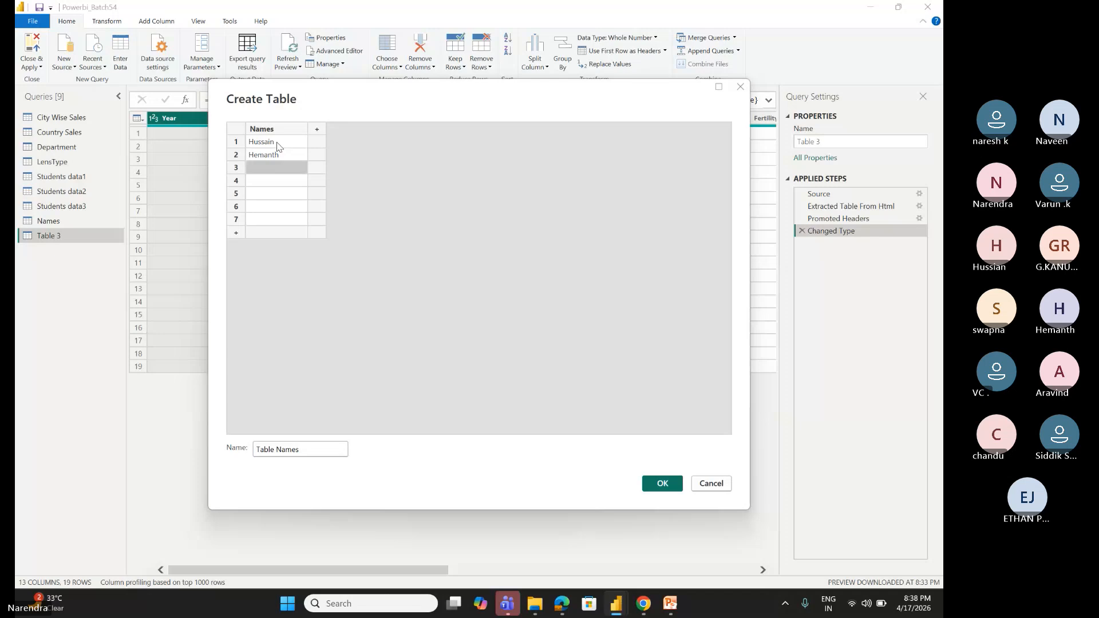
{"action": "type", "text": "N"}
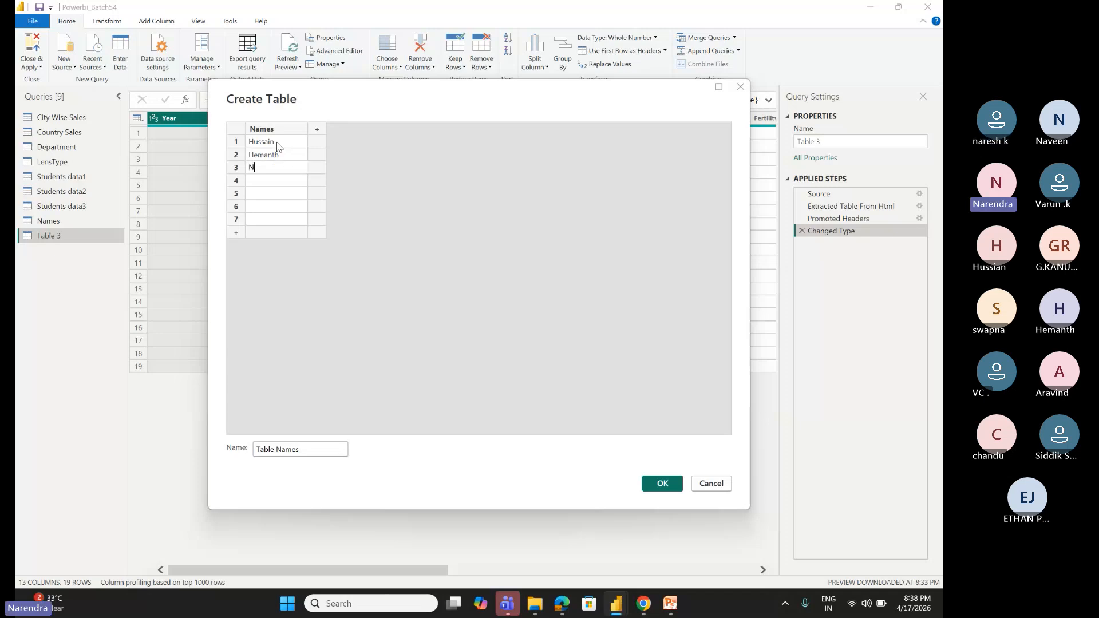
{"action": "type", "text": "aresh"}
{"action": "key", "text": "Return"}
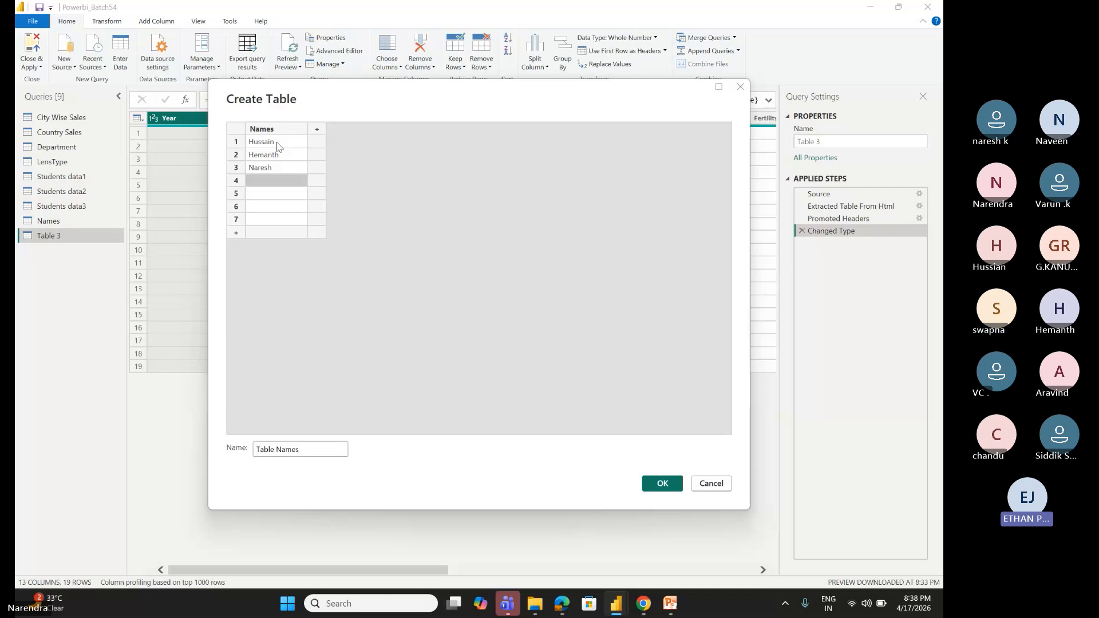
{"action": "type", "text": "Swapna"}
{"action": "key", "text": "Return"}
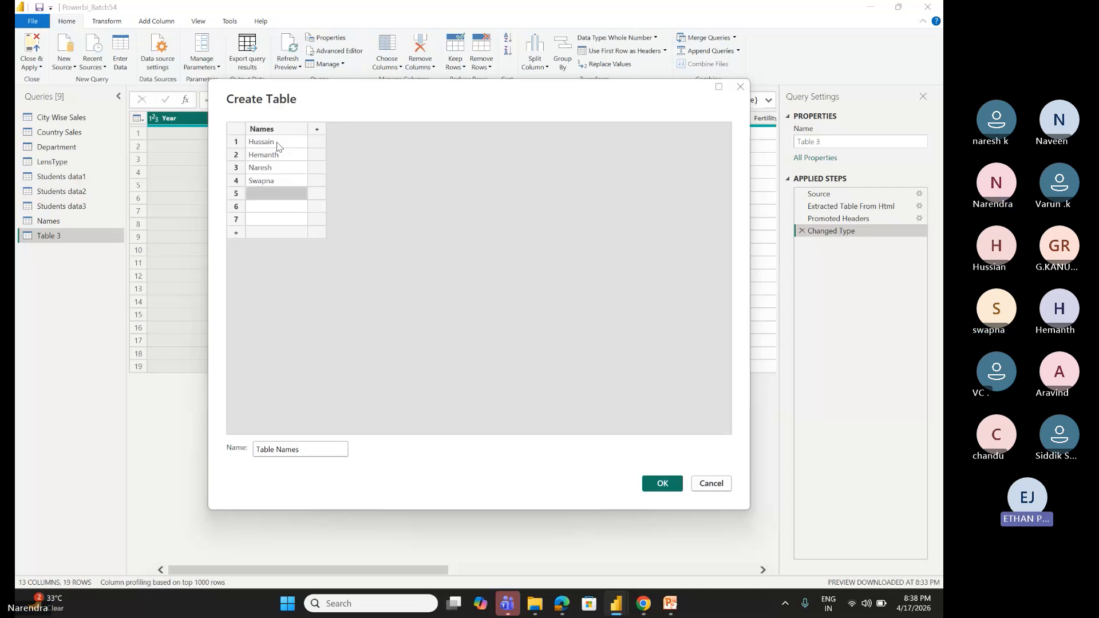
{"action": "type", "text": "Sindhu"}
{"action": "key", "text": "Return"}
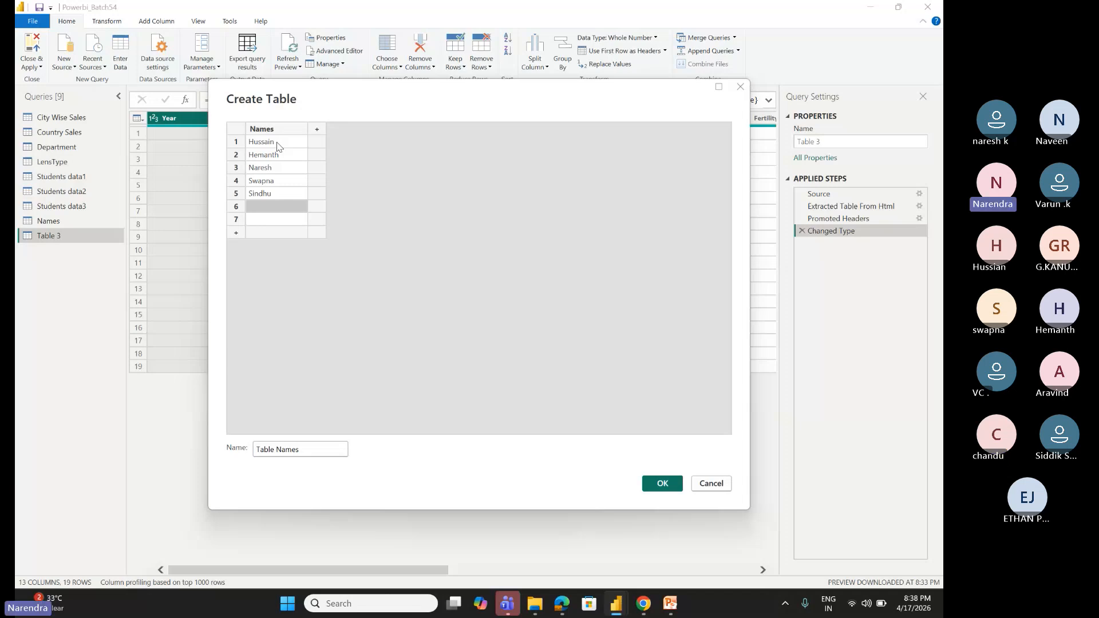
{"action": "type", "text": "Chandu"}
{"action": "key", "text": "Return"}
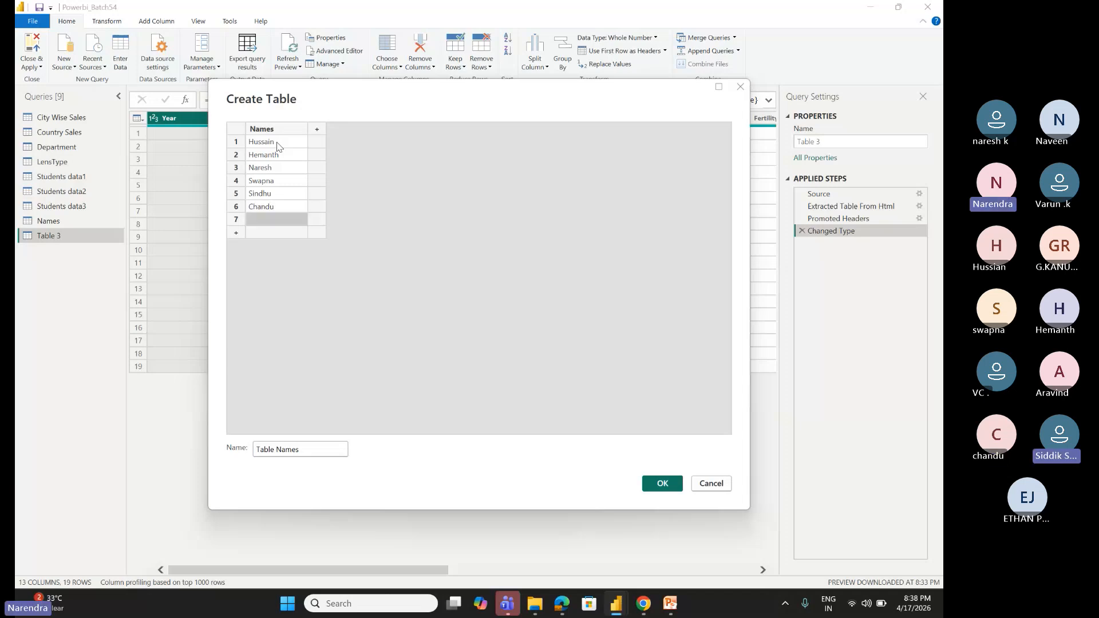
{"action": "type", "text": "S"}
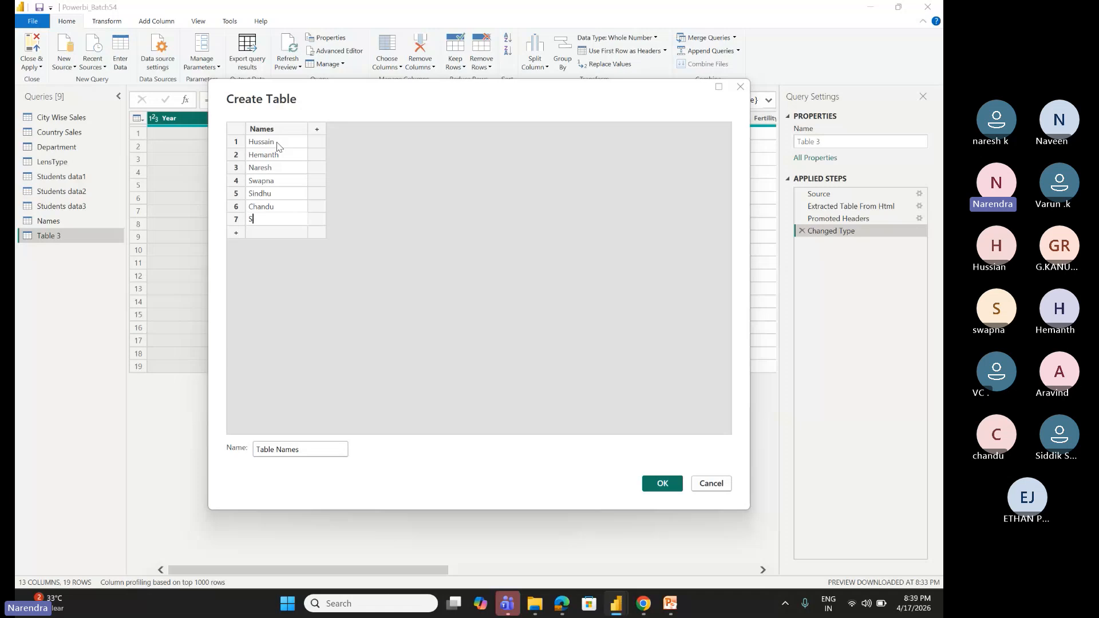
{"action": "type", "text": "iddiq"}
{"action": "key", "text": "Return"}
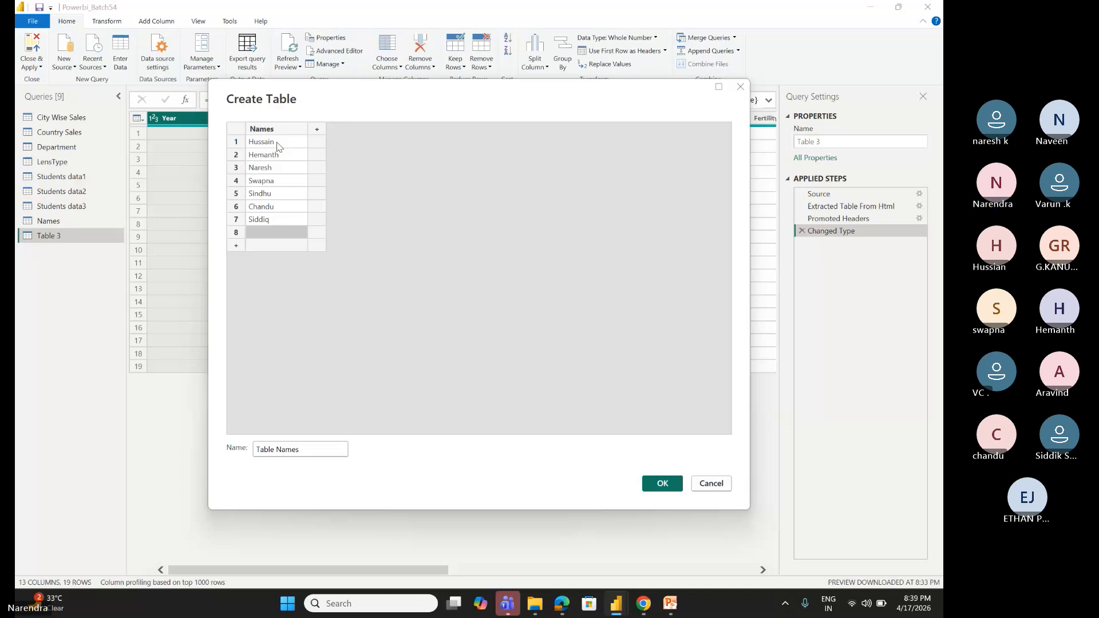
Step: Delete the empty row 8 and create the manually entered table as a query
{"action": "right_click", "coordinate": [244, 231]}
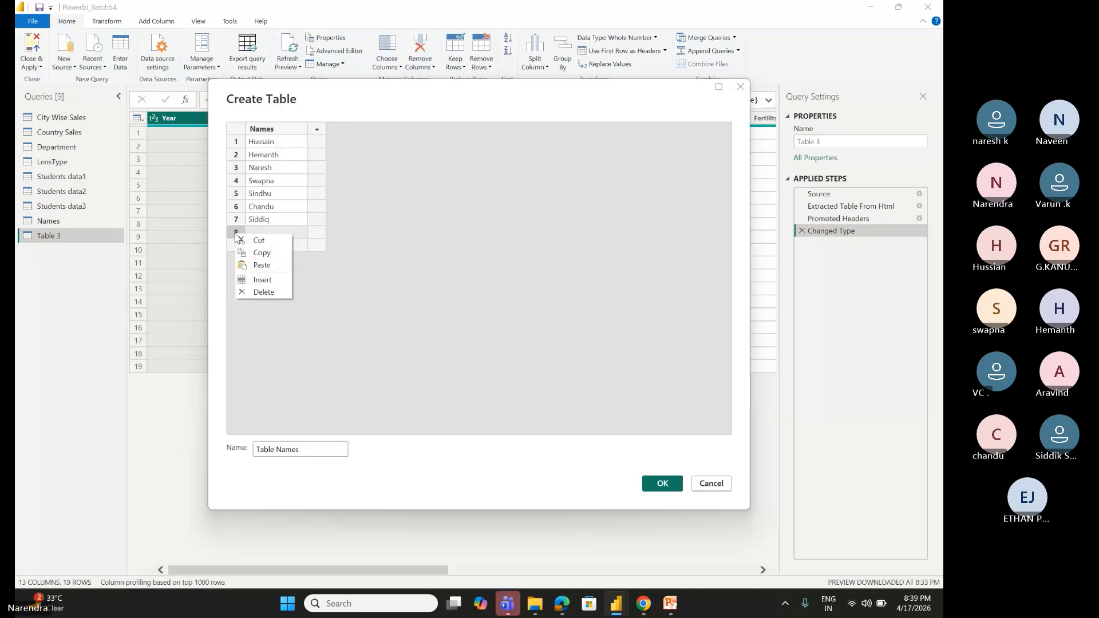
{"action": "left_click", "coordinate": [264, 293]}
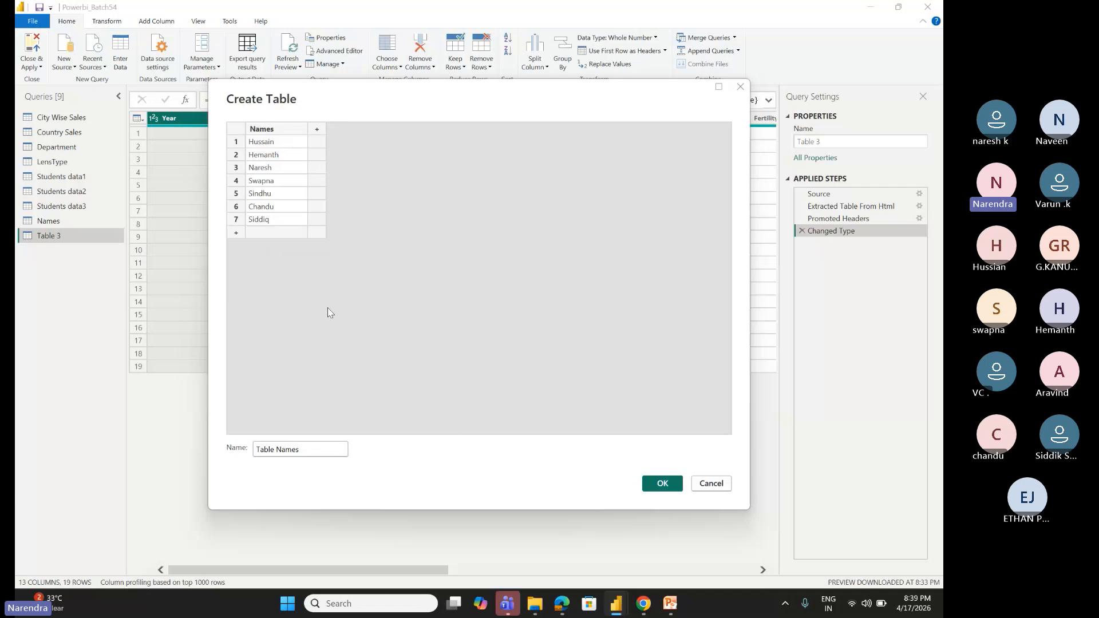
{"action": "left_click", "coordinate": [662, 484]}
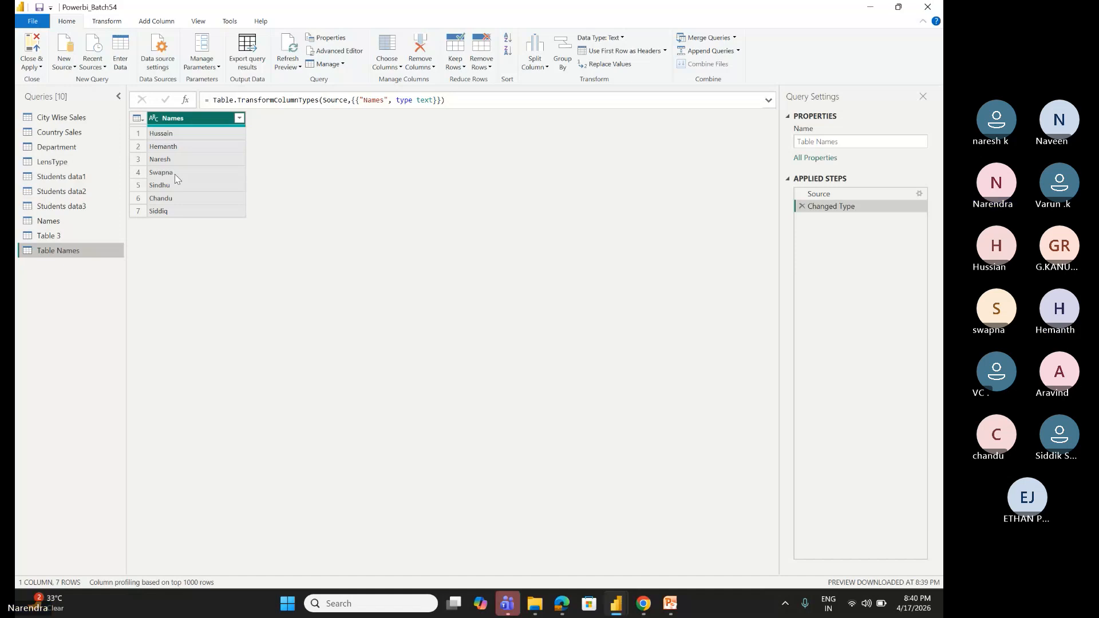
{"action": "key", "text": "alt+Tab"}
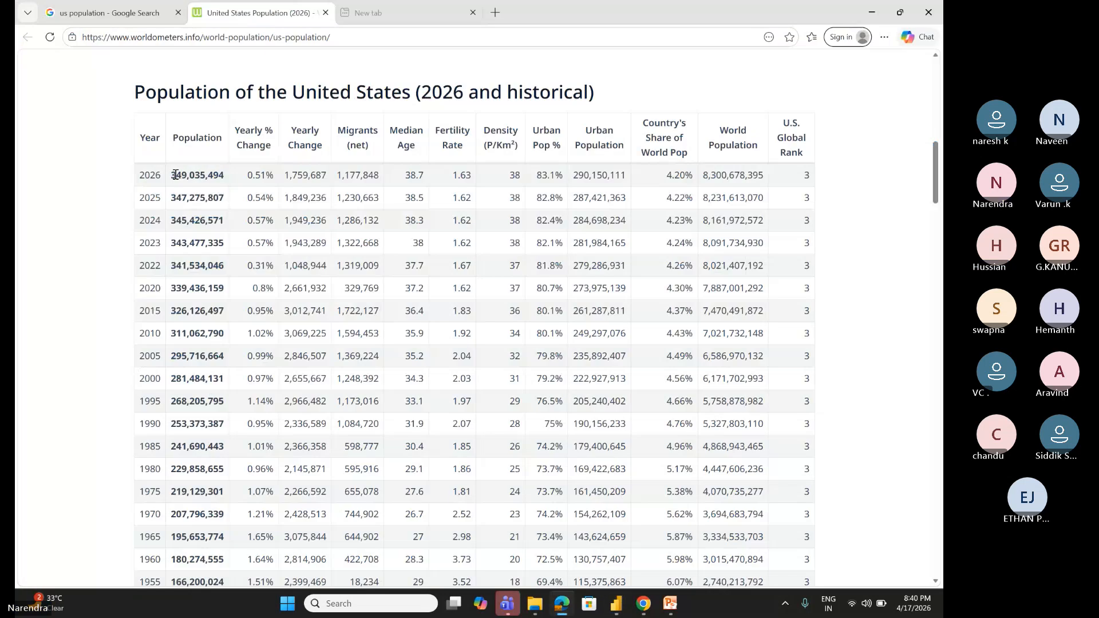
{"action": "key", "text": "alt+Tab"}
{"action": "key", "text": "alt+Tab"}
{"action": "key", "text": "alt+Tab"}
{"action": "key", "text": "alt+Tab"}
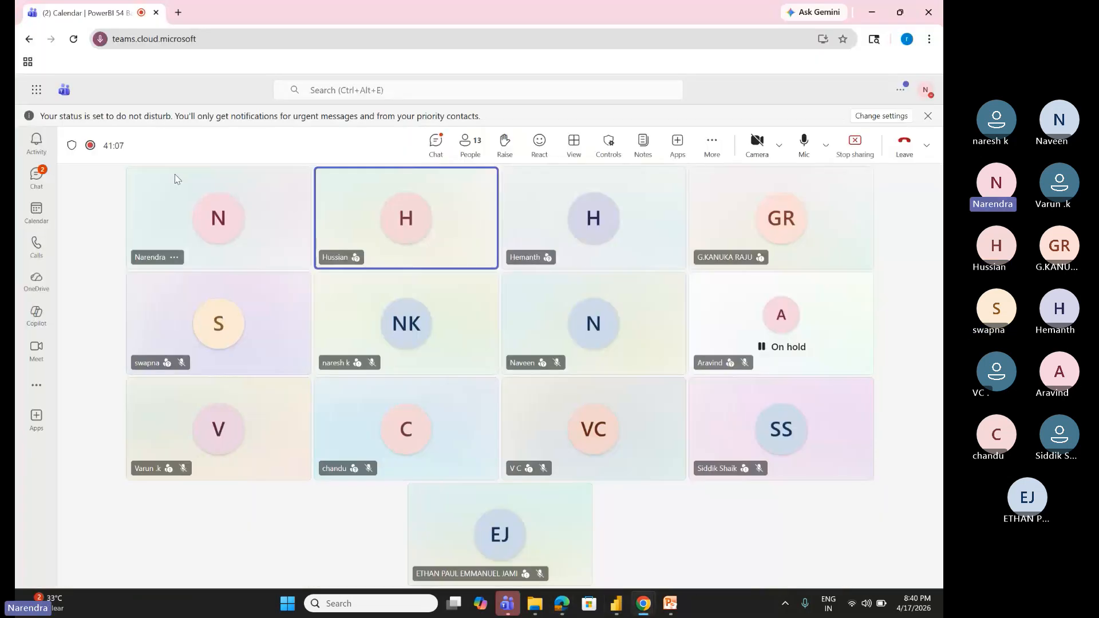
{"action": "key", "text": "alt+Tab"}
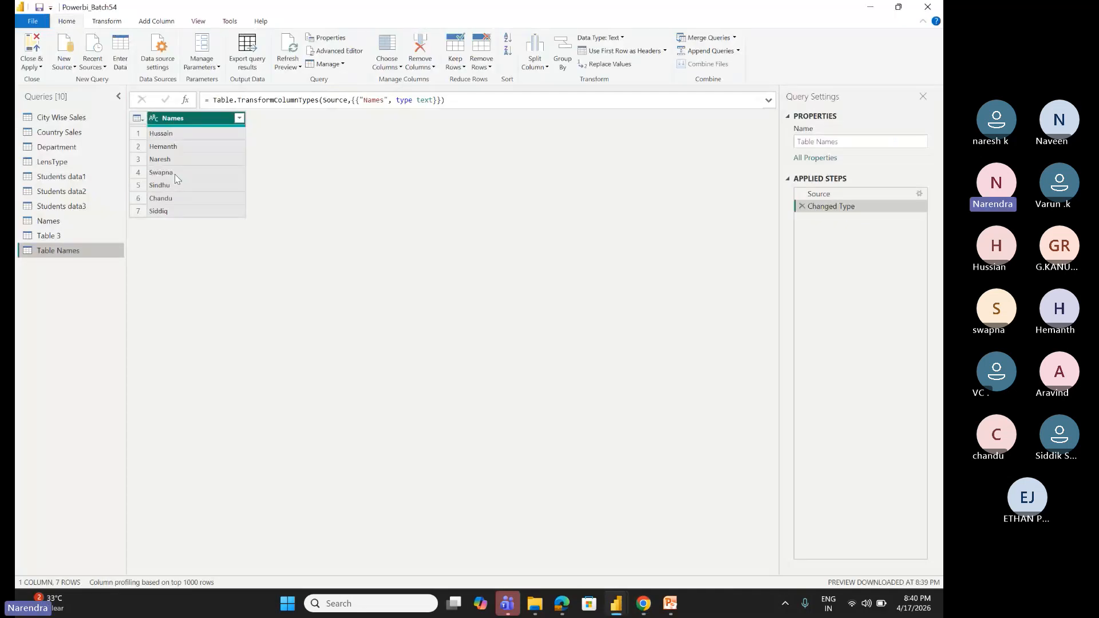
{"action": "key", "text": "alt+Tab"}
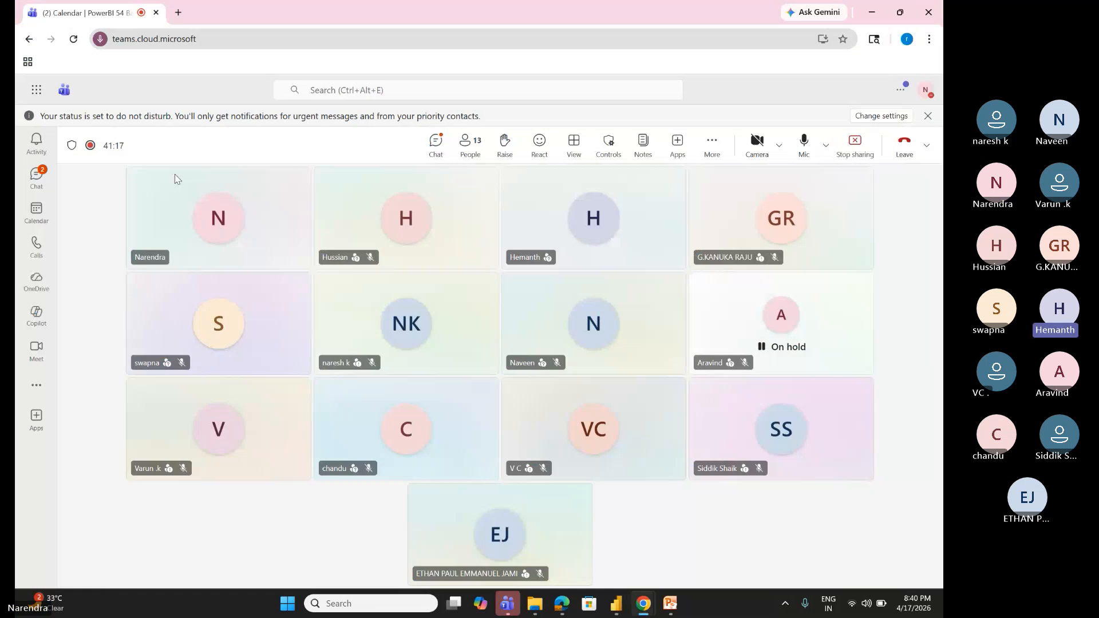
{"action": "key", "text": "alt+Tab"}
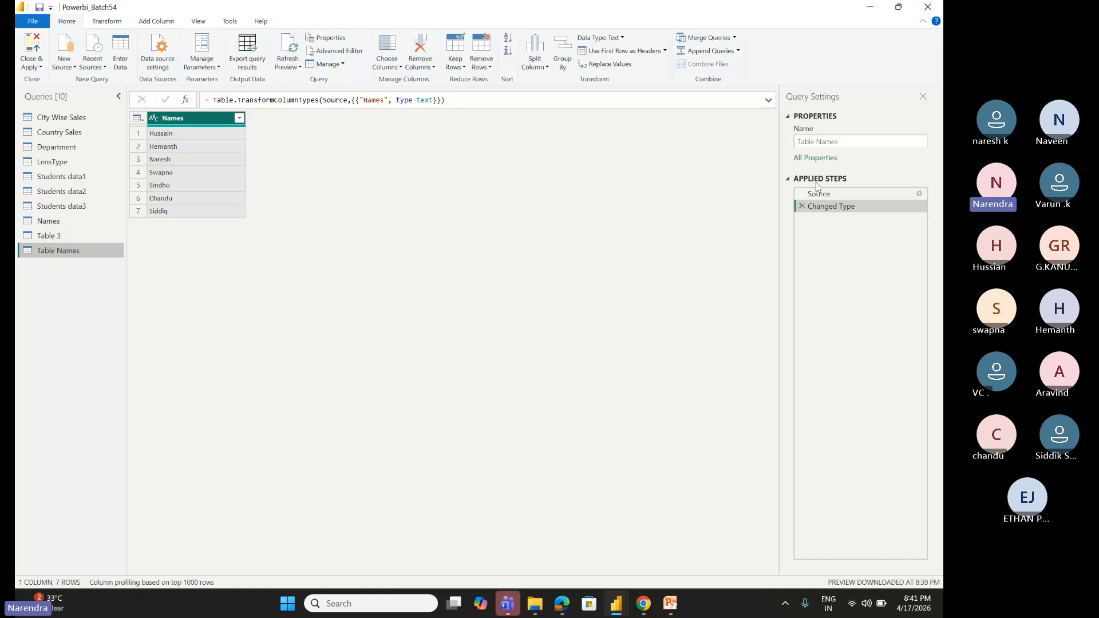
Step: Hide the Query Settings pane and bring it back through the view options
{"action": "left_click", "coordinate": [923, 97]}
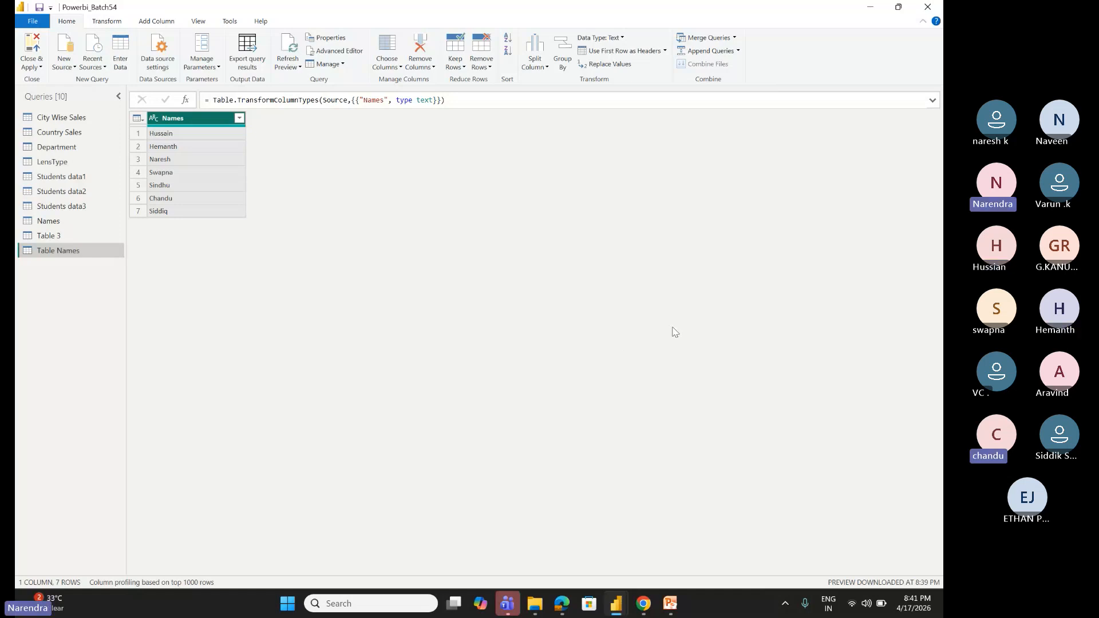
{"action": "left_click", "coordinate": [200, 23]}
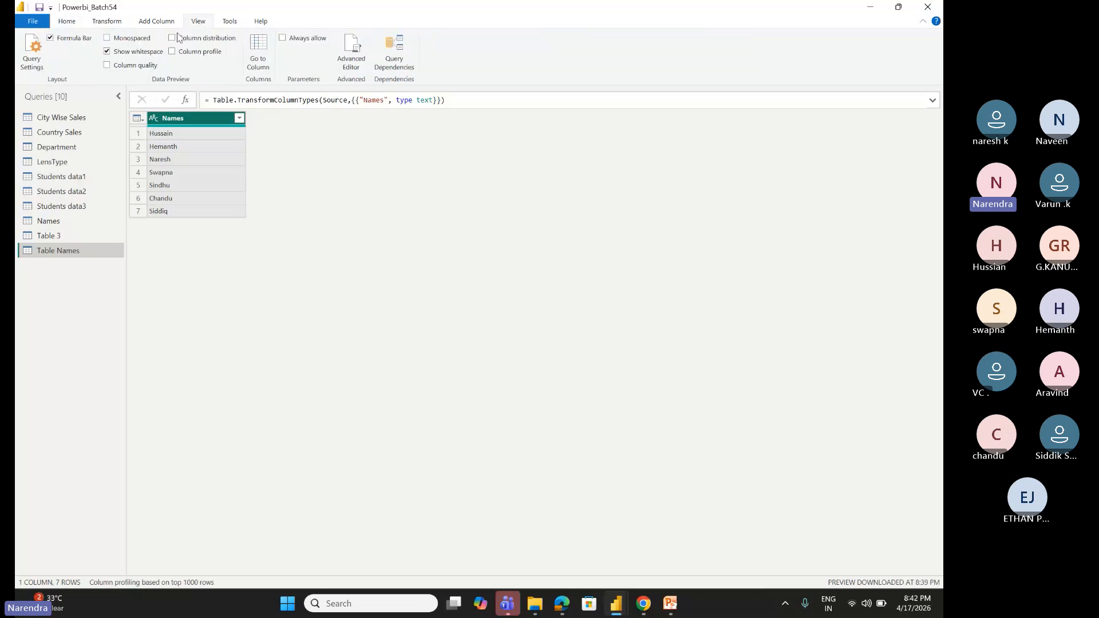
{"action": "left_click", "coordinate": [35, 59]}
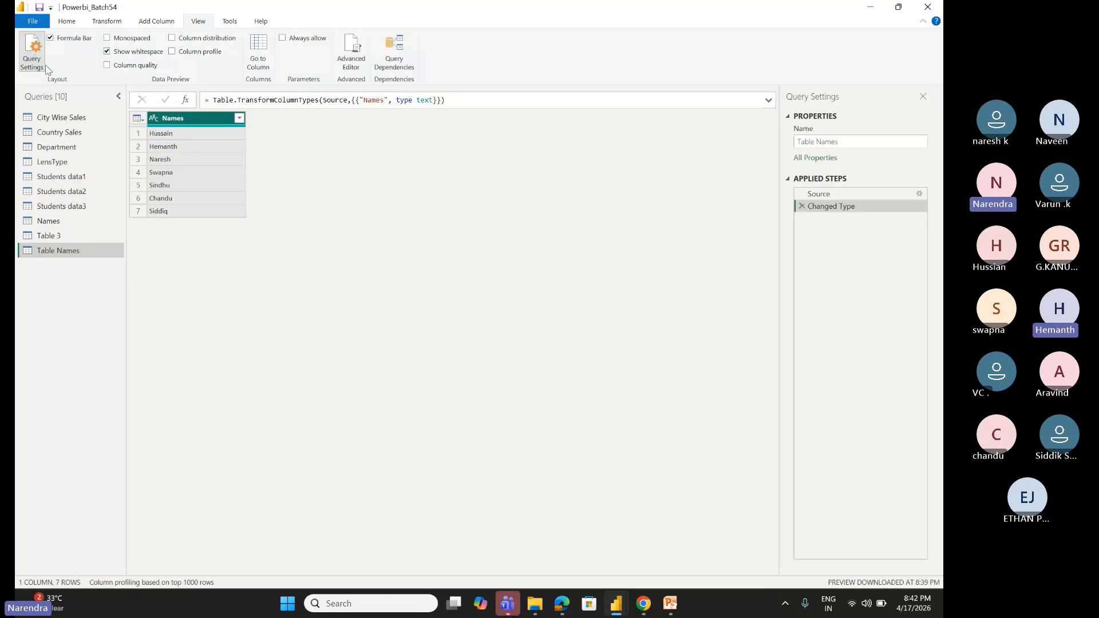
{"action": "left_click", "coordinate": [71, 23]}
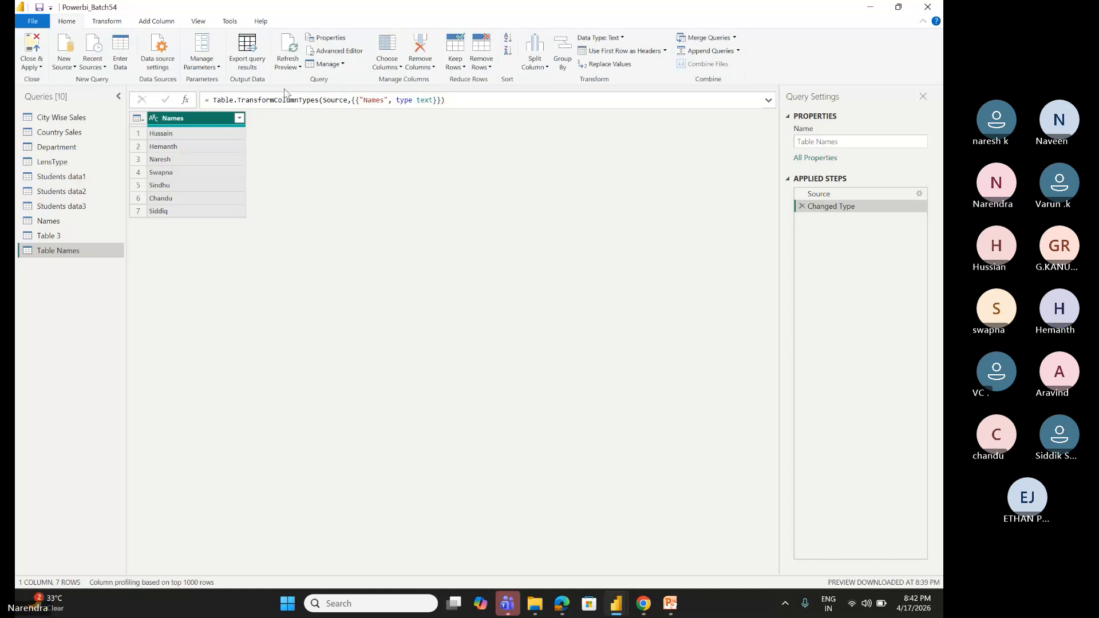
{"action": "left_click", "coordinate": [194, 21]}
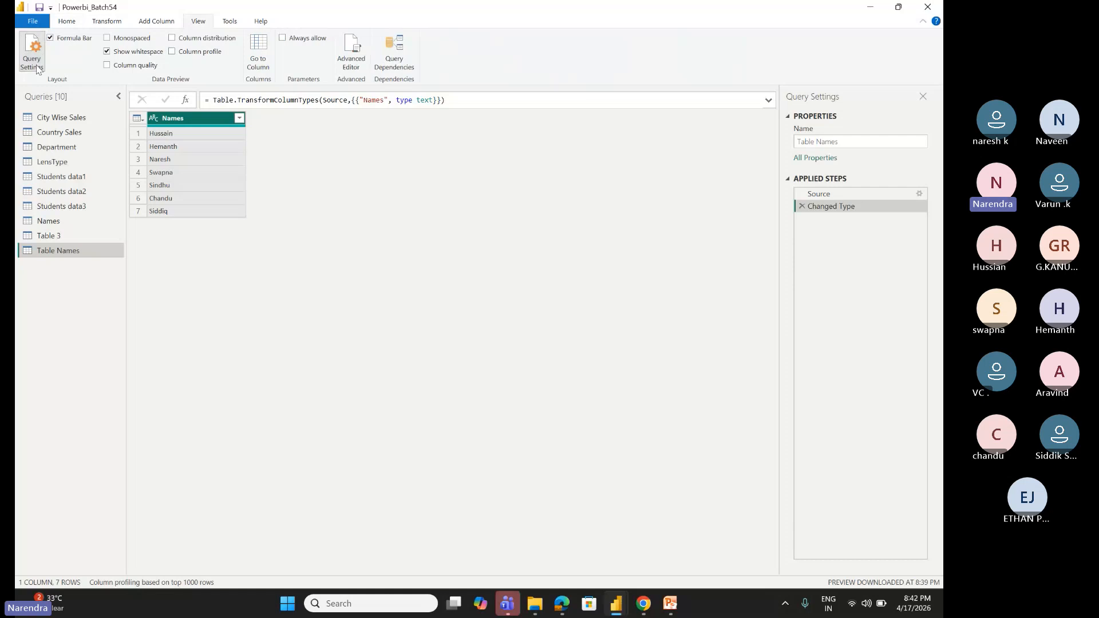
{"action": "left_click", "coordinate": [67, 21]}
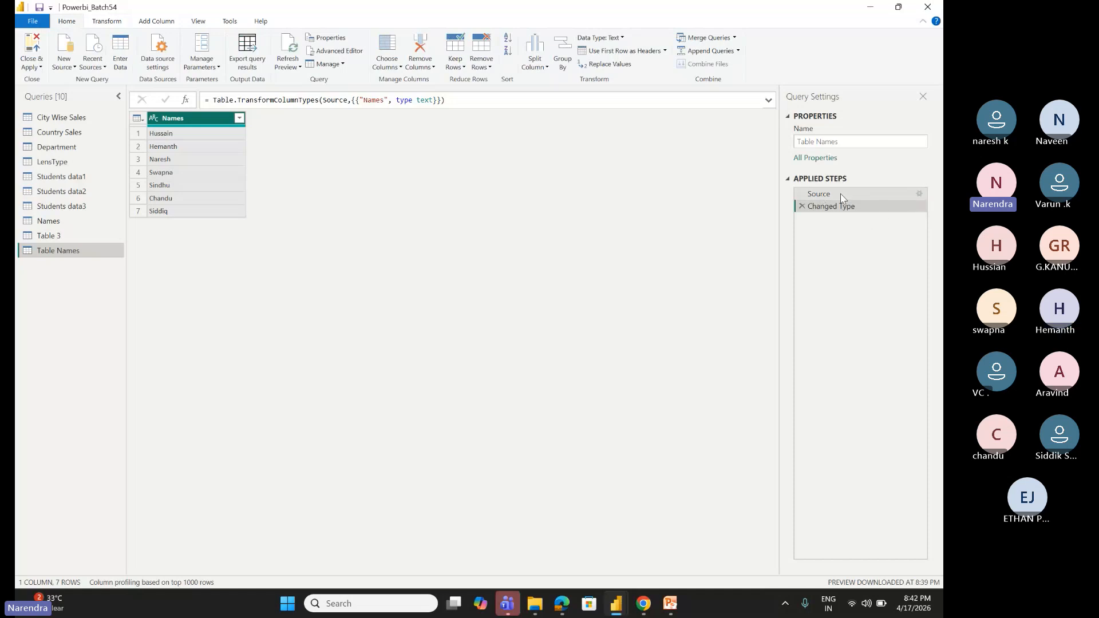
Step: Edit the source of the Table Names query and add an eighth row with the presenter's first name
{"action": "left_click", "coordinate": [920, 197]}
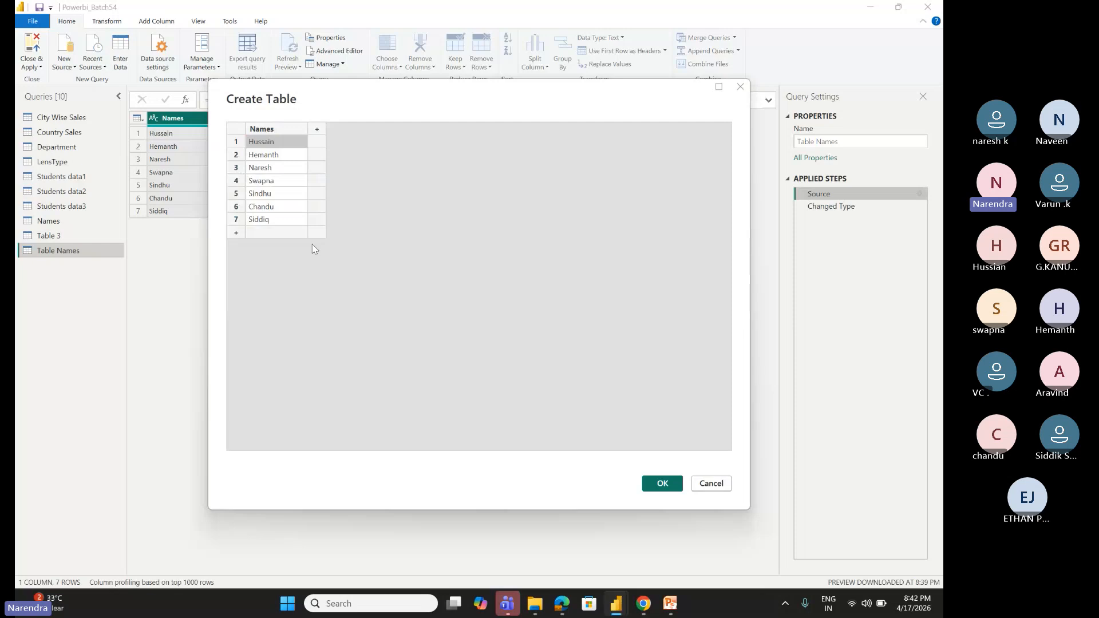
{"action": "left_click", "coordinate": [236, 233]}
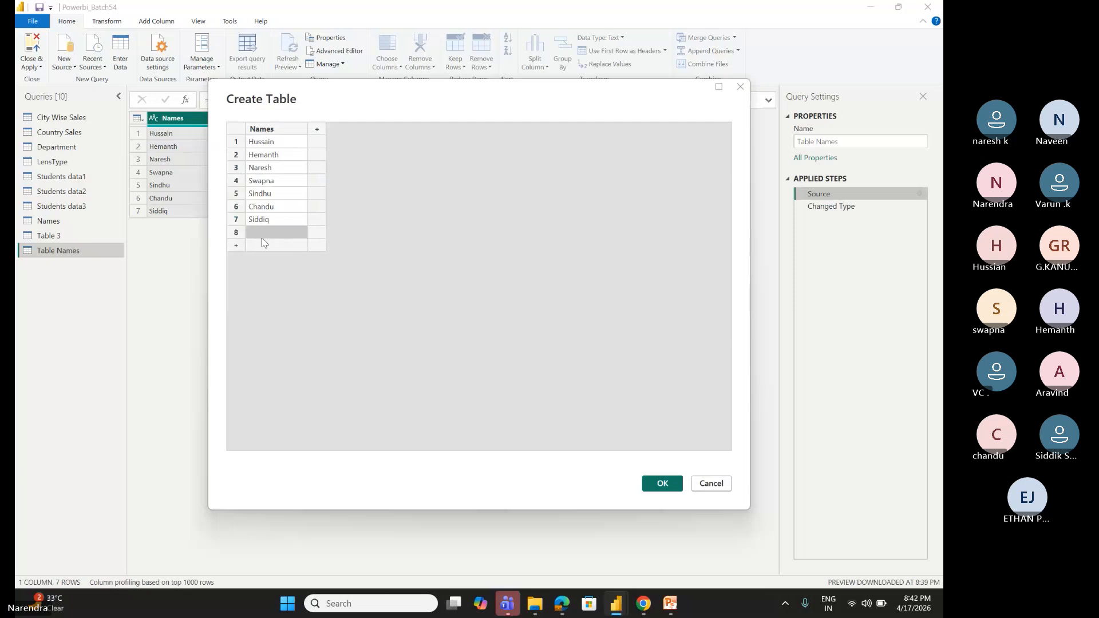
{"action": "left_click", "coordinate": [273, 235]}
{"action": "type", "text": "Narendra"}
{"action": "left_click", "coordinate": [375, 288]}
{"action": "left_click", "coordinate": [667, 488]}
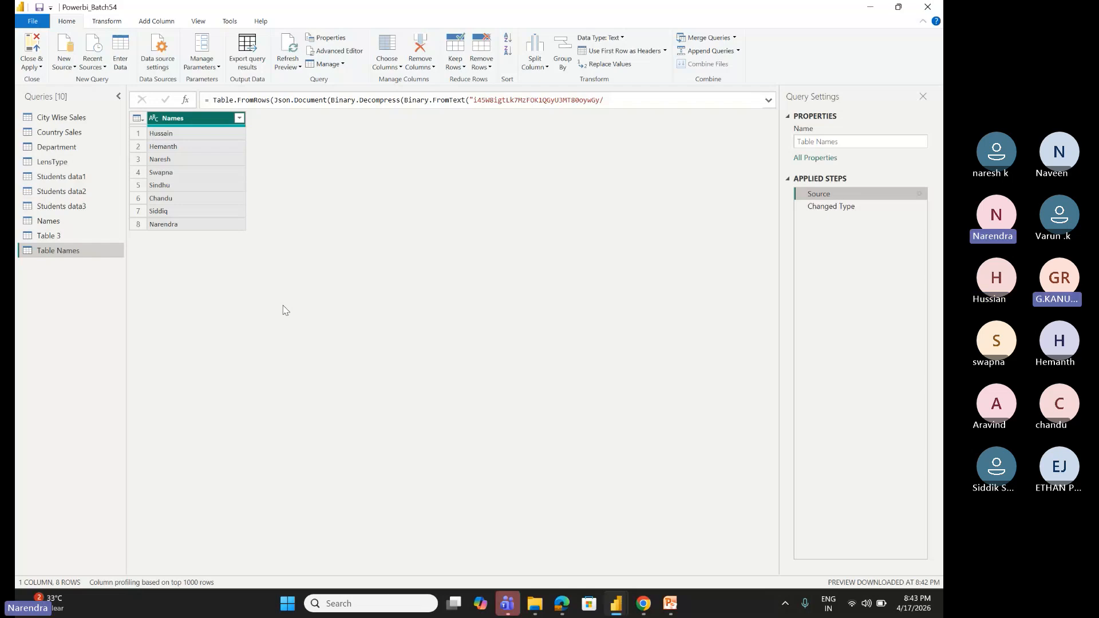
Step: Switch to the Teams meeting in the browser, review the participants list, and return to Power Query
{"action": "key", "text": "alt+Tab"}
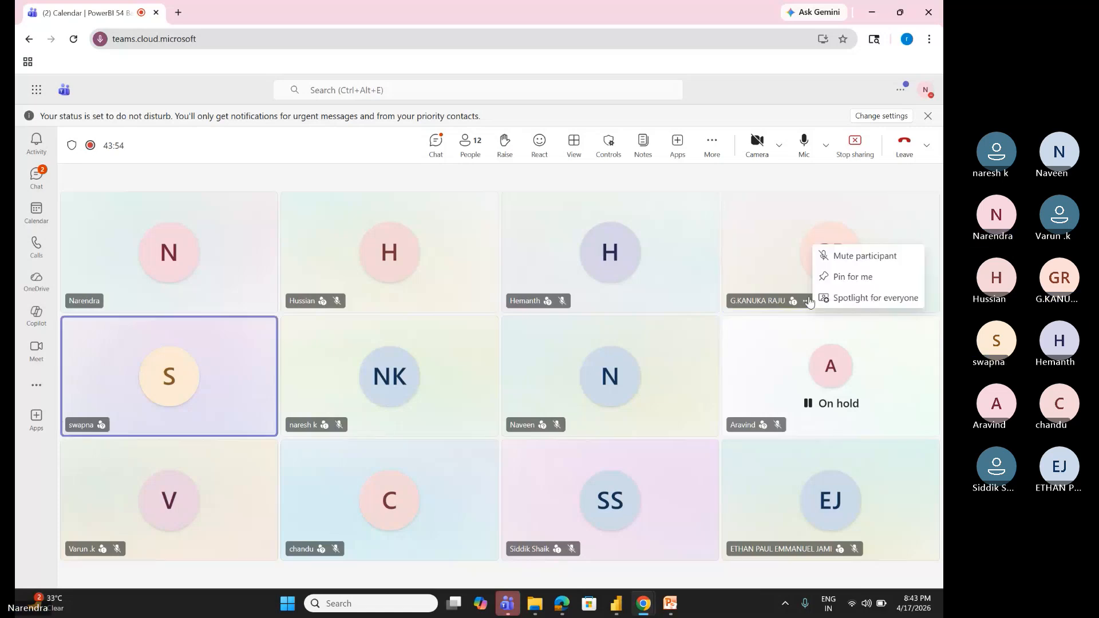
{"action": "left_click_drag", "start_coordinate": [791, 208], "coordinate": [464, 149]}
{"action": "left_click", "coordinate": [464, 149]}
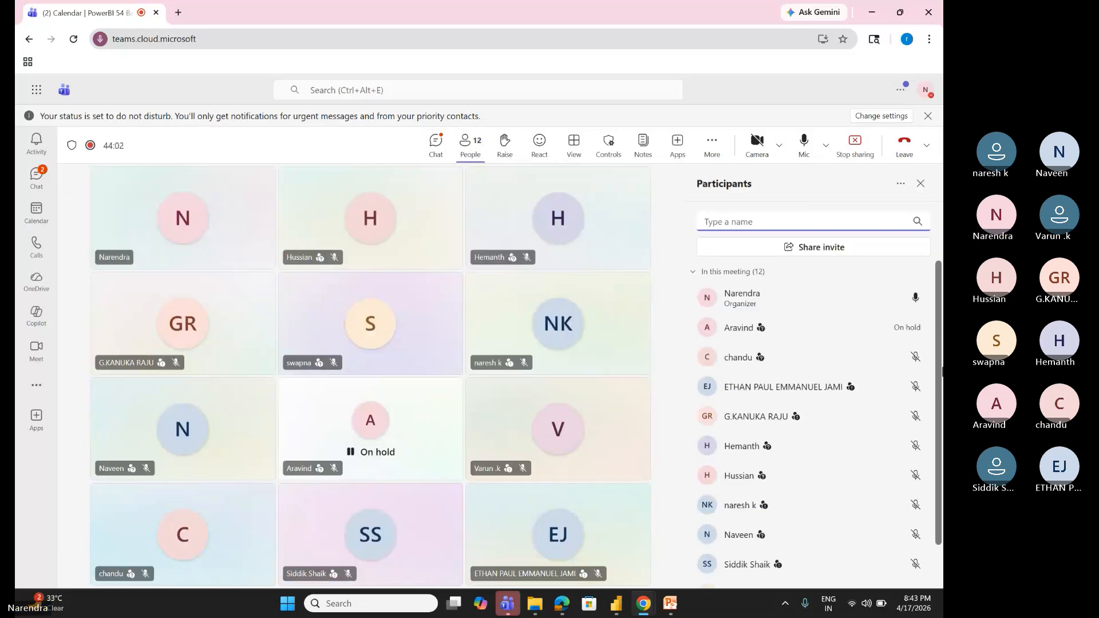
{"action": "left_click", "coordinate": [920, 187]}
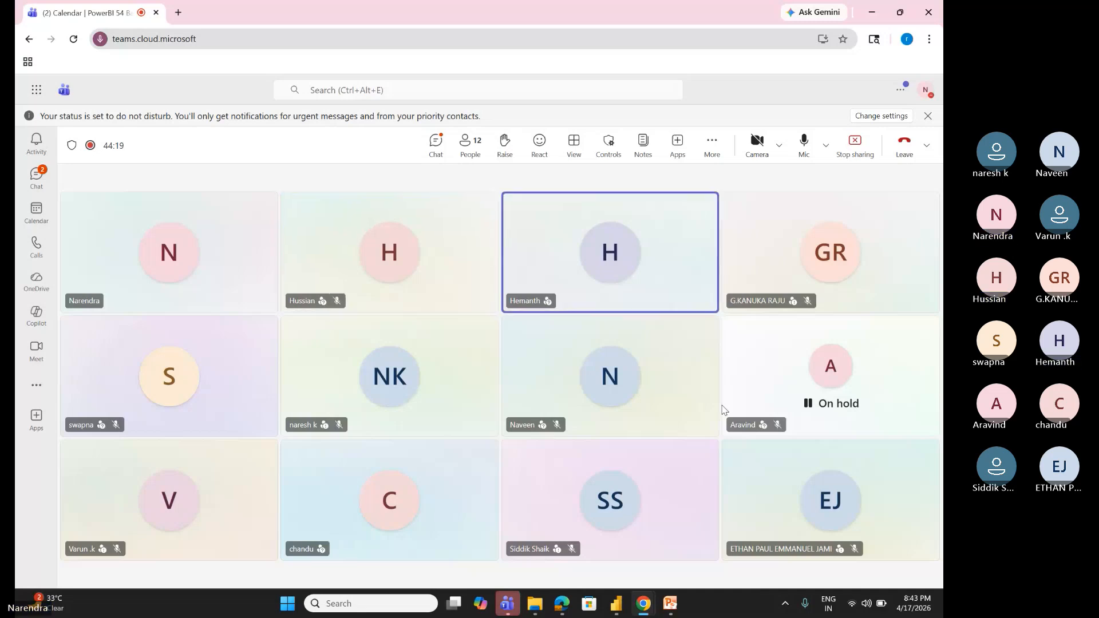
{"action": "key", "text": "alt+Tab"}
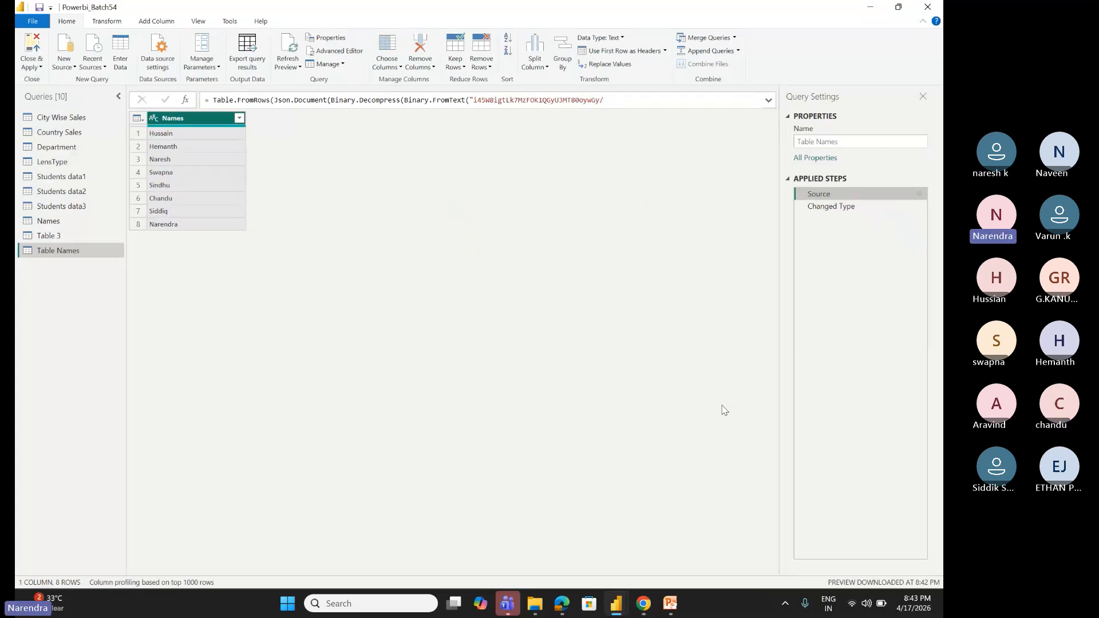
{"action": "key", "text": "alt+Tab"}
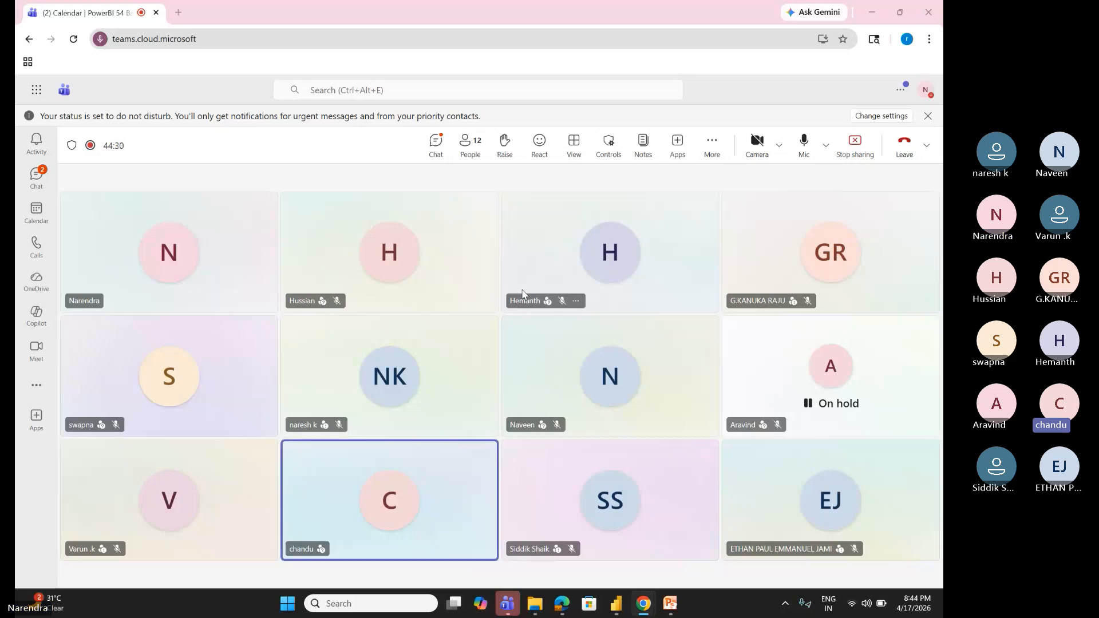
{"action": "key", "text": "alt+Tab"}
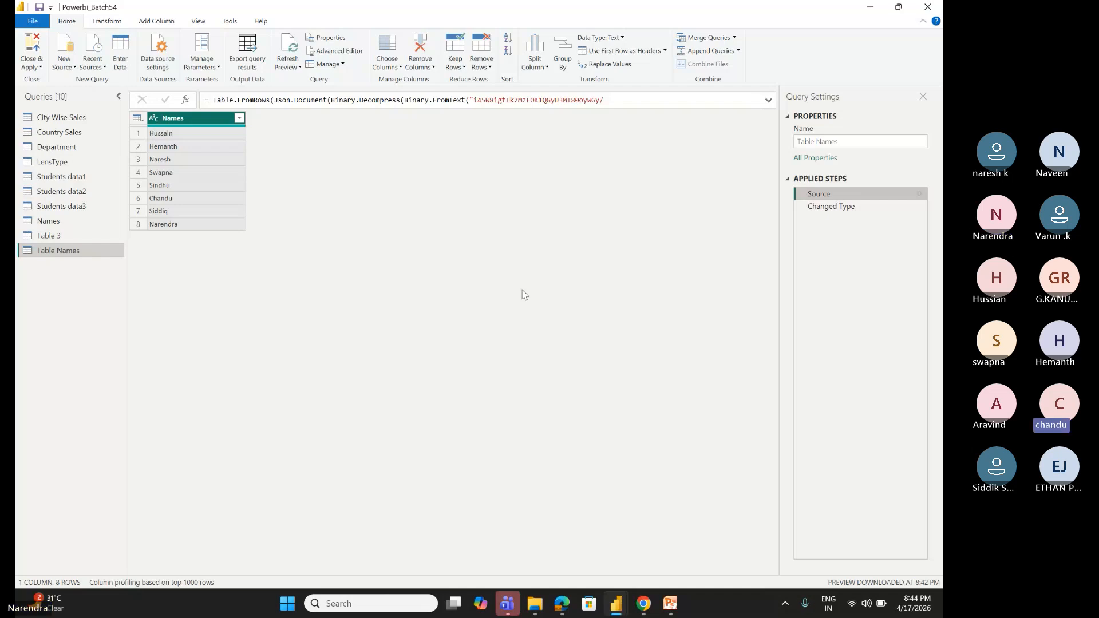
Step: Open the City Wise Sales query
{"action": "left_click", "coordinate": [78, 119]}
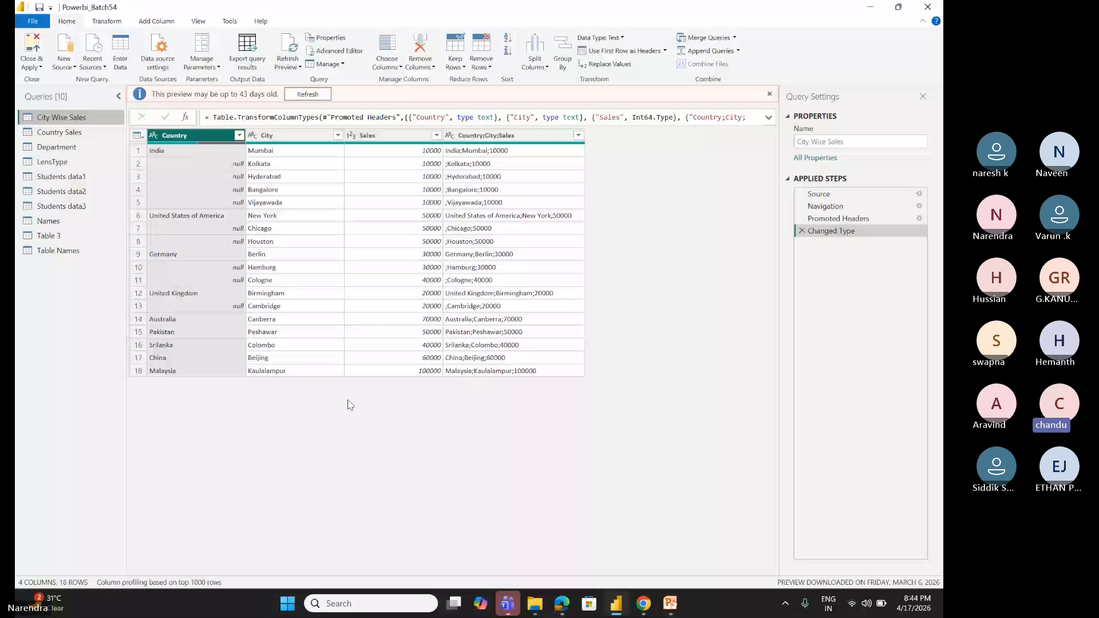
{"action": "left_click", "coordinate": [508, 604]}
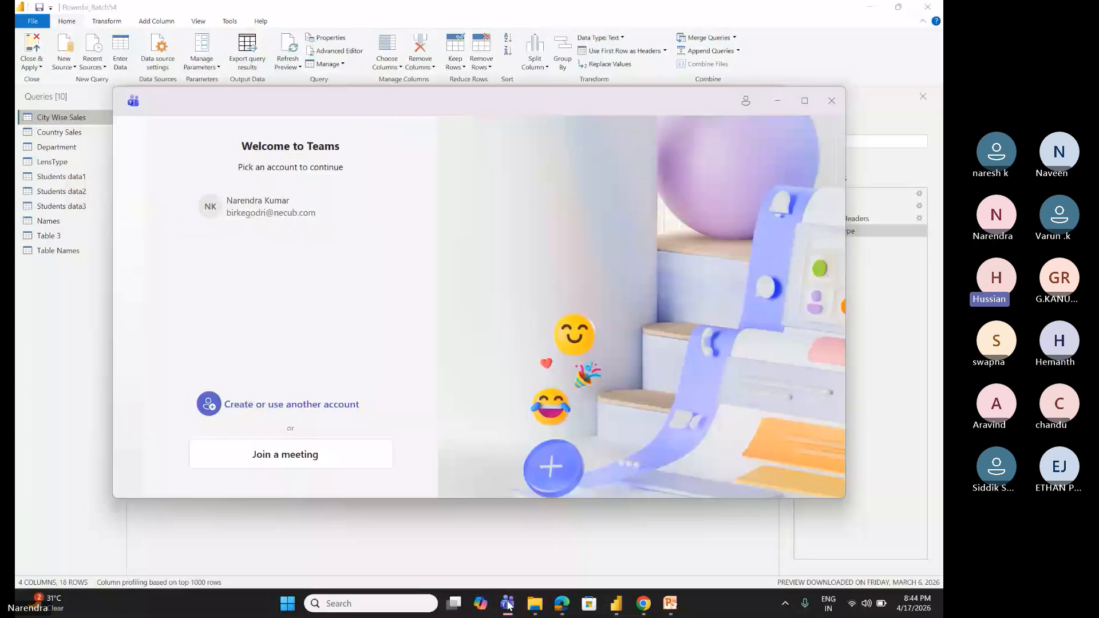
{"action": "left_click", "coordinate": [508, 604]}
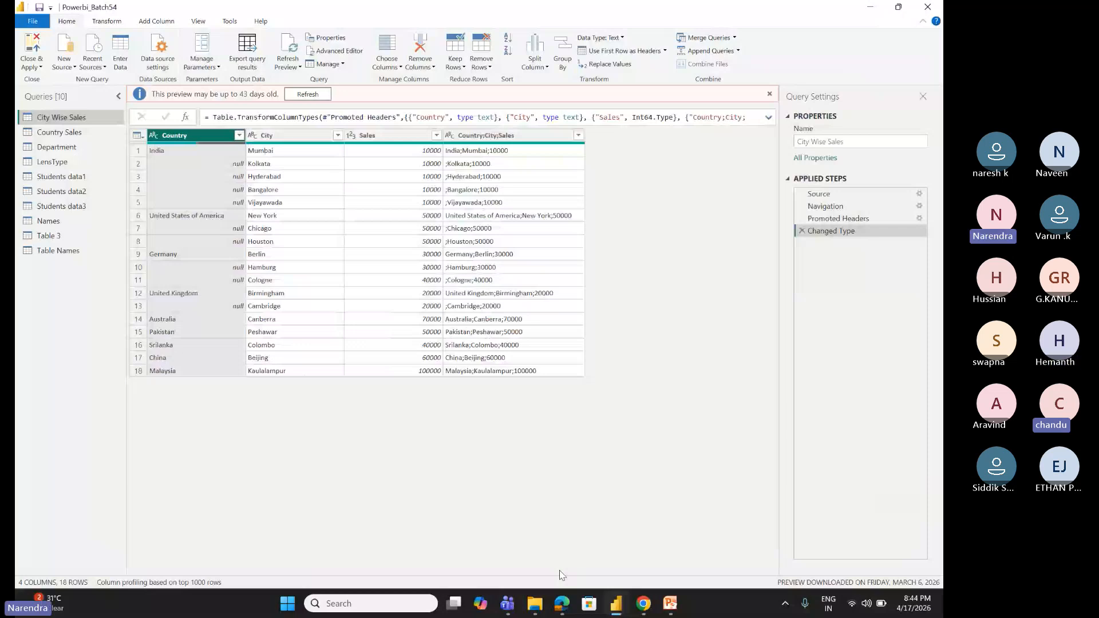
Step: Switch to the Teams meeting in the browser, read the newest chat messages, and return to Power Query
{"action": "key", "text": "alt+Tab"}
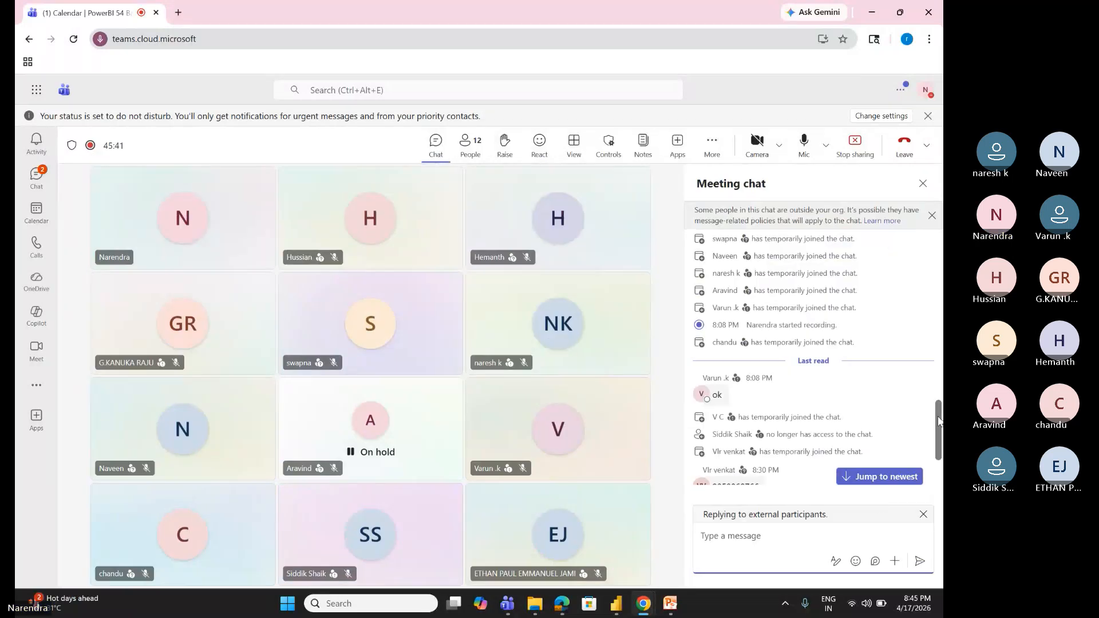
{"action": "left_click", "coordinate": [901, 478]}
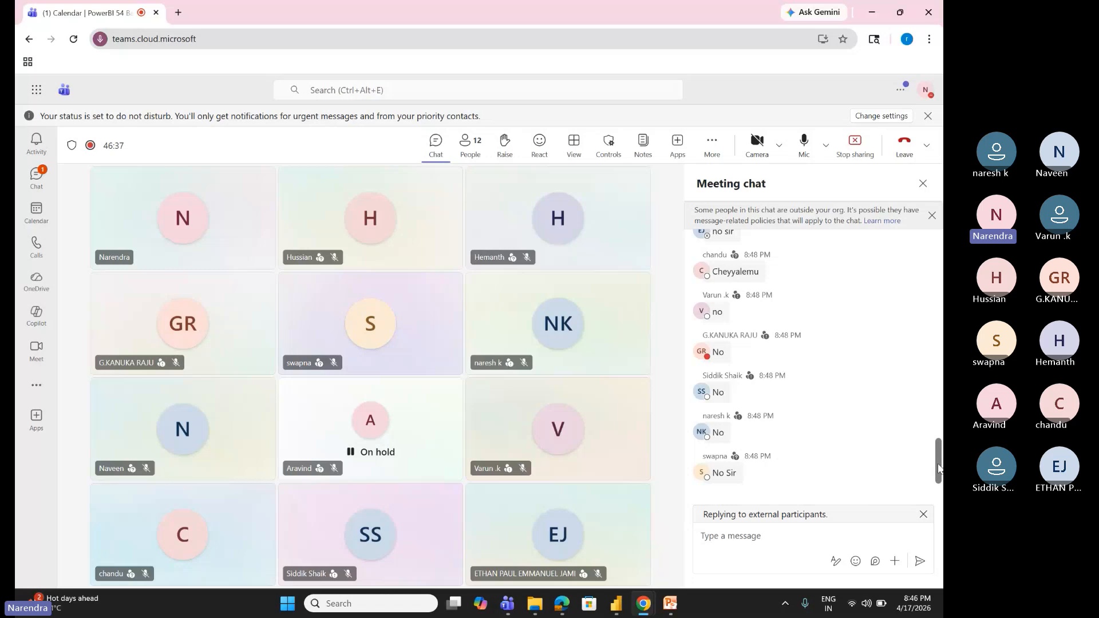
{"action": "left_click_drag", "start_coordinate": [939, 468], "coordinate": [943, 503]}
{"action": "left_click", "coordinate": [923, 184]}
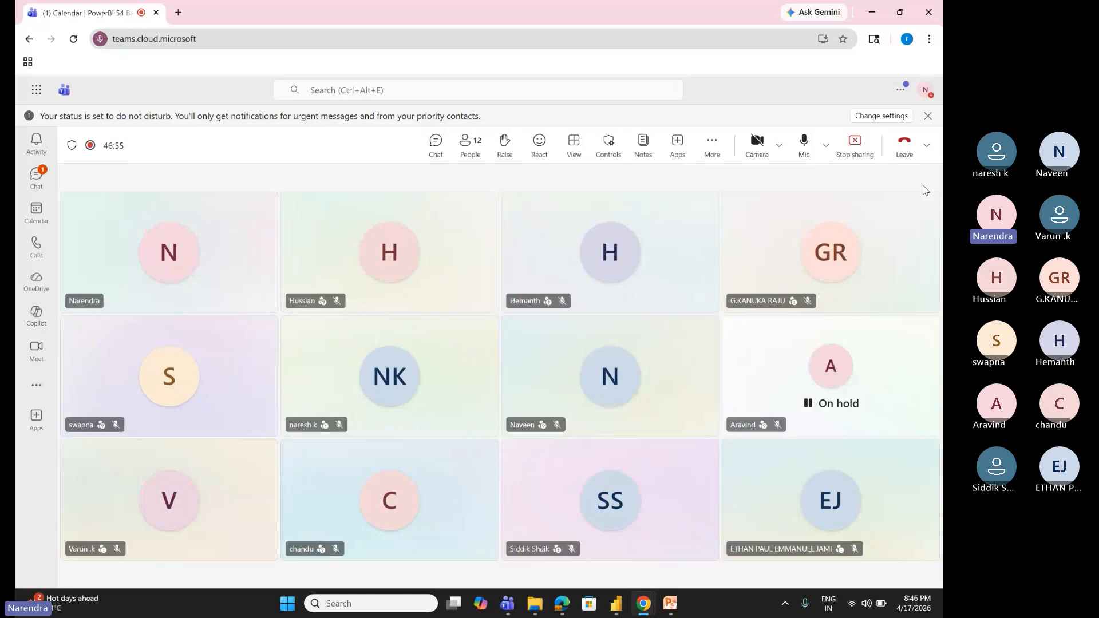
{"action": "key", "text": "alt+Tab"}
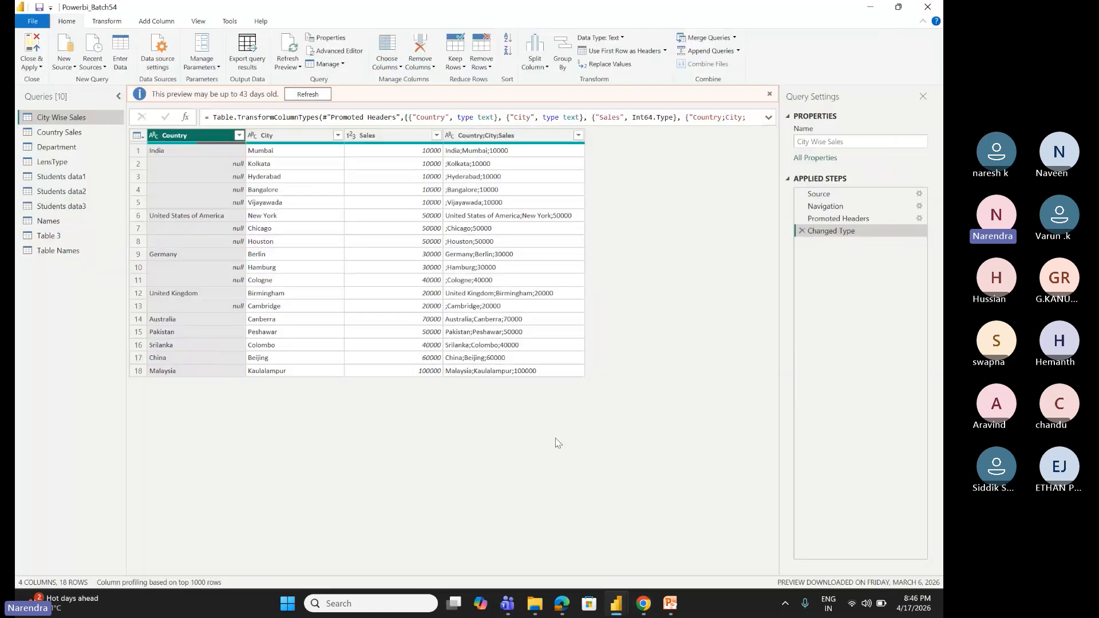
Step: Check the Excel file path in the City Wise Sales source settings without changing it, and compare with the Table Names query
{"action": "left_click", "coordinate": [919, 194]}
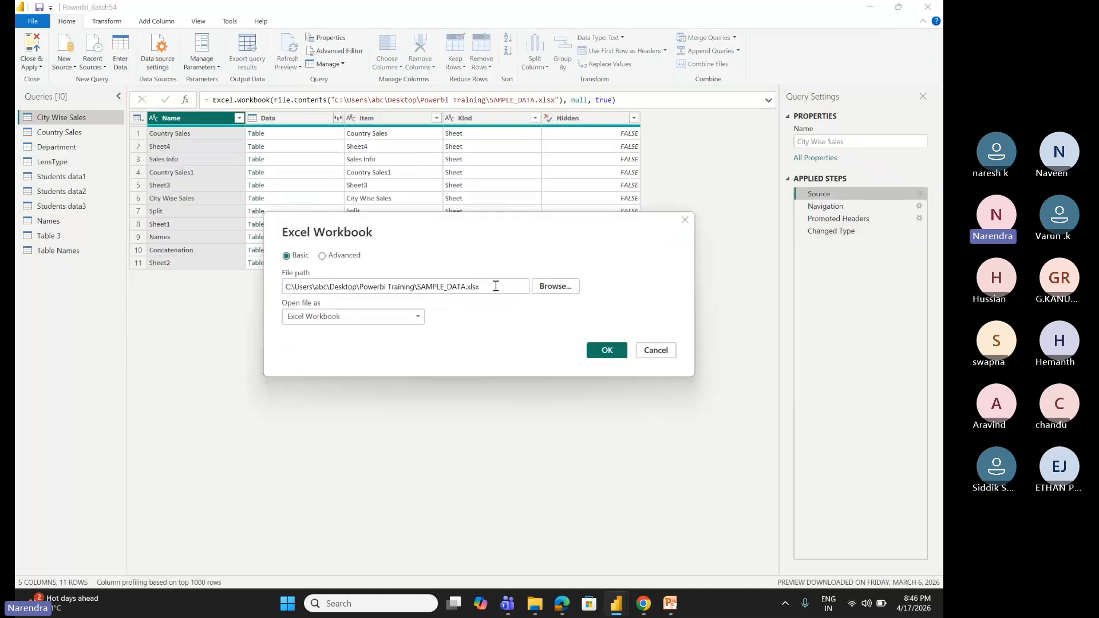
{"action": "left_click_drag", "start_coordinate": [495, 286], "coordinate": [284, 287]}
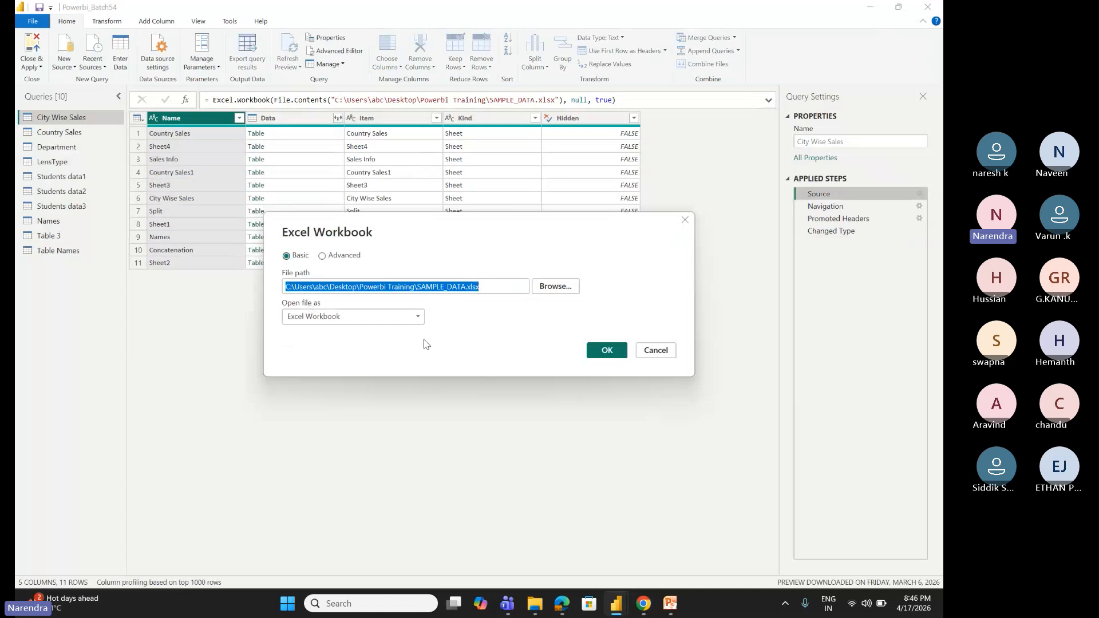
{"action": "left_click", "coordinate": [655, 350]}
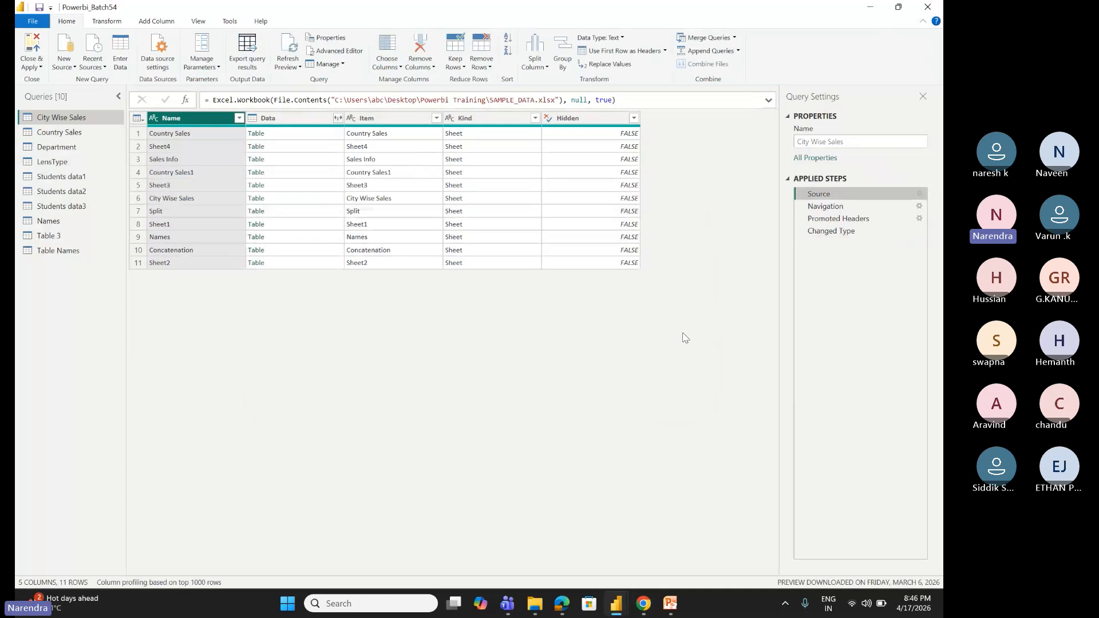
{"action": "left_click", "coordinate": [838, 232]}
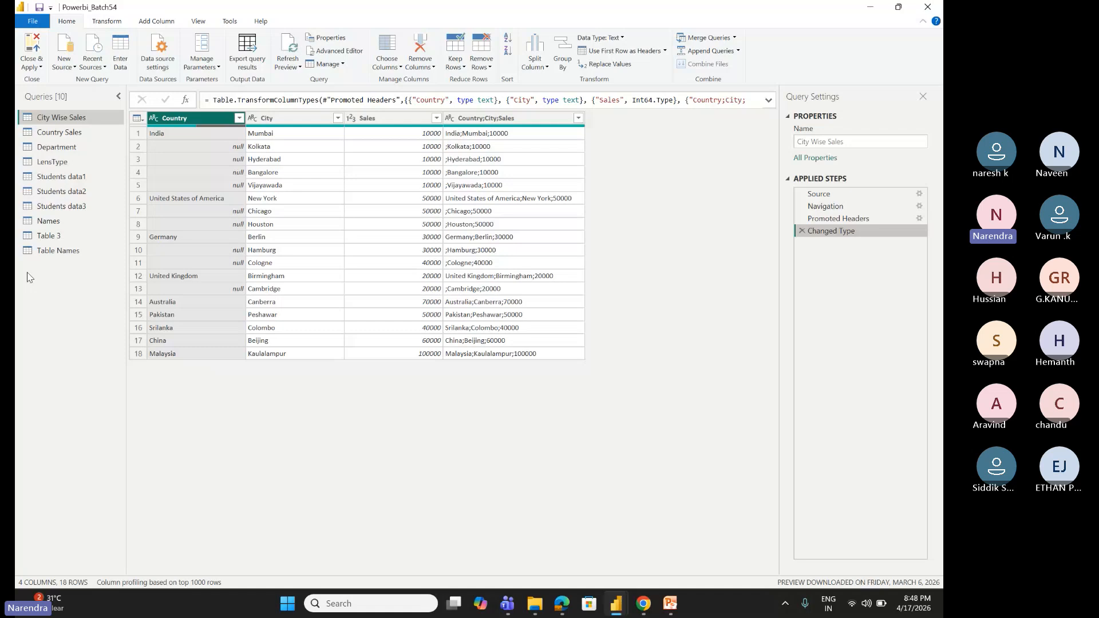
{"action": "left_click", "coordinate": [51, 251]}
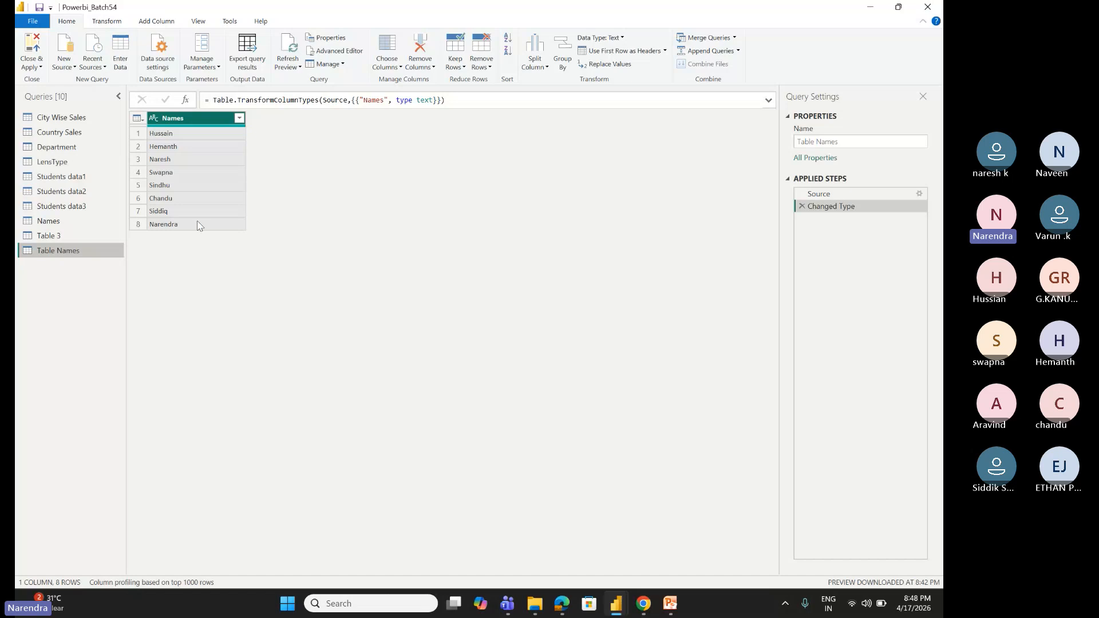
Step: Return to the City Wise Sales query and refresh all query previews twice
{"action": "left_click", "coordinate": [68, 119]}
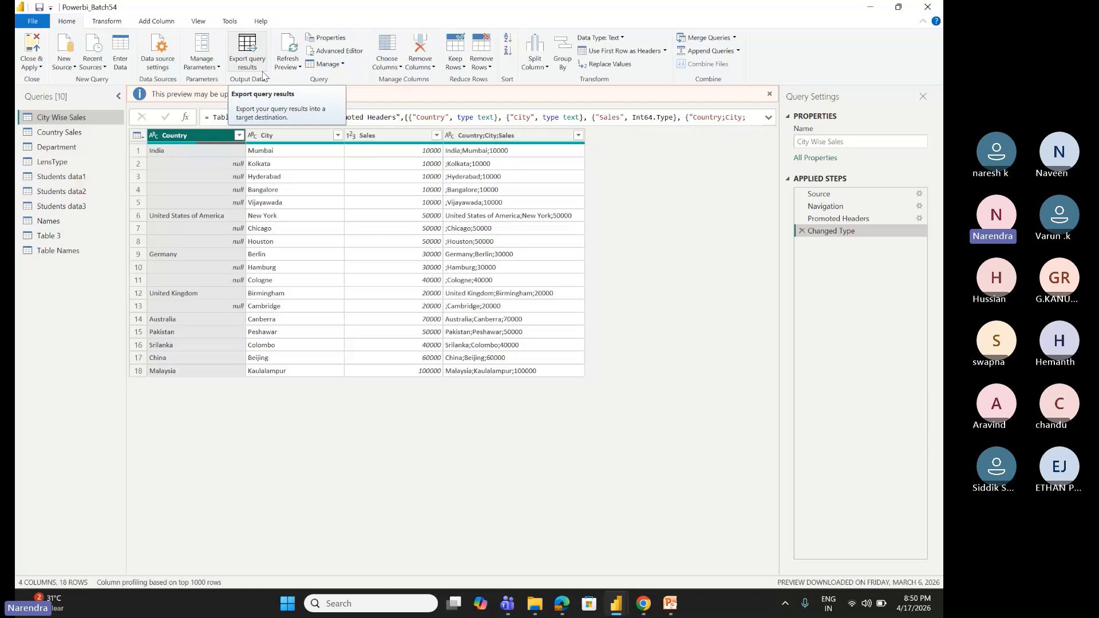
{"action": "left_click", "coordinate": [294, 70]}
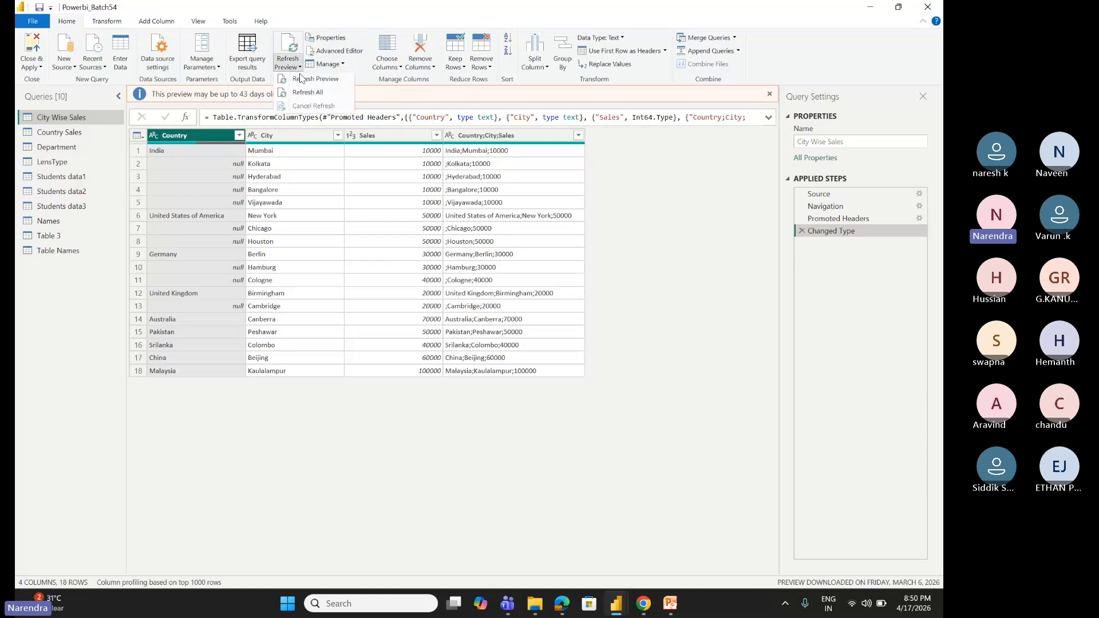
{"action": "left_click", "coordinate": [676, 310]}
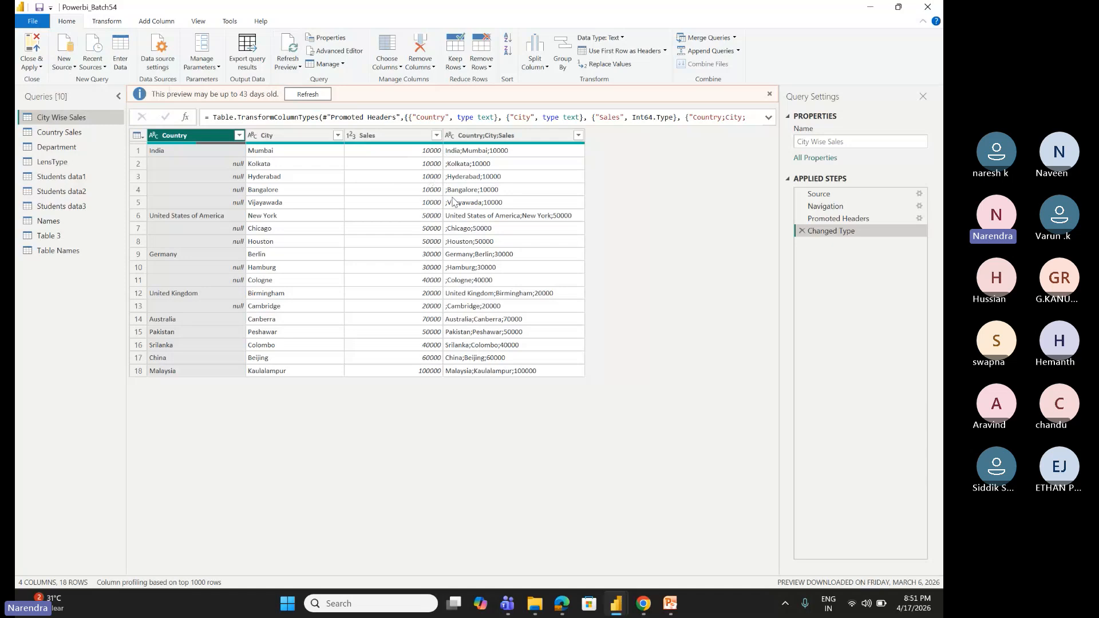
{"action": "left_click", "coordinate": [300, 68]}
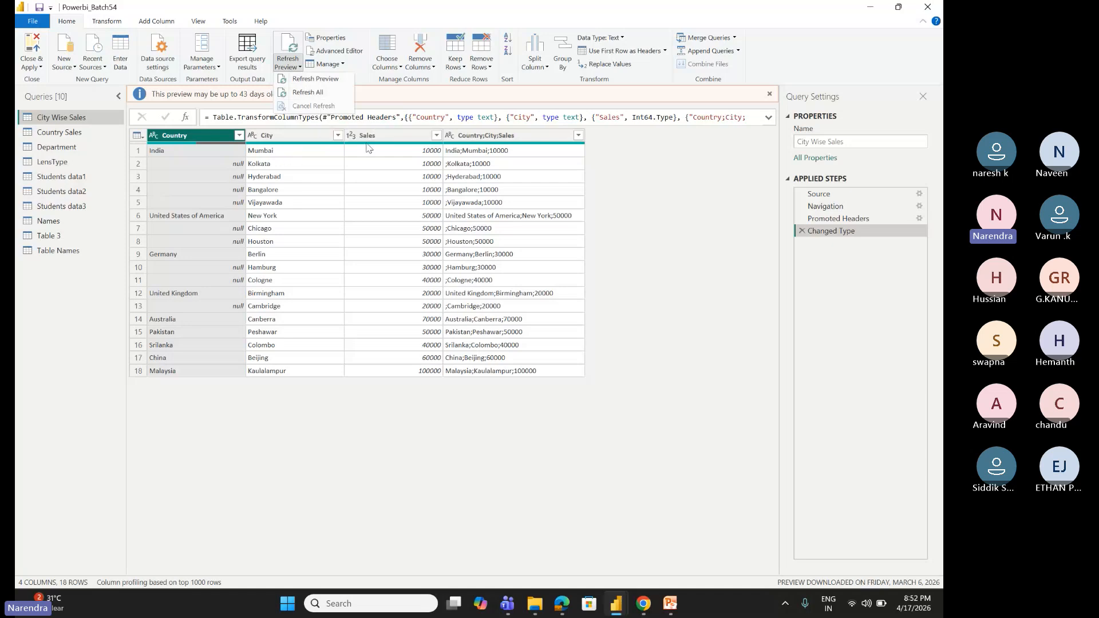
{"action": "left_click", "coordinate": [329, 90]}
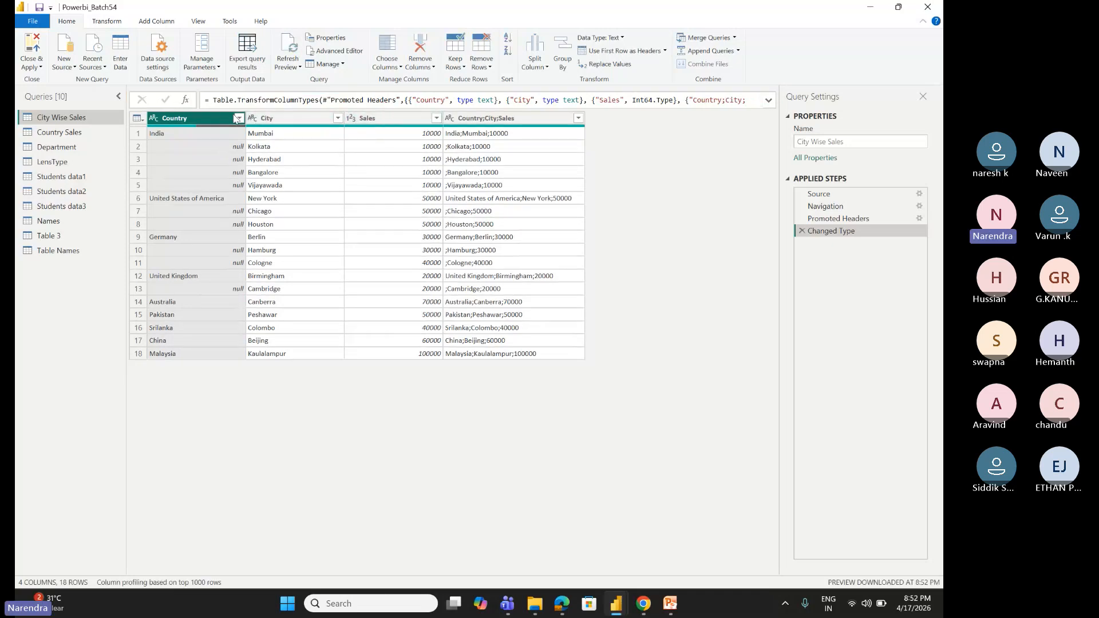
{"action": "left_click", "coordinate": [299, 67]}
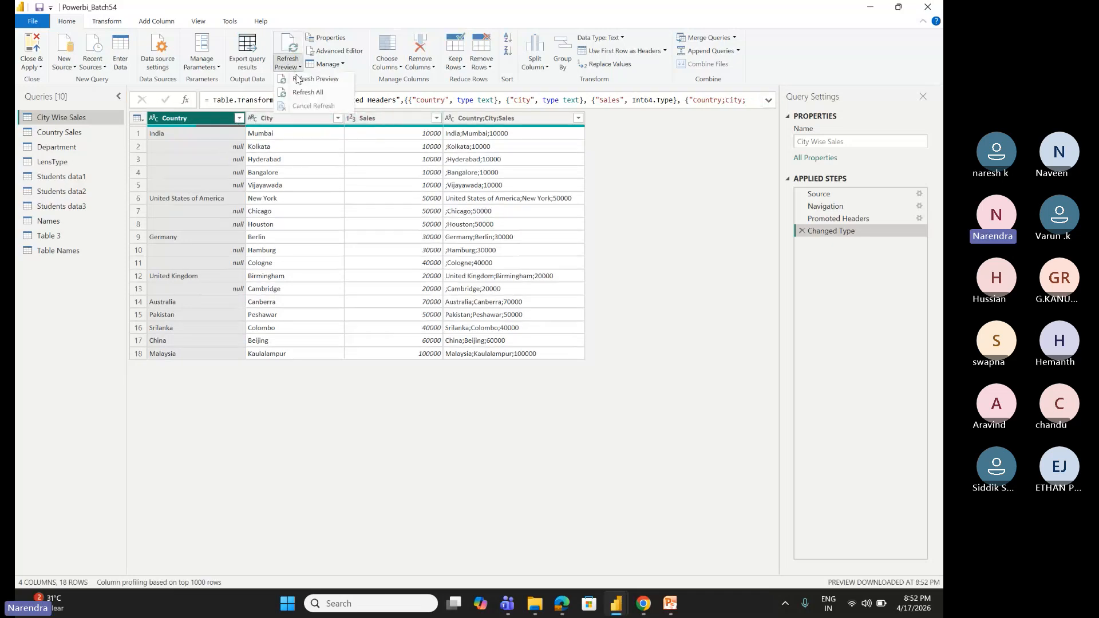
{"action": "left_click", "coordinate": [309, 88]}
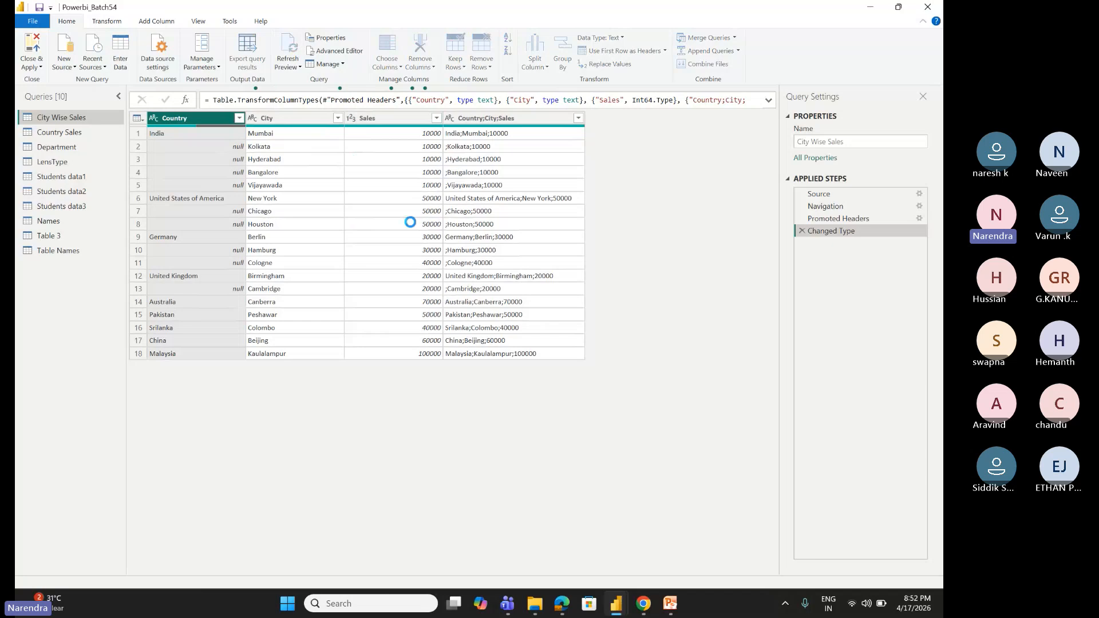
{"action": "left_click", "coordinate": [295, 67]}
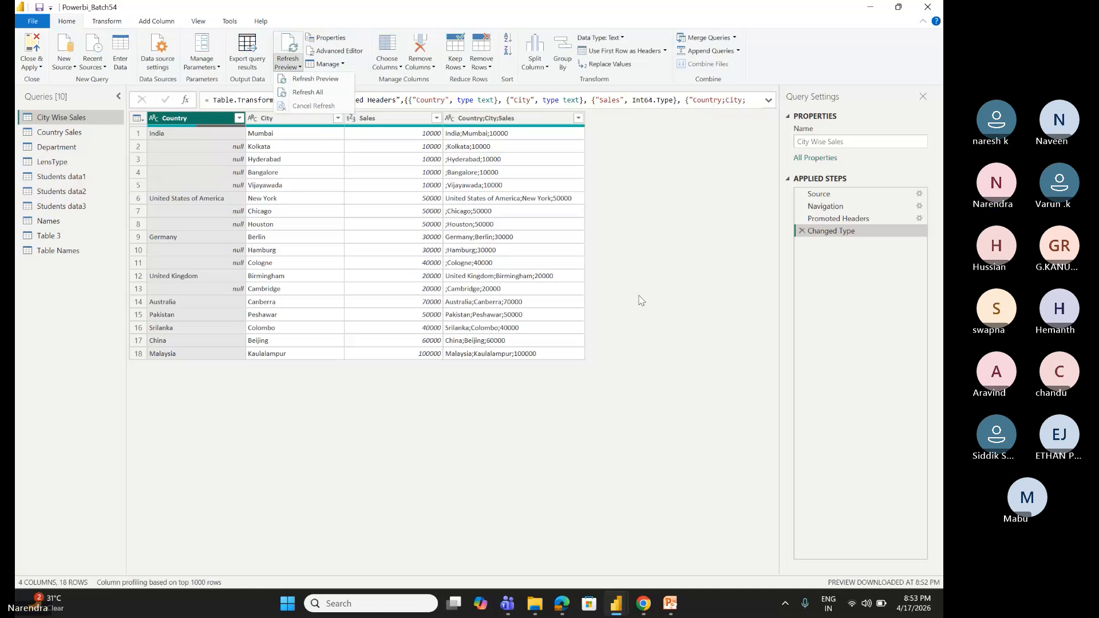
{"action": "left_click", "coordinate": [642, 301]}
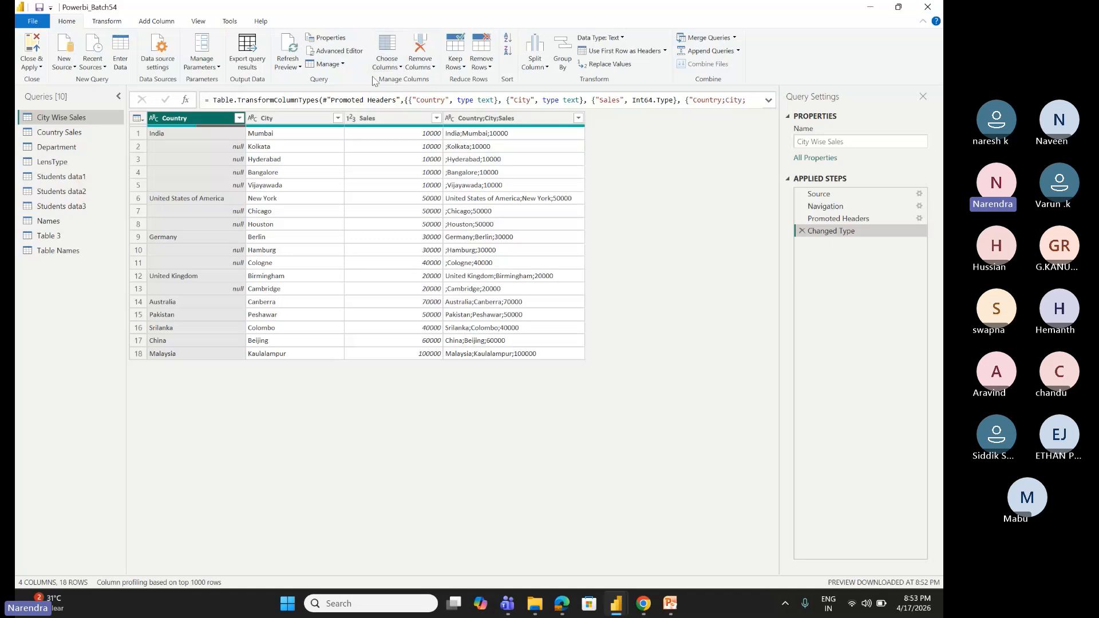
Step: View the Students data1 query and return to the City Wise Sales query
{"action": "left_click", "coordinate": [399, 68]}
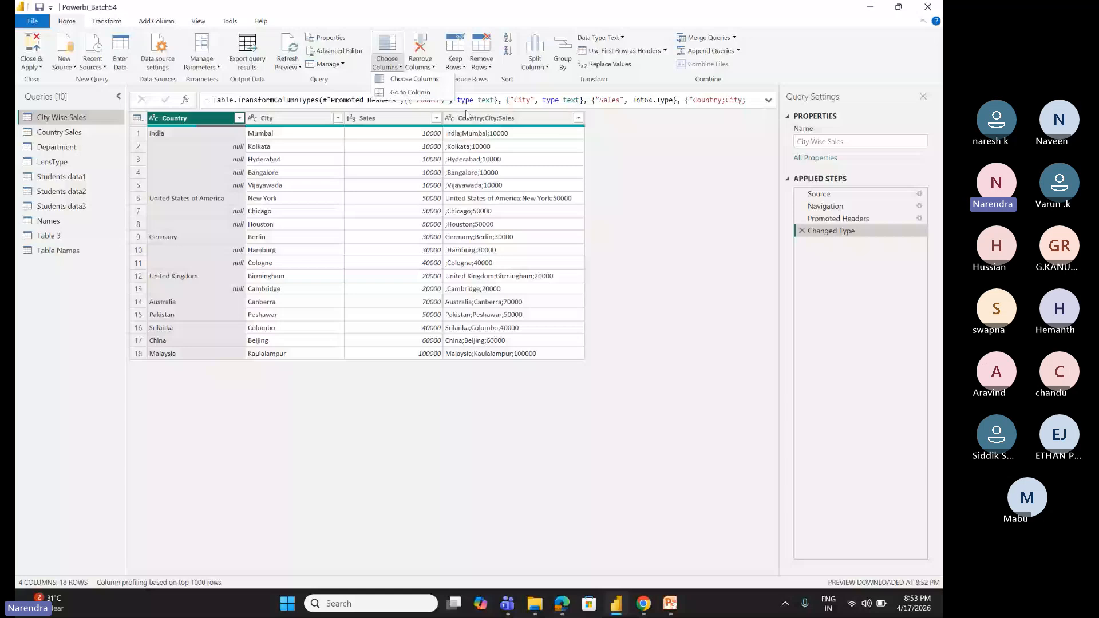
{"action": "left_click", "coordinate": [62, 176]}
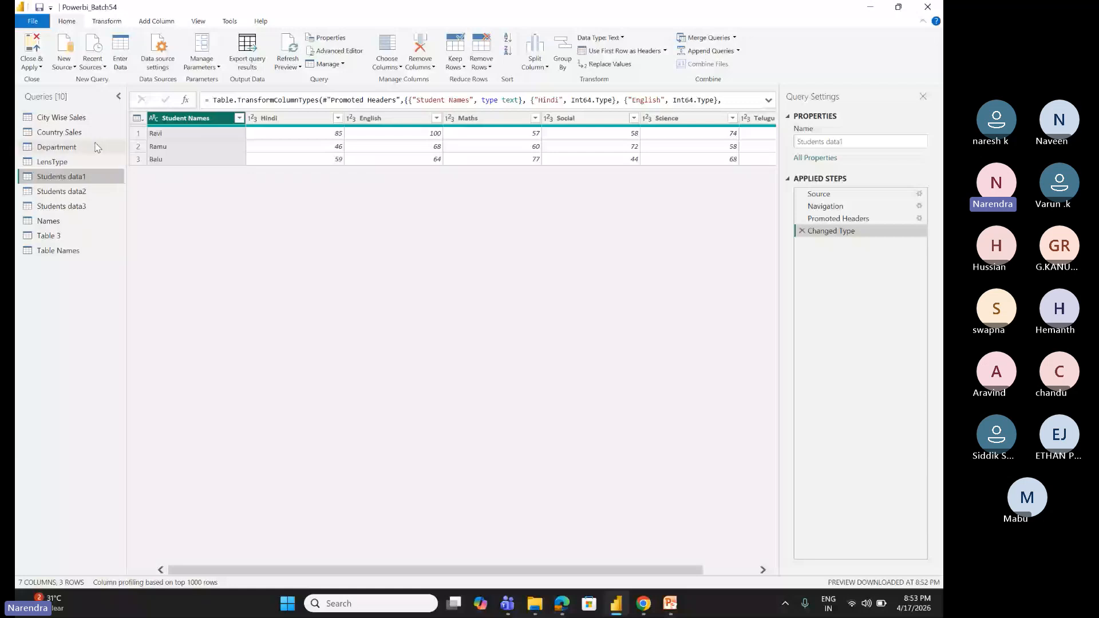
{"action": "left_click", "coordinate": [62, 116]}
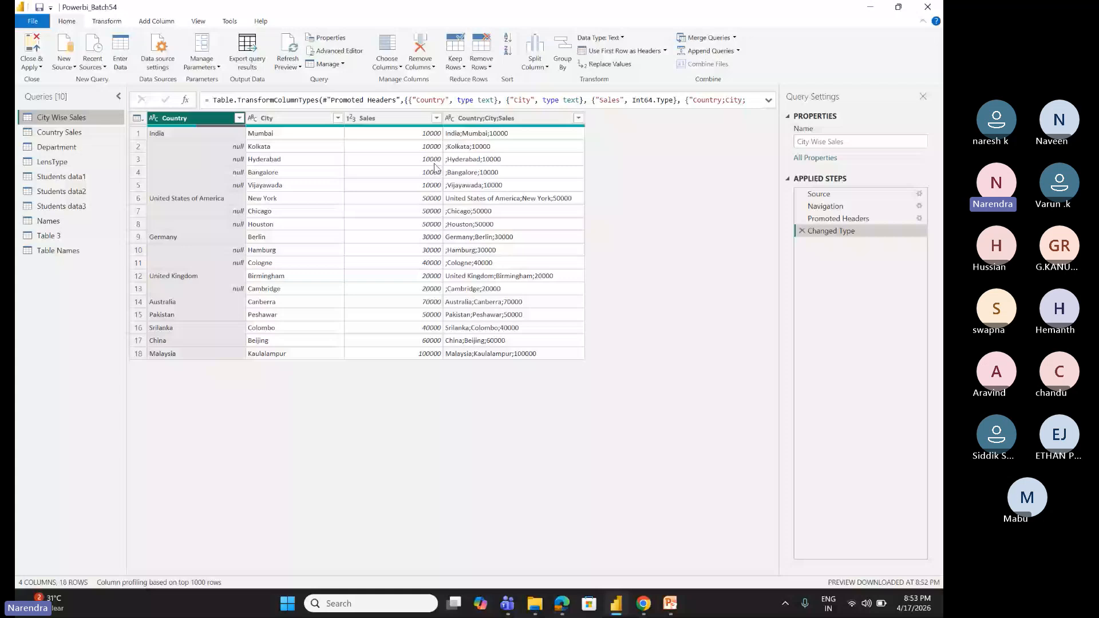
Step: Keep only the Country, City and Sales columns in the City Wise Sales query, leaving out Country;City;Sales
{"action": "left_click", "coordinate": [396, 68]}
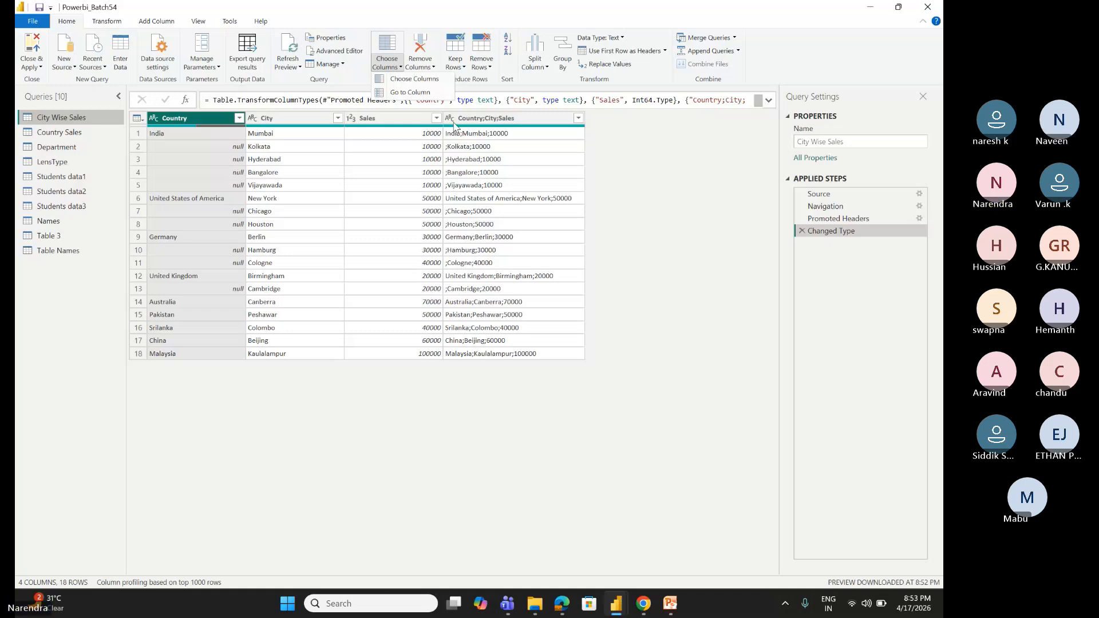
{"action": "left_click", "coordinate": [420, 79]}
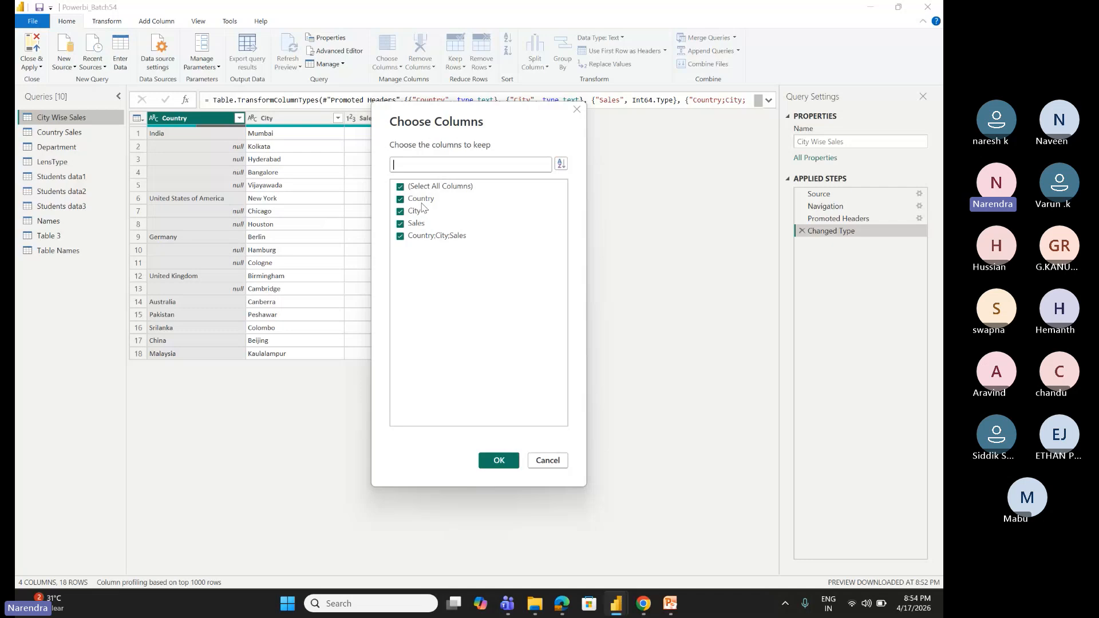
{"action": "left_click", "coordinate": [400, 236]}
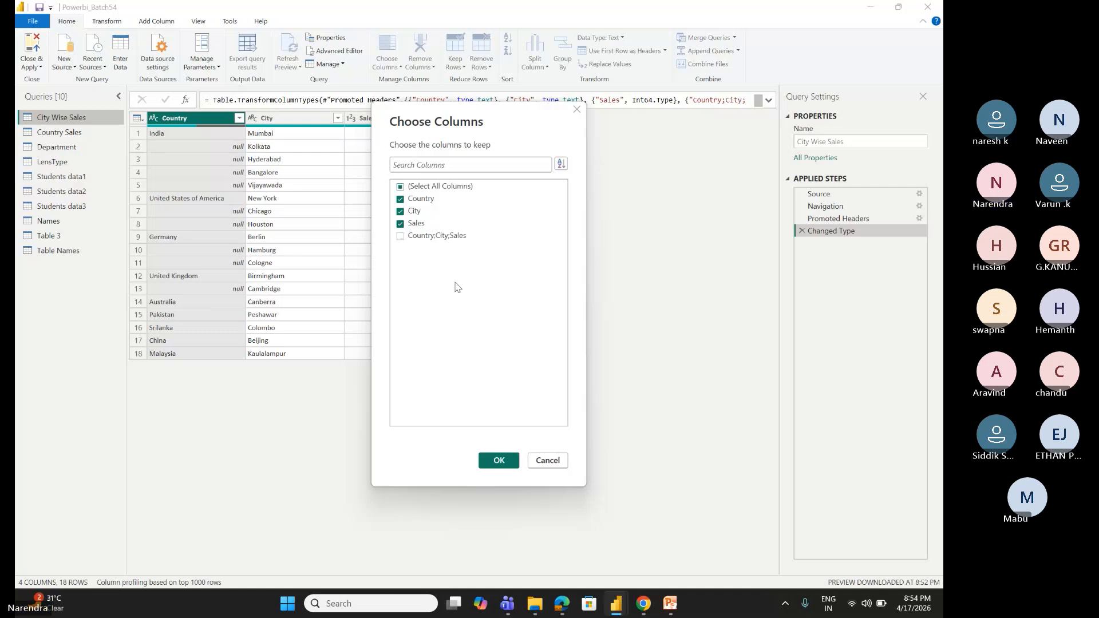
{"action": "left_click", "coordinate": [506, 462]}
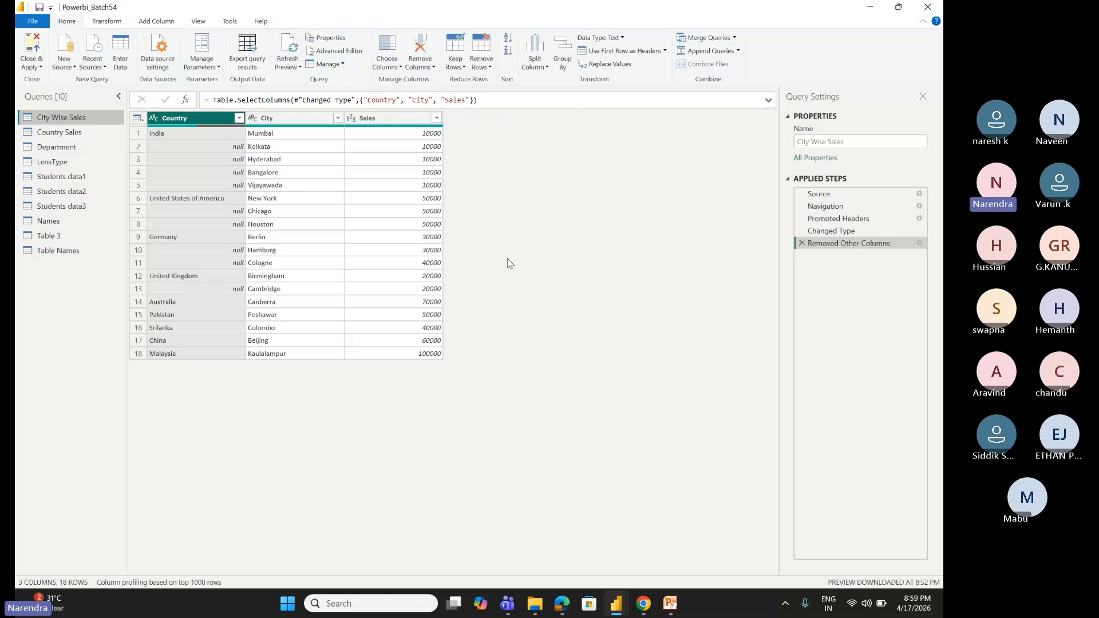
Step: View the Table 3 query and go back to City Wise Sales
{"action": "left_click", "coordinate": [60, 237]}
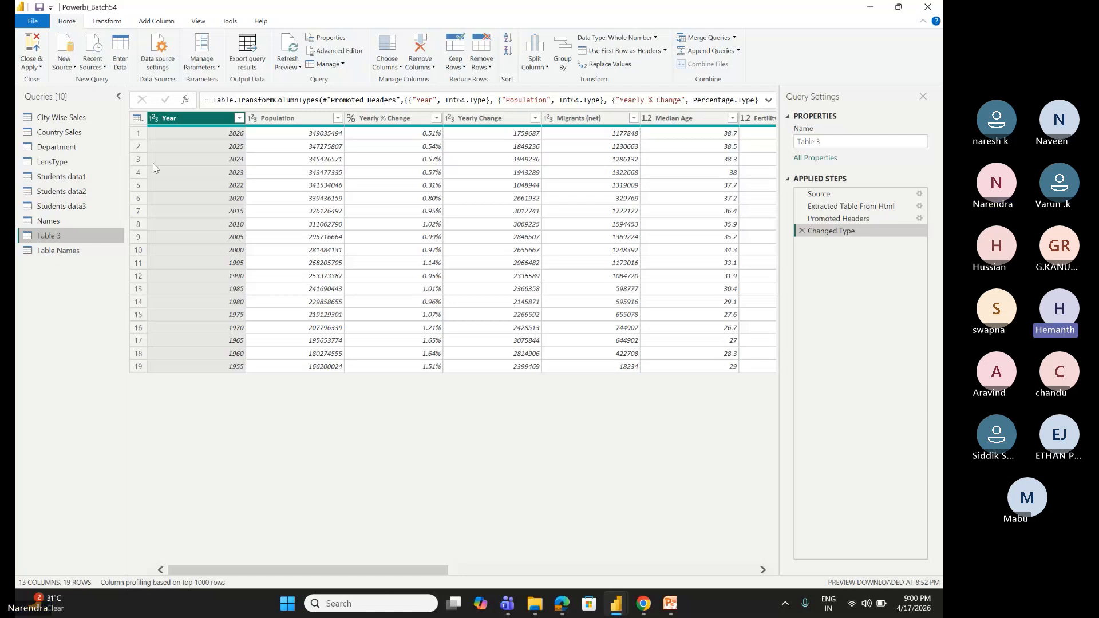
{"action": "left_click", "coordinate": [84, 124]}
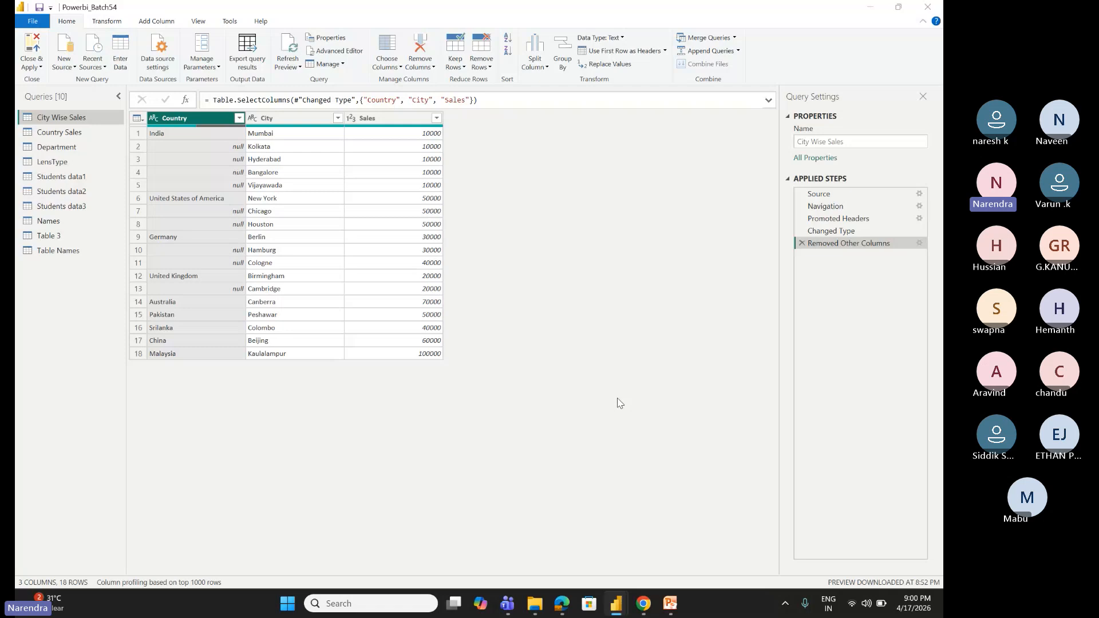
Step: Switch to the Teams meeting in the browser and stop sharing the screen
{"action": "key", "text": "alt+Tab"}
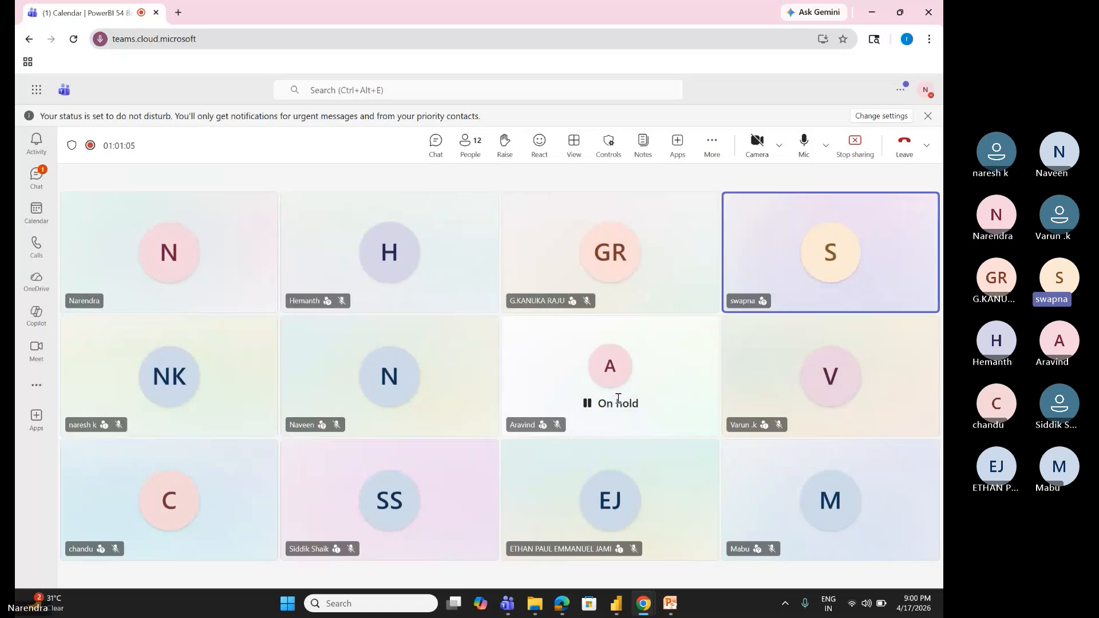
{"action": "left_click", "coordinate": [857, 147]}
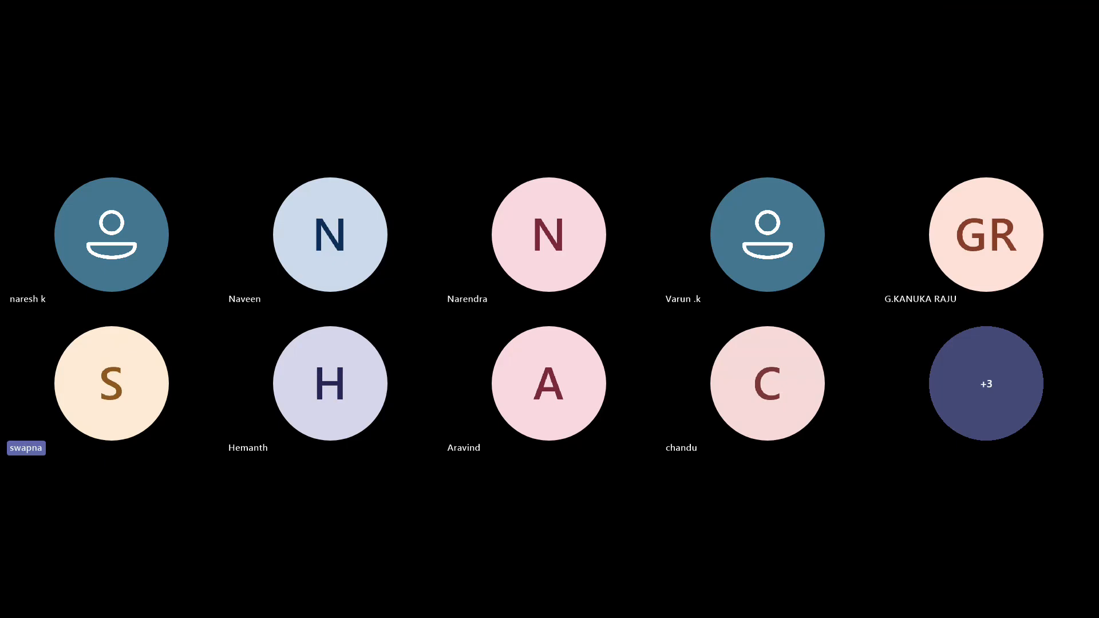